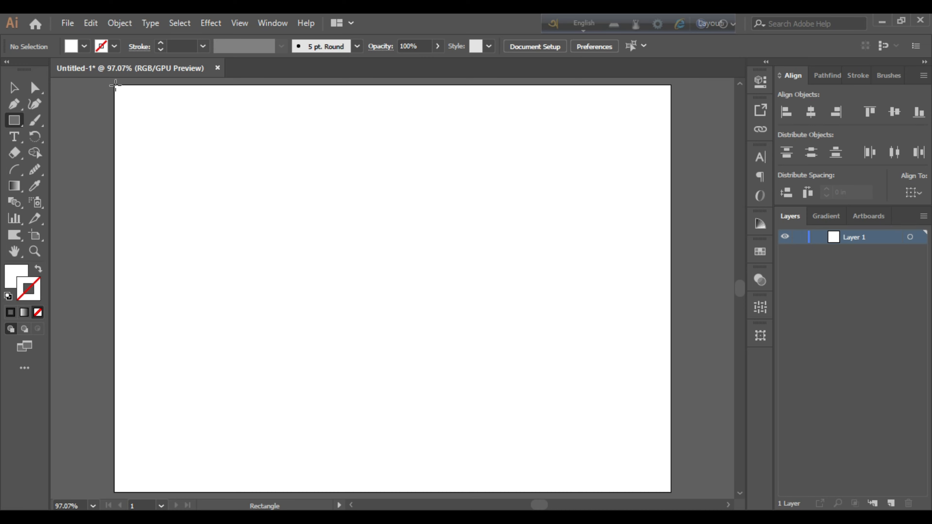
Step: Draw a rectangle covering the whole artboard, about 7.51 by 5.49 in, and fill it with blue 003DFF
{"action": "left_click_drag", "start_coordinate": [114, 85], "coordinate": [670, 492]}
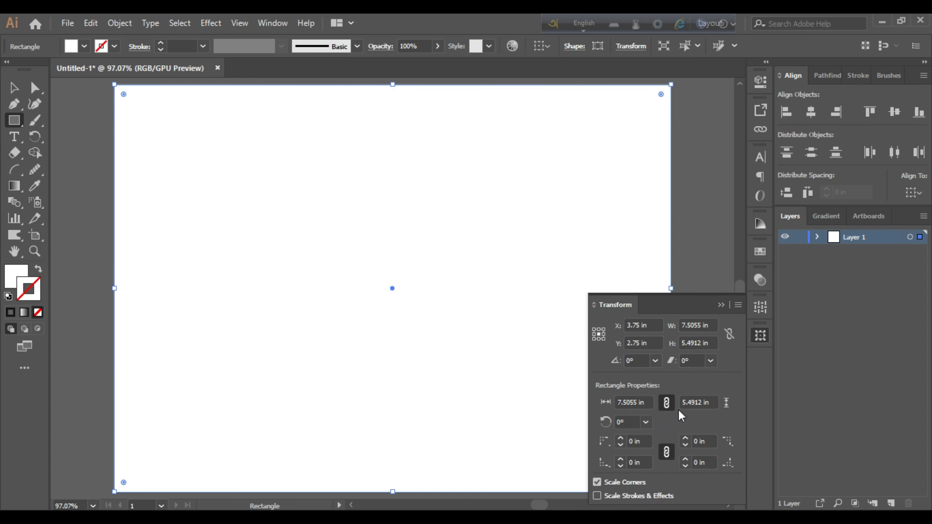
{"action": "left_click", "coordinate": [721, 305]}
{"action": "double_click", "coordinate": [16, 276]}
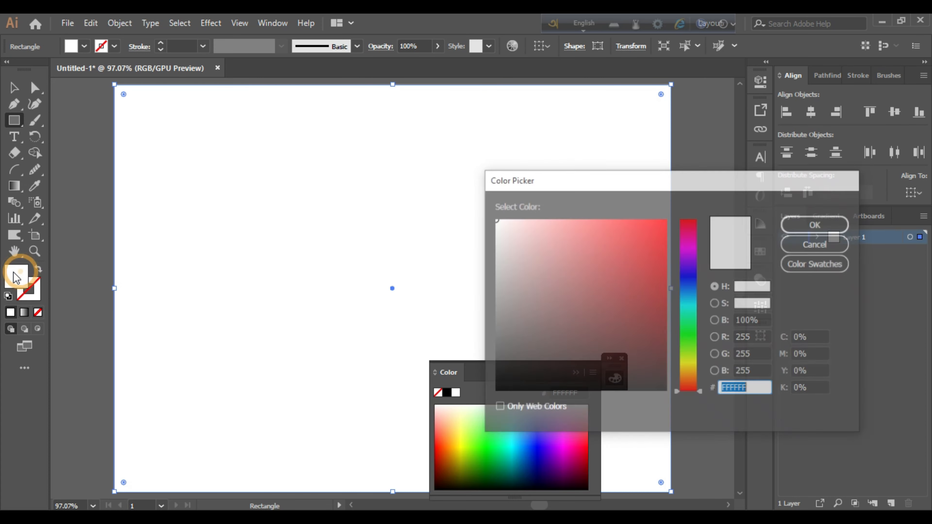
{"action": "left_click", "coordinate": [690, 284]}
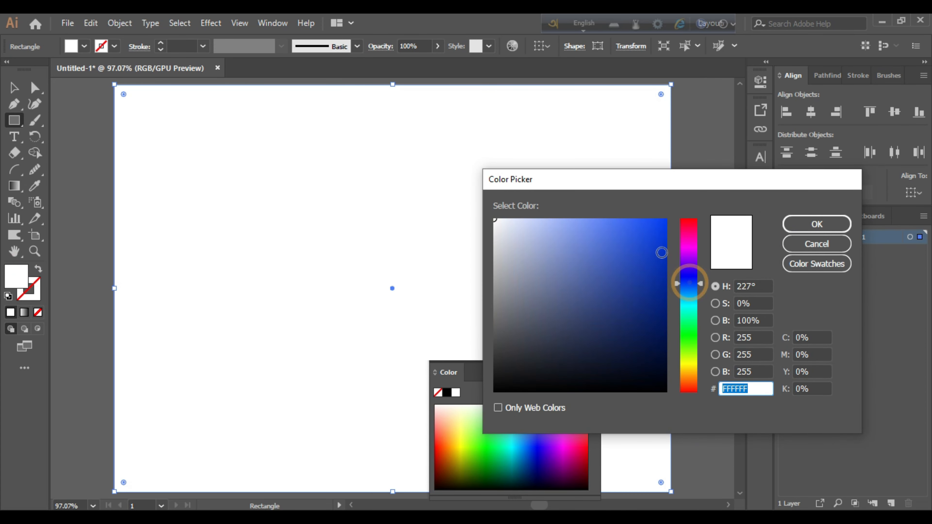
{"action": "left_click_drag", "start_coordinate": [662, 250], "coordinate": [666, 220]}
{"action": "left_click", "coordinate": [819, 223]}
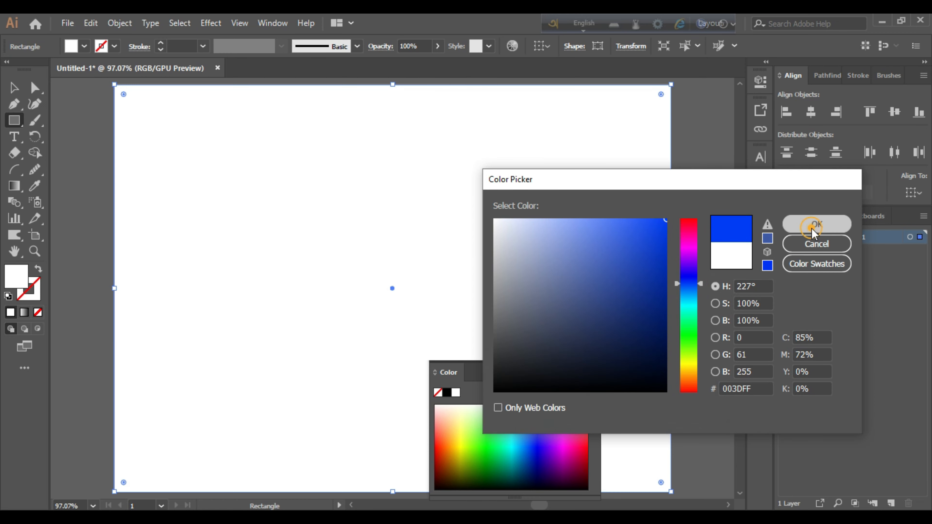
{"action": "left_click", "coordinate": [622, 359]}
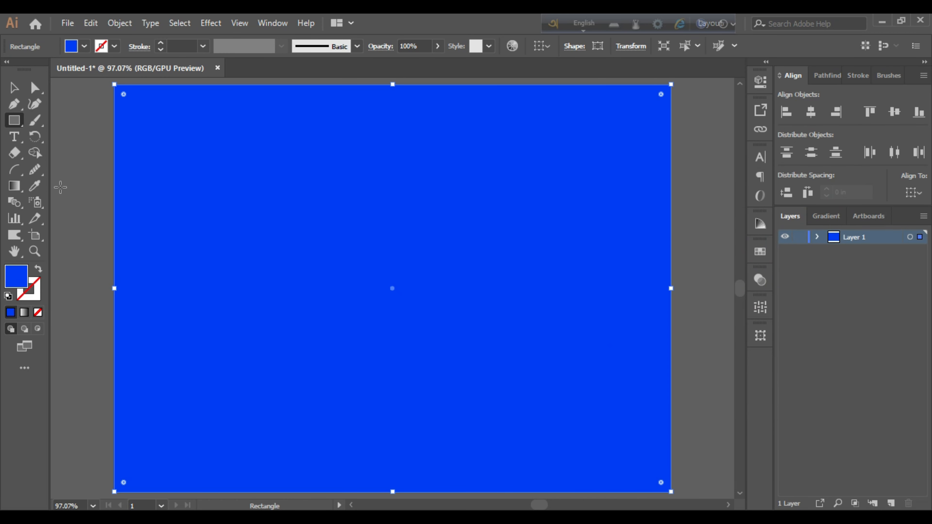
Step: Draw a circle about 5.63 in across over the blue rectangle and fill it with white FFFFFF
{"action": "left_click_drag", "start_coordinate": [19, 121], "coordinate": [17, 121]}
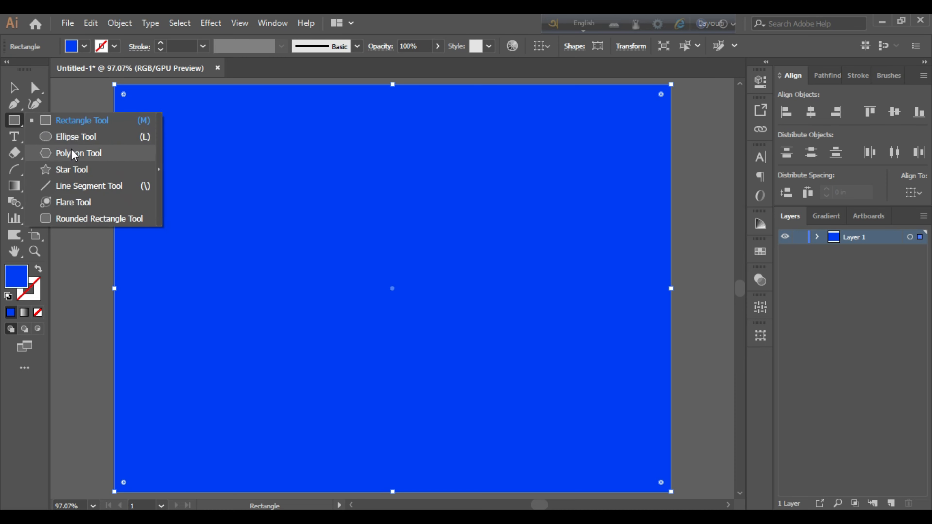
{"action": "left_click", "coordinate": [73, 134]}
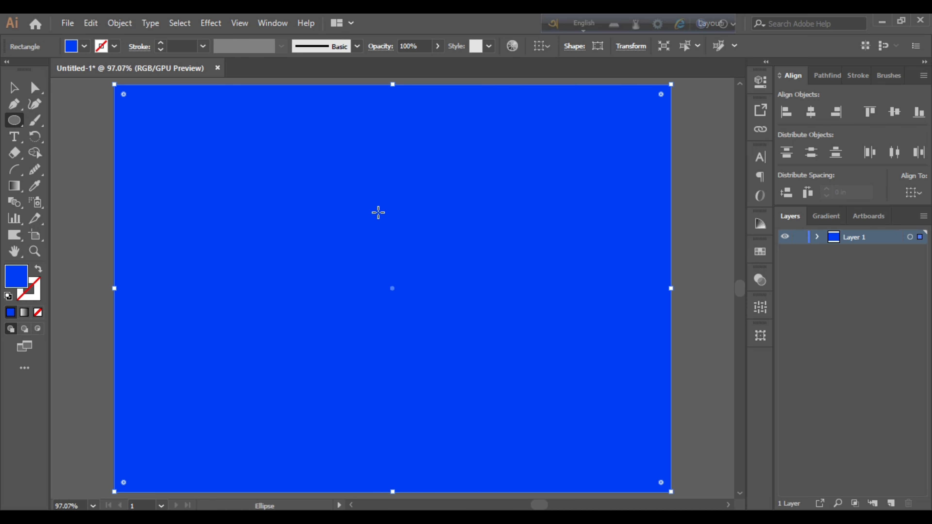
{"action": "left_click_drag", "start_coordinate": [378, 211], "coordinate": [587, 376]}
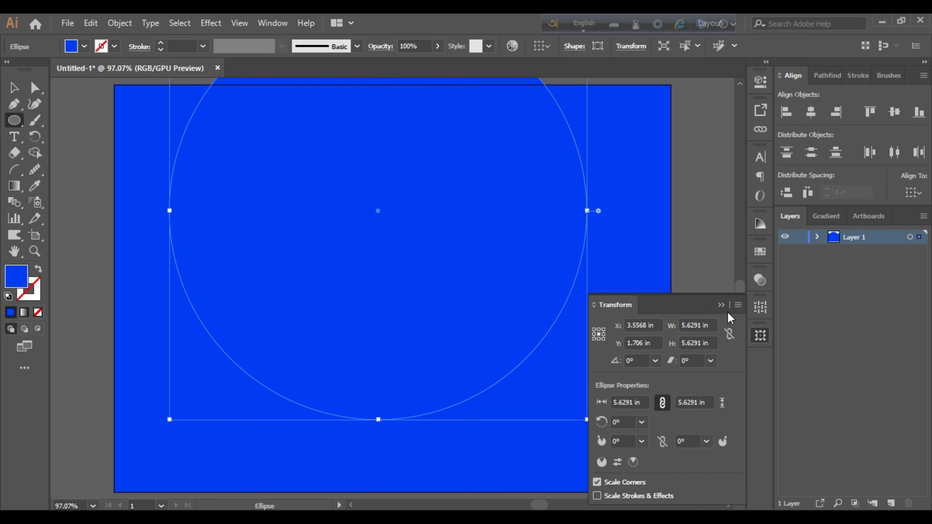
{"action": "left_click", "coordinate": [719, 305]}
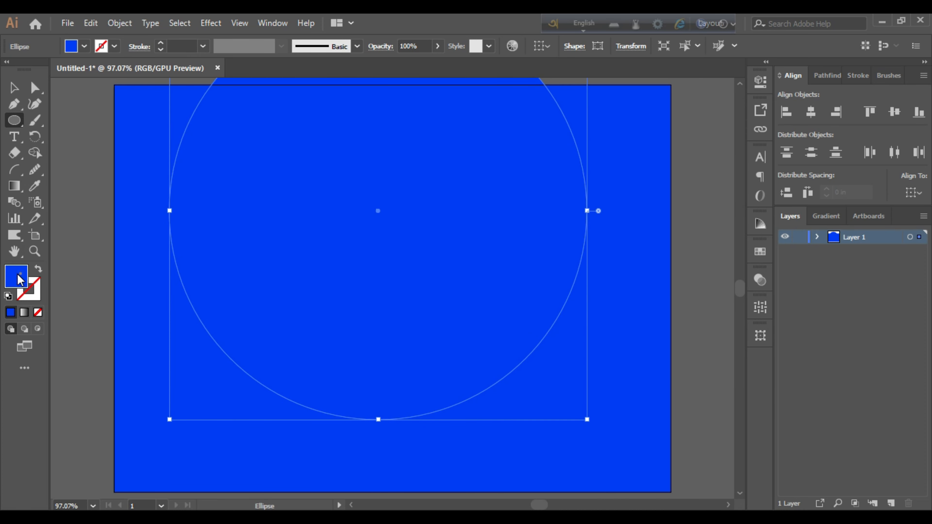
{"action": "double_click", "coordinate": [20, 280]}
{"action": "left_click", "coordinate": [494, 220]}
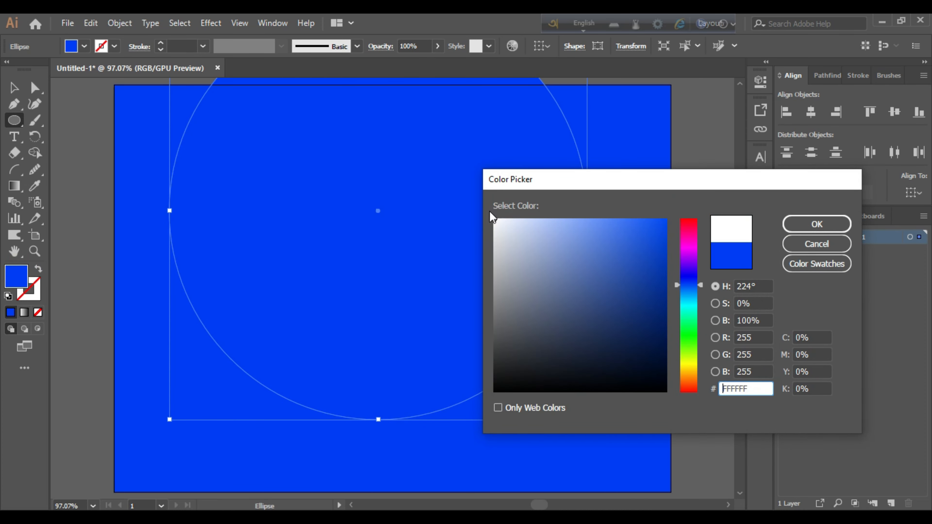
{"action": "left_click", "coordinate": [808, 224]}
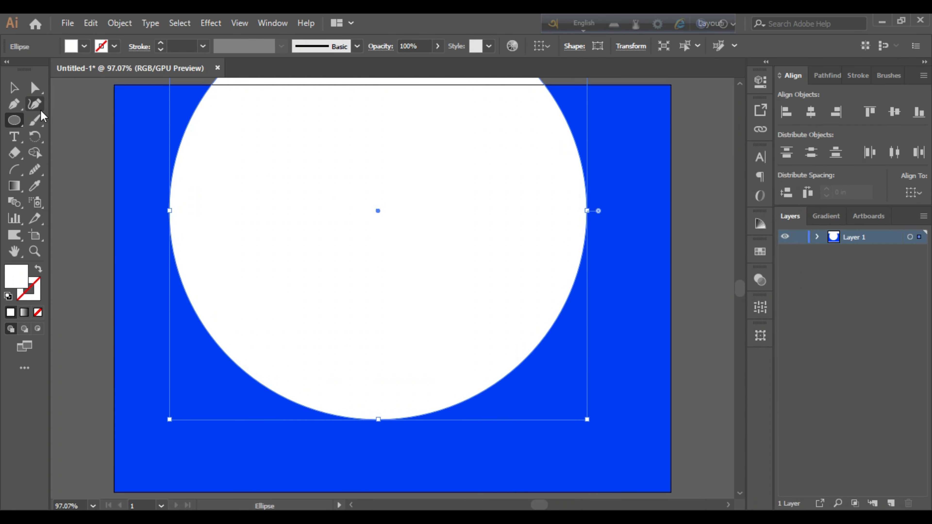
Step: Move the white circle over the artboard's right side and enlarge it proportionally until it extends past the upper, lower and right edges
{"action": "left_click", "coordinate": [13, 89]}
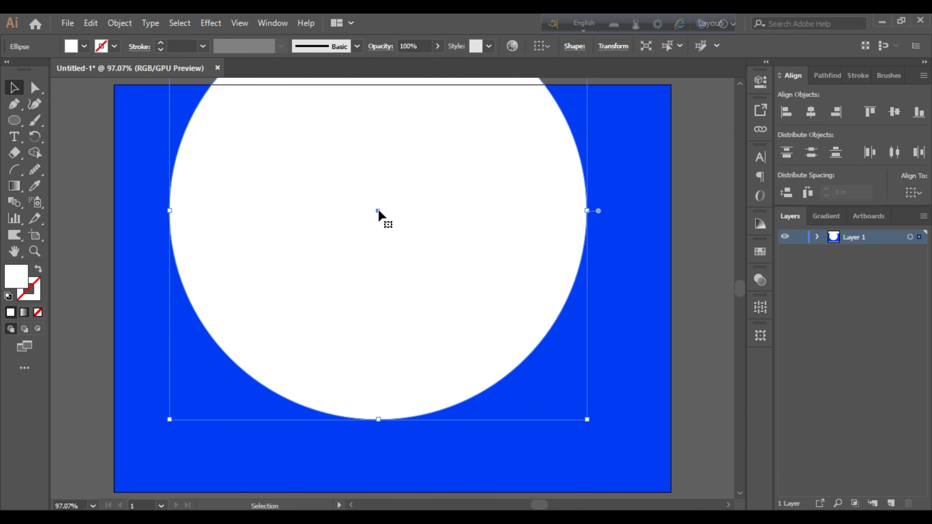
{"action": "left_click_drag", "start_coordinate": [381, 211], "coordinate": [563, 273]}
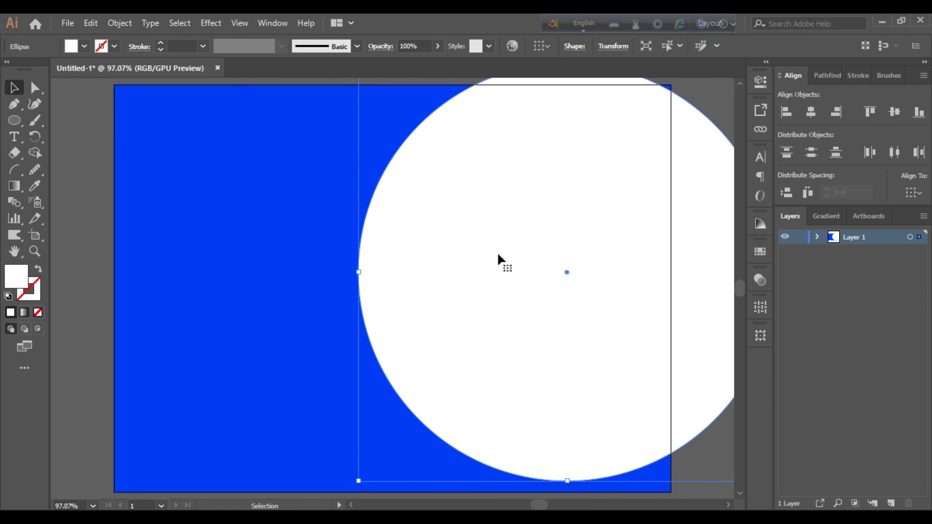
{"action": "scroll", "coordinate": [492, 244], "scroll_direction": "down", "scroll_amount": 2}
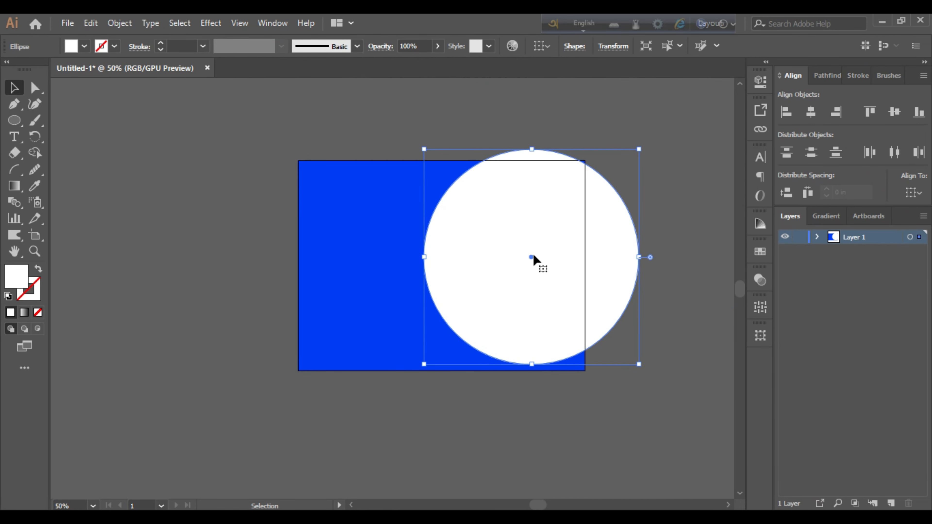
{"action": "left_click_drag", "start_coordinate": [533, 256], "coordinate": [516, 259]}
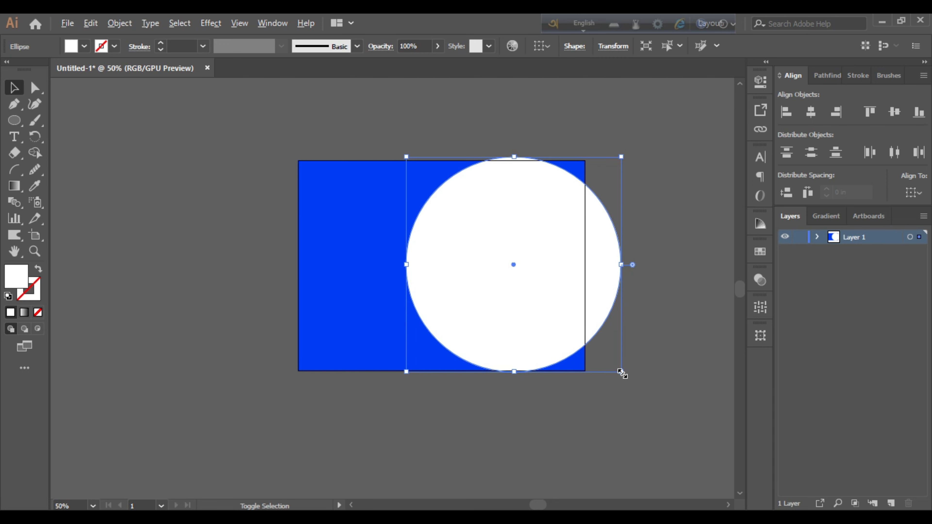
{"action": "left_click_drag", "start_coordinate": [621, 372], "coordinate": [644, 394]}
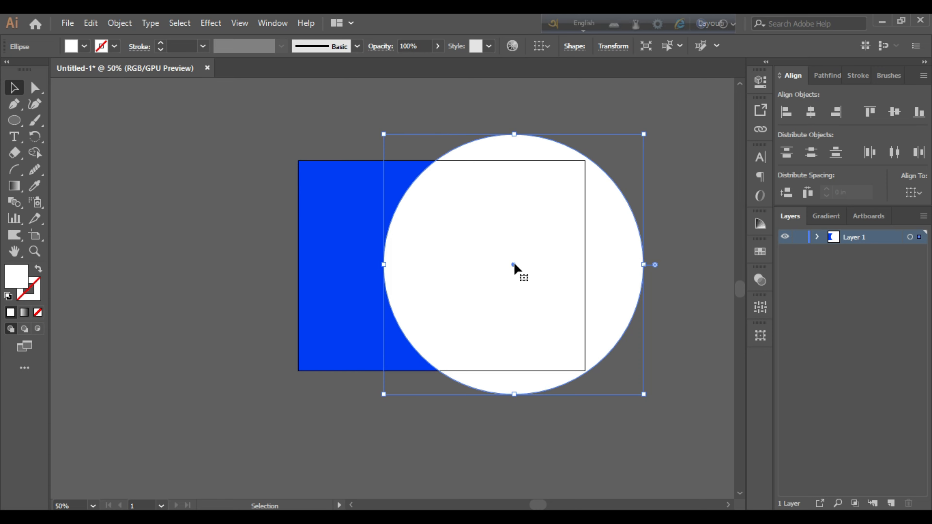
{"action": "left_click_drag", "start_coordinate": [514, 264], "coordinate": [519, 264]}
{"action": "left_click", "coordinate": [425, 430]}
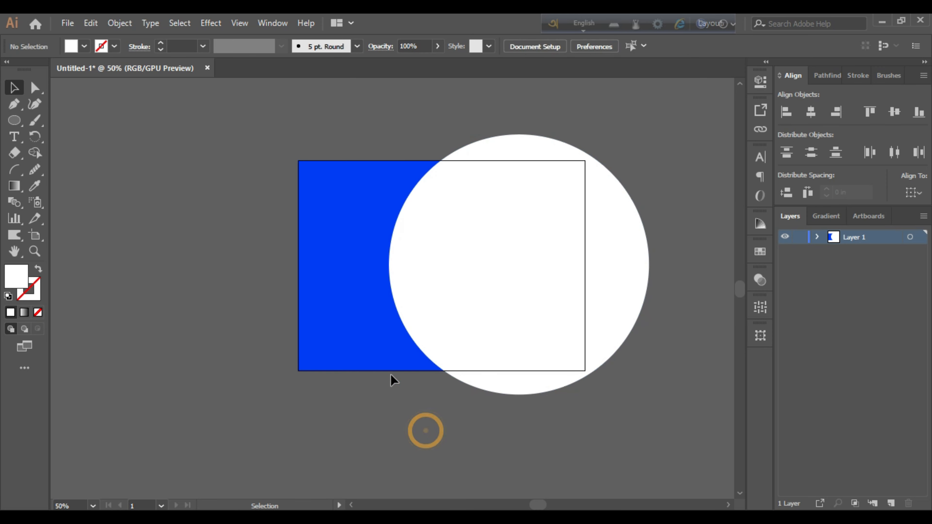
Step: Copy the blue background rectangle and paste the duplicate in place
{"action": "left_click", "coordinate": [378, 336]}
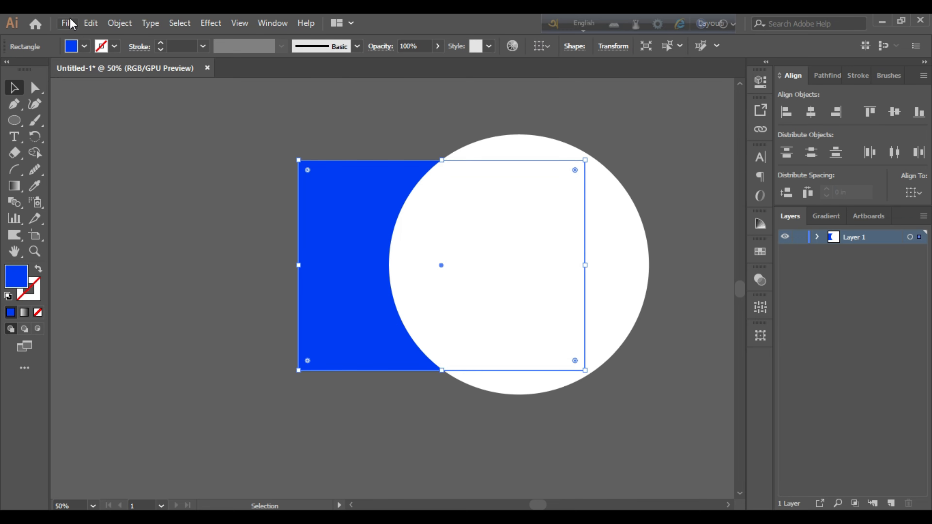
{"action": "left_click", "coordinate": [90, 23]}
{"action": "left_click", "coordinate": [122, 88]}
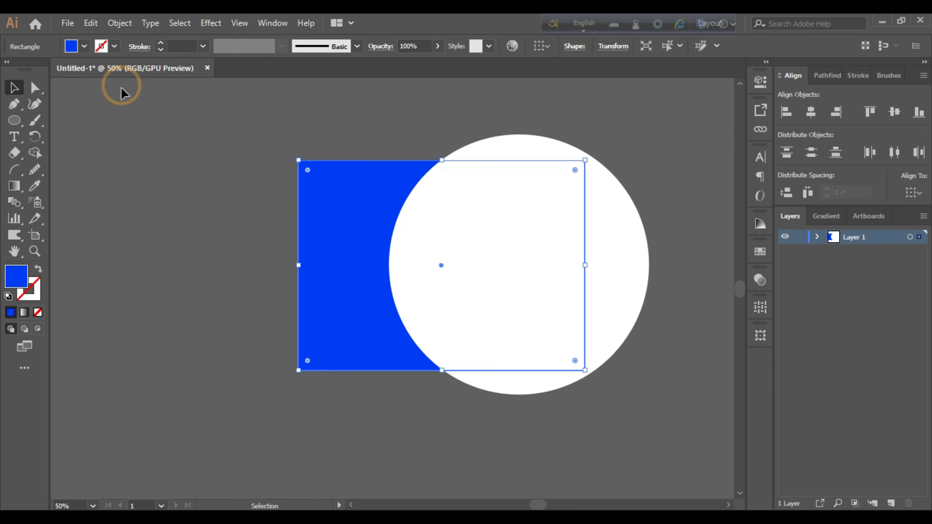
{"action": "left_click", "coordinate": [90, 23]}
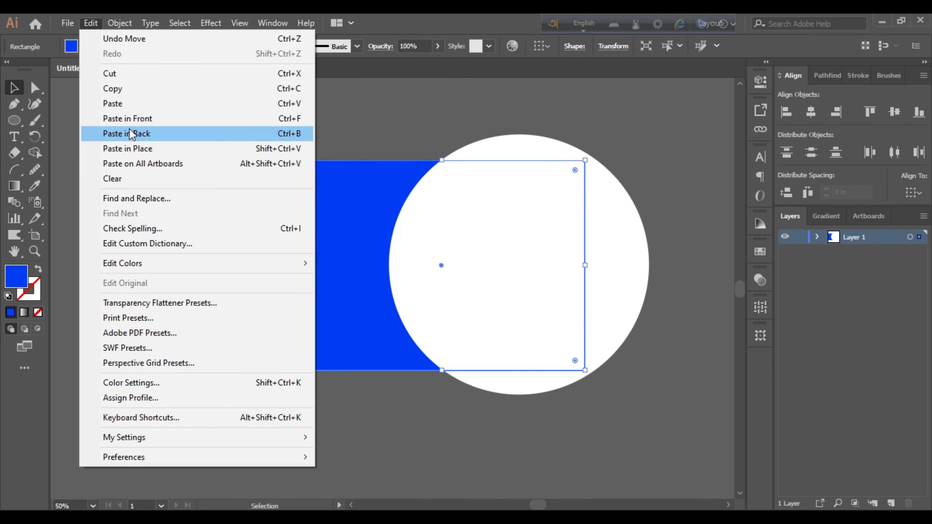
{"action": "left_click", "coordinate": [153, 148]}
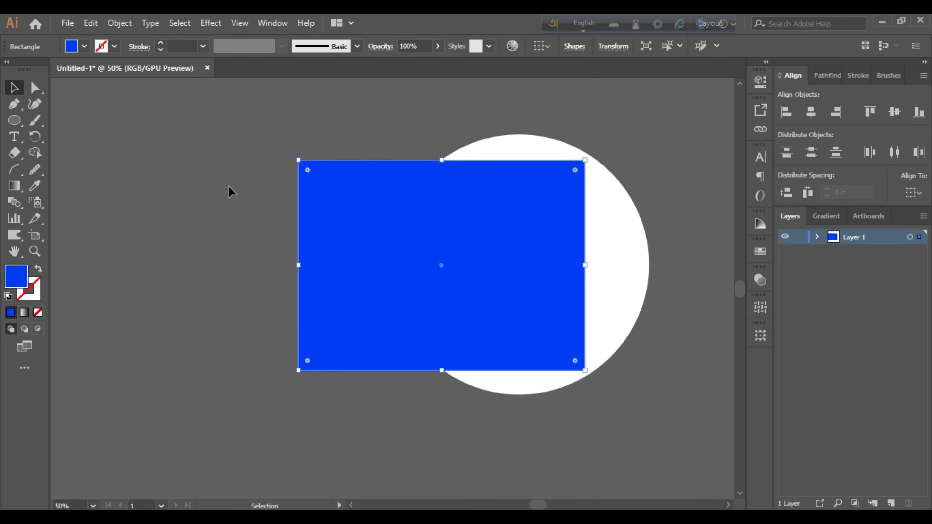
Step: Bring the white circle to the front of the stacking order, above both blue rectangles
{"action": "left_click", "coordinate": [635, 250]}
{"action": "right_click", "coordinate": [620, 242]}
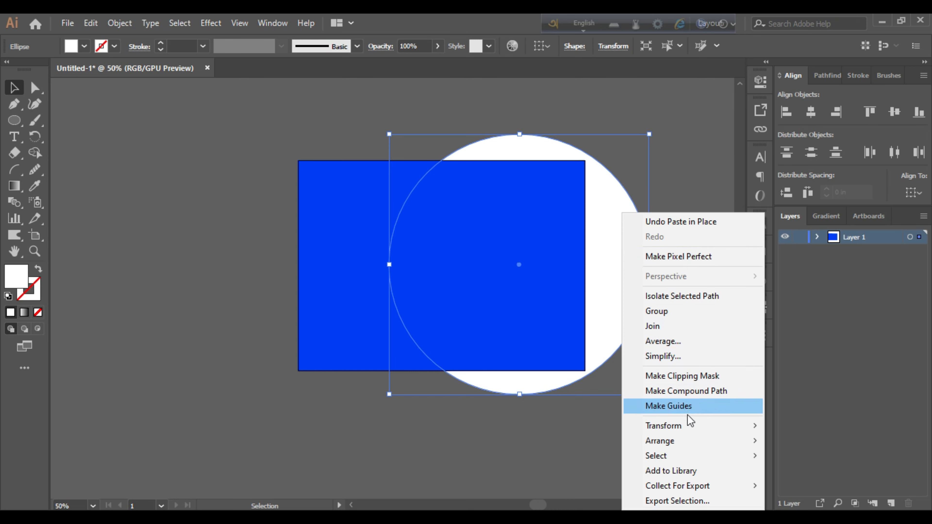
{"action": "mouse_move", "coordinate": [715, 442]}
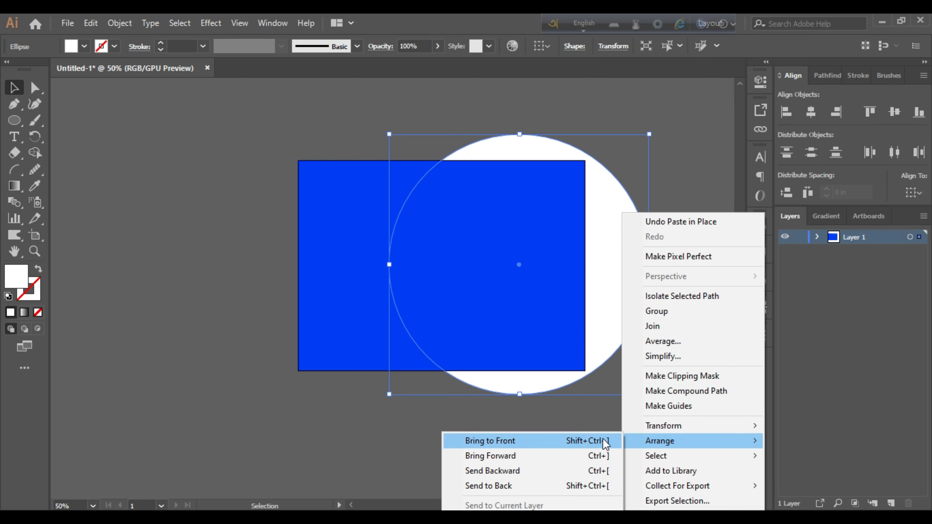
{"action": "left_click", "coordinate": [538, 440]}
{"action": "left_click", "coordinate": [439, 432]}
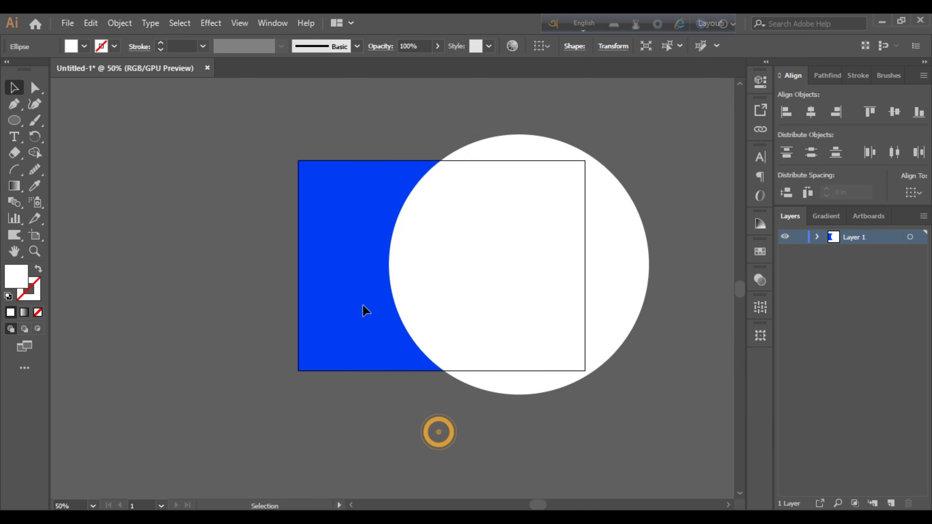
Step: Place the Pexels bridge JPG as a linked image larger than the artboard, positioned so the main tower sits left of centre
{"action": "key", "text": "ctrl+shift"}
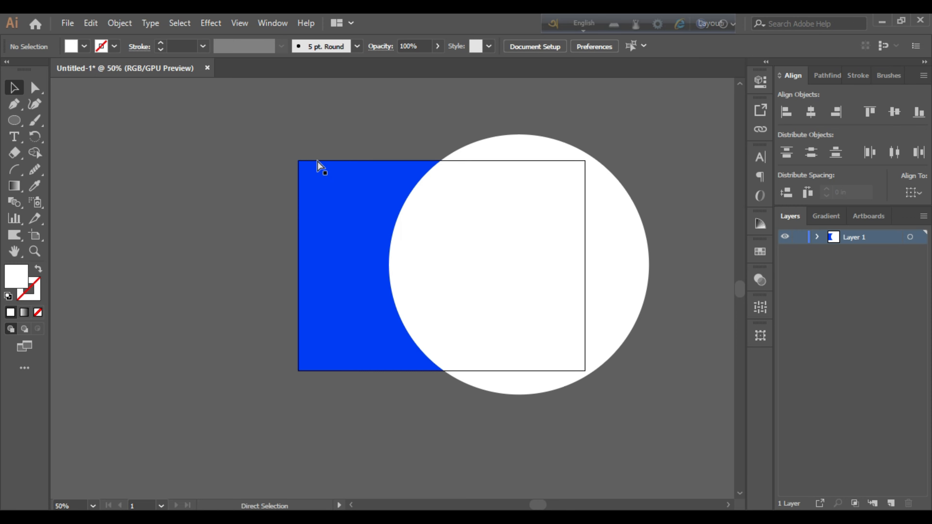
{"action": "key", "text": "ctrl+shift+p"}
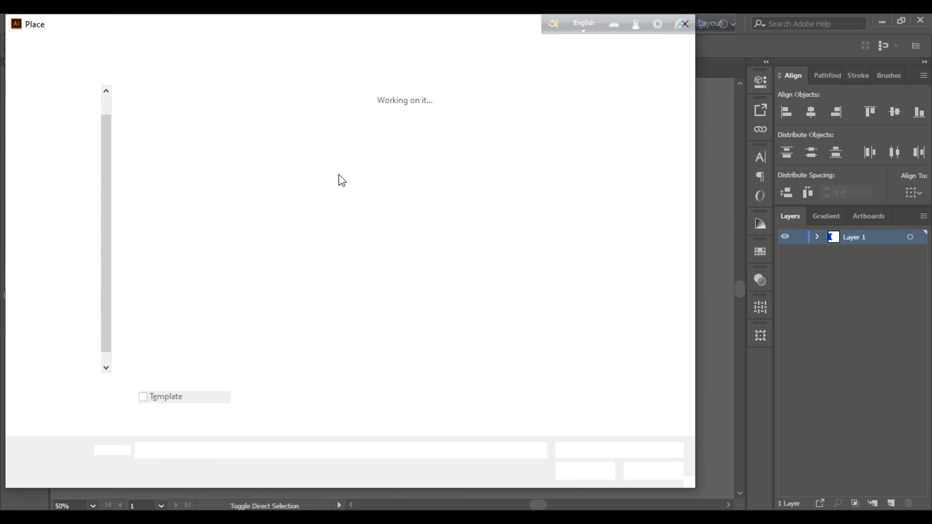
{"action": "left_click", "coordinate": [240, 140]}
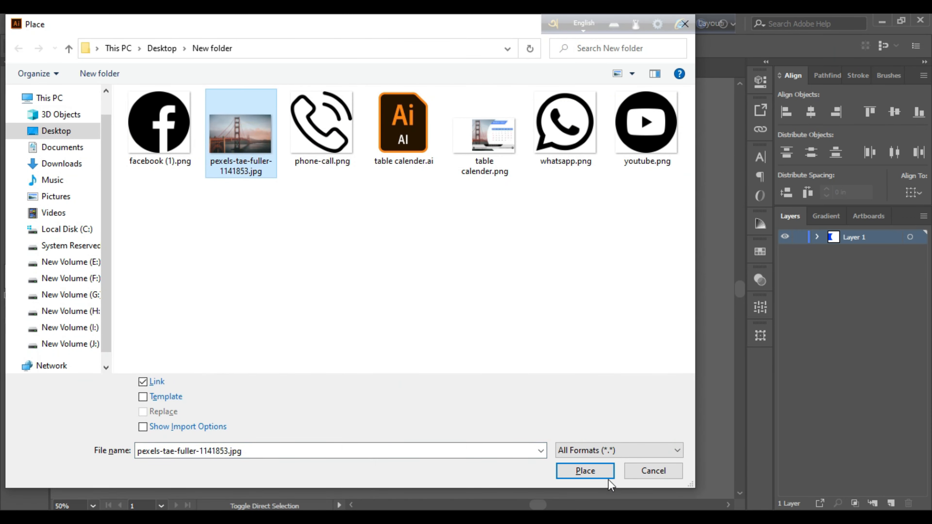
{"action": "left_click", "coordinate": [594, 472]}
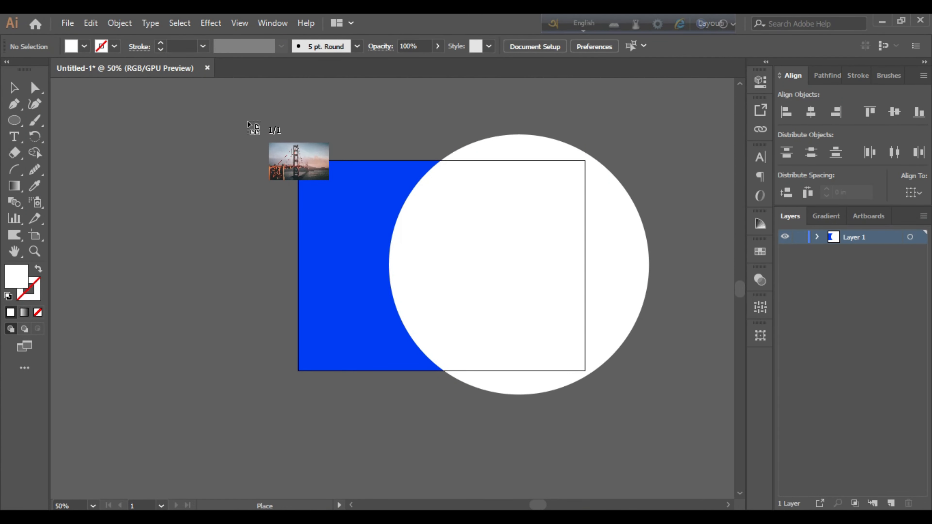
{"action": "left_click_drag", "start_coordinate": [244, 120], "coordinate": [647, 457]}
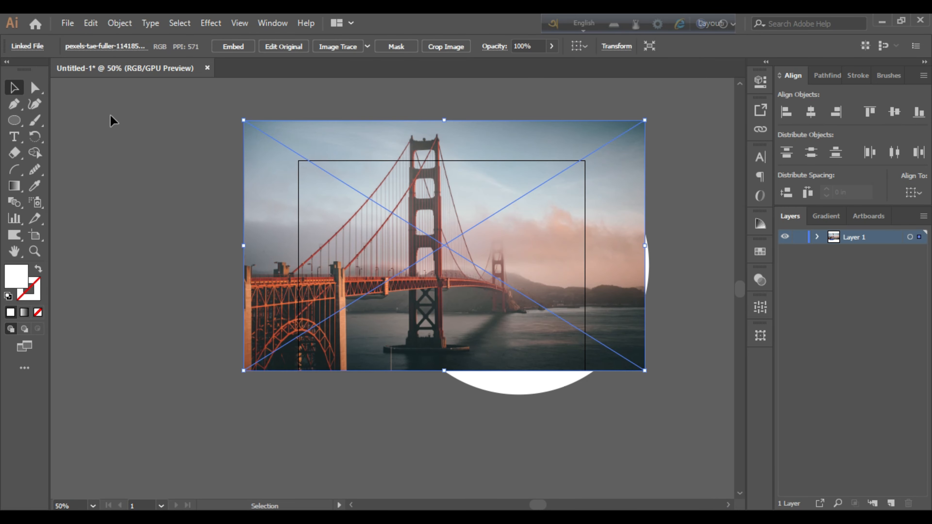
{"action": "left_click_drag", "start_coordinate": [462, 292], "coordinate": [414, 297]}
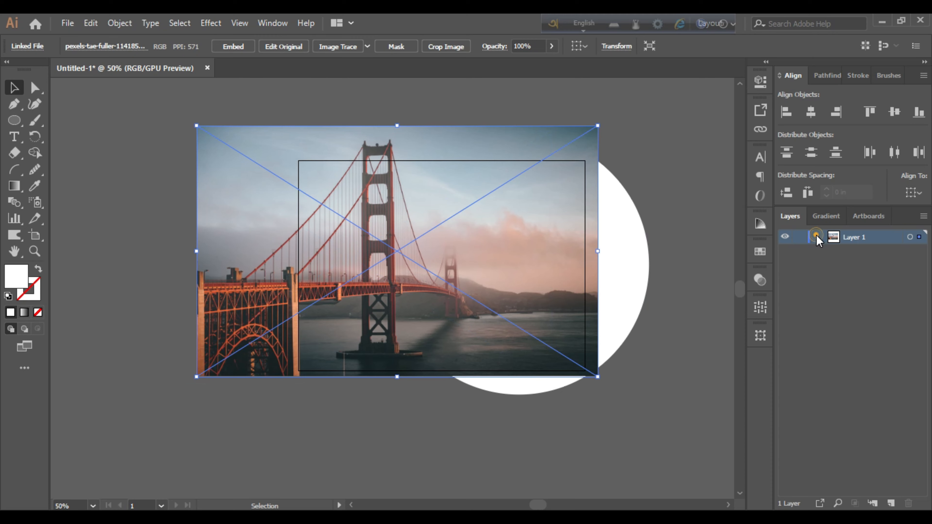
Step: Expand Layer 1 to identify the ellipse by its visibility, and send the bridge photo backward behind the white circle
{"action": "left_click", "coordinate": [816, 236]}
{"action": "left_click", "coordinate": [785, 266]}
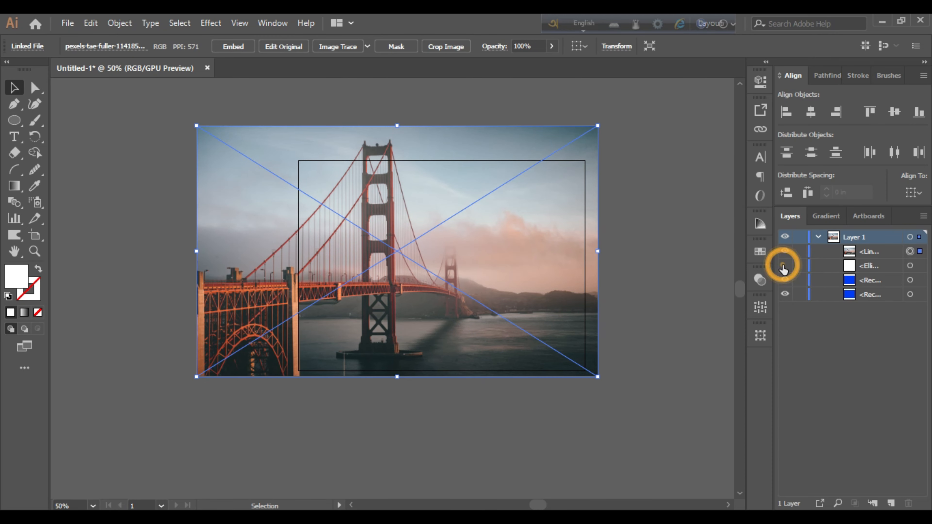
{"action": "left_click", "coordinate": [785, 266]}
{"action": "right_click", "coordinate": [518, 230]}
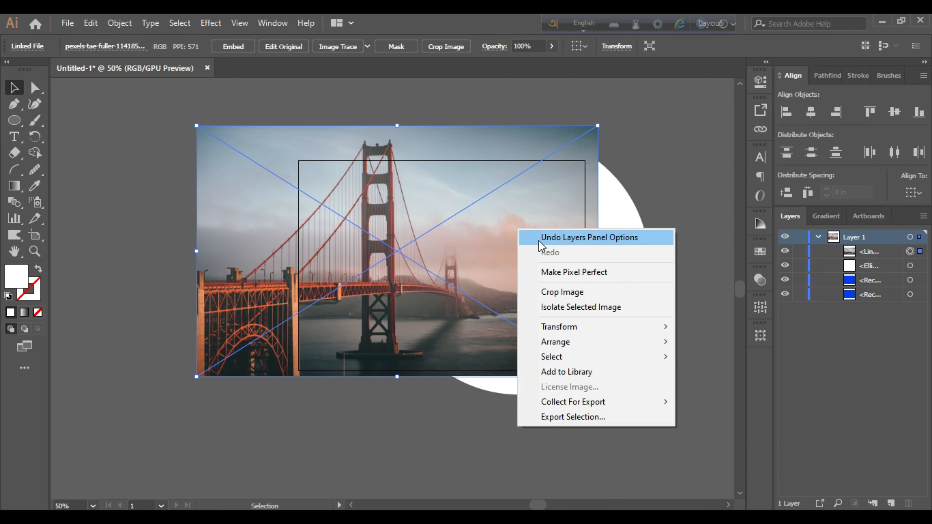
{"action": "mouse_move", "coordinate": [580, 345]}
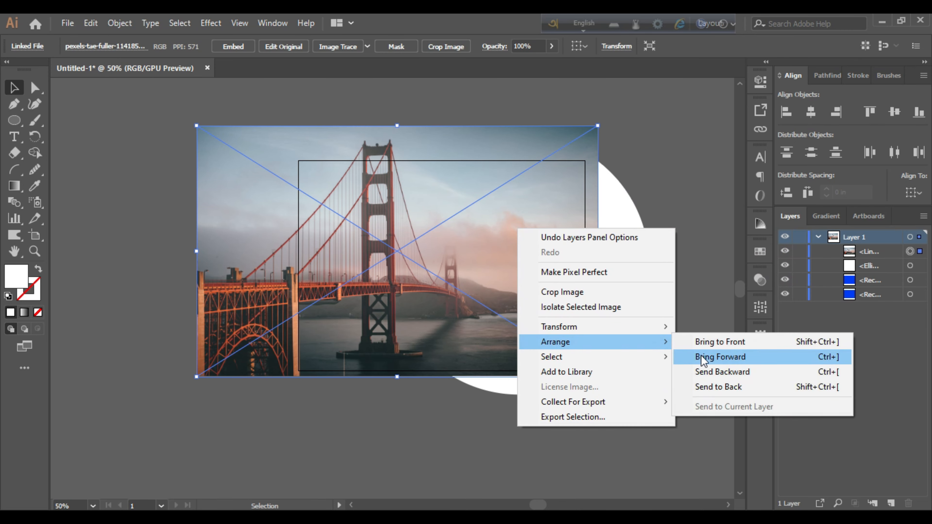
{"action": "left_click", "coordinate": [724, 377]}
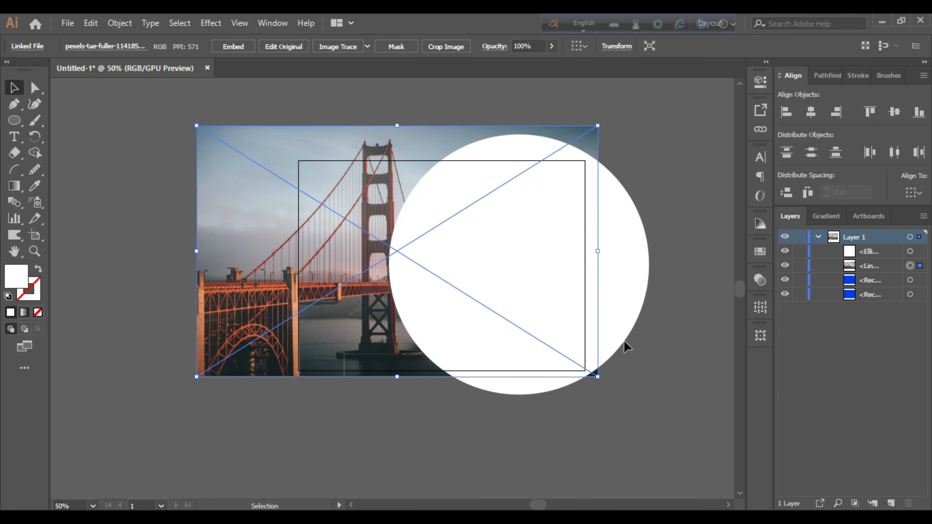
Step: Nudge the bridge photo slightly downward behind the white circle
{"action": "left_click", "coordinate": [655, 132]}
{"action": "left_click", "coordinate": [339, 259]}
{"action": "left_click_drag", "start_coordinate": [339, 255], "coordinate": [341, 251]}
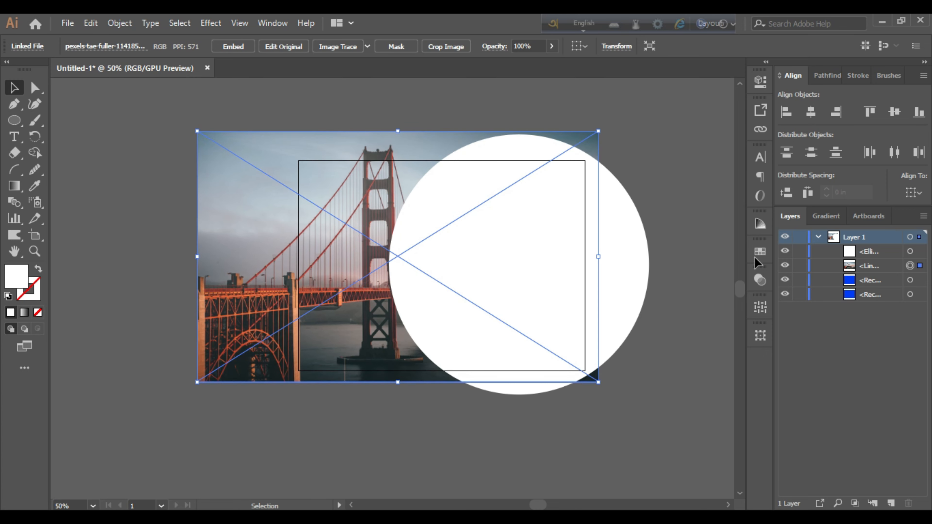
Step: Send the bridge photo backward one level so it sits between the two blue rectangles
{"action": "right_click", "coordinate": [330, 235]}
{"action": "mouse_move", "coordinate": [457, 350]}
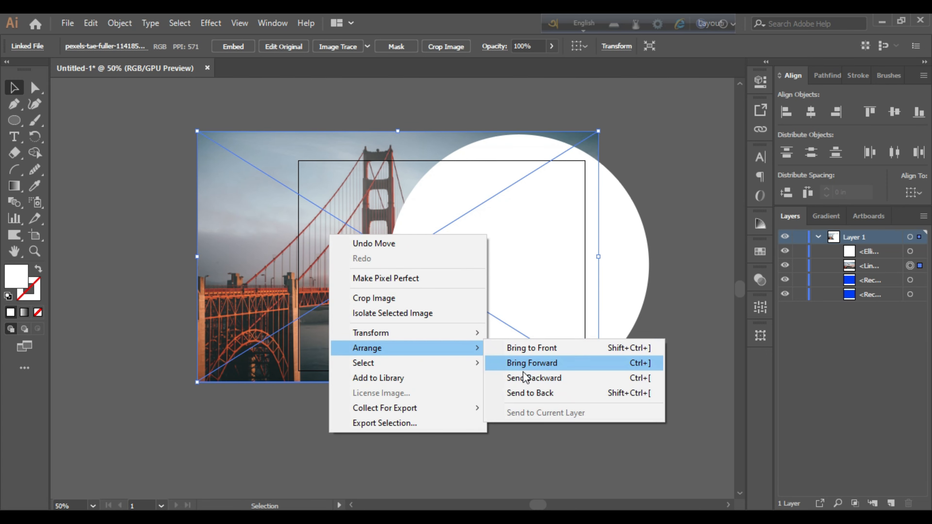
{"action": "left_click", "coordinate": [528, 378]}
{"action": "left_click", "coordinate": [378, 418]}
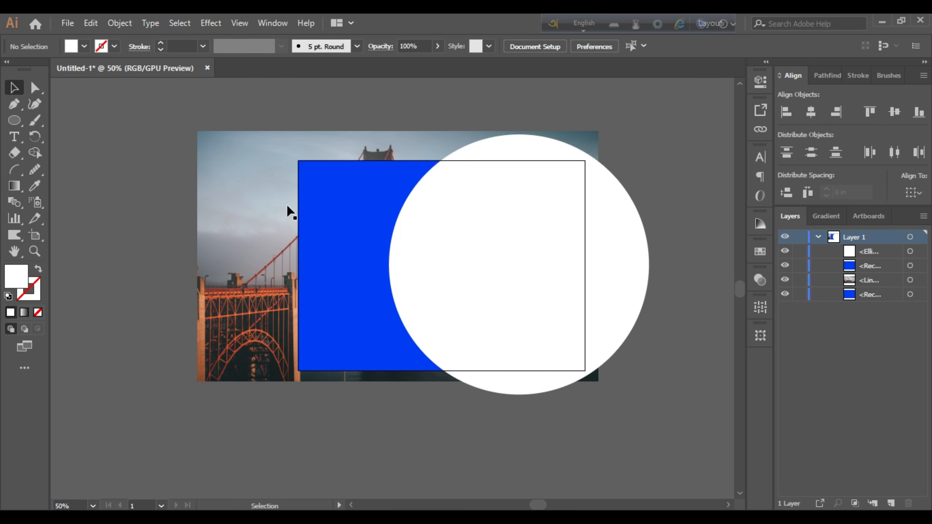
Step: Hide the upper blue rectangle, scale the bridge photo down slightly and move it left so the main tower sits just inside the artboard's left edge
{"action": "left_click", "coordinate": [357, 242]}
{"action": "left_click", "coordinate": [785, 266]}
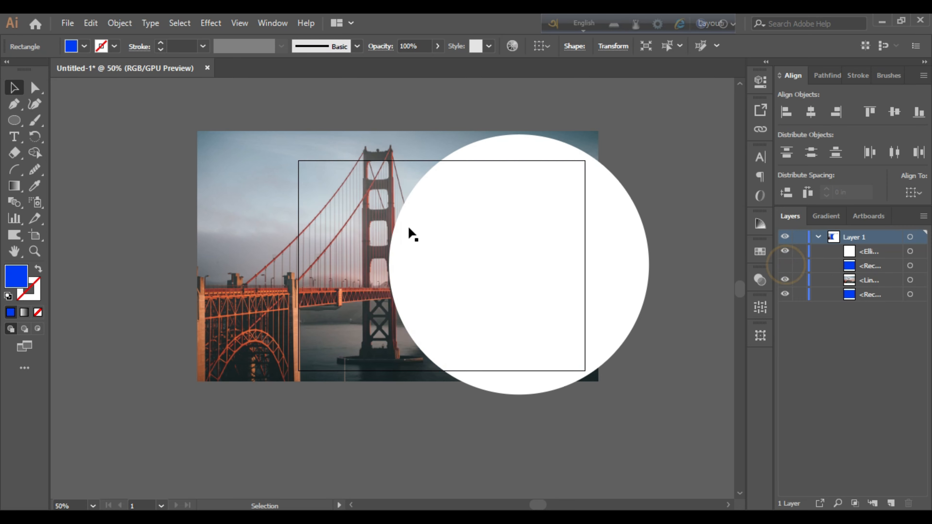
{"action": "left_click", "coordinate": [263, 259]}
{"action": "left_click_drag", "start_coordinate": [260, 259], "coordinate": [239, 257]}
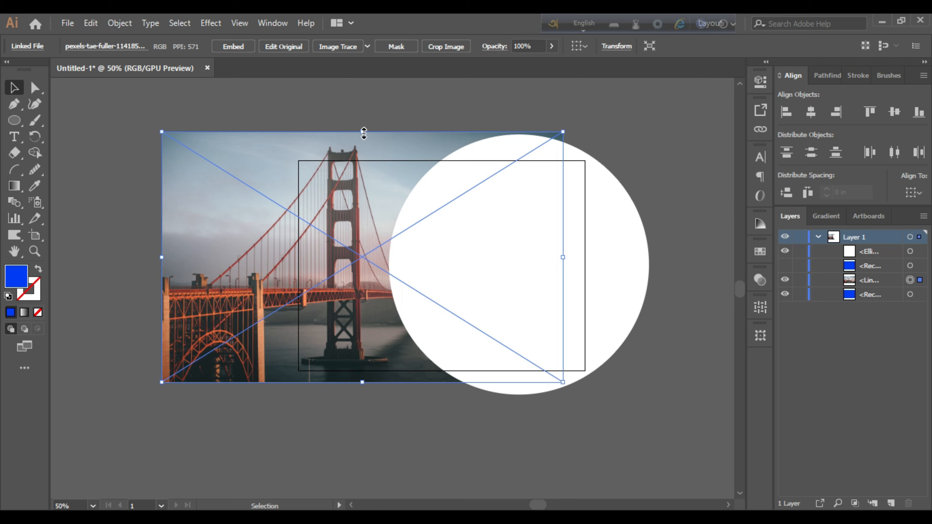
{"action": "left_click_drag", "start_coordinate": [362, 131], "coordinate": [362, 151]}
{"action": "left_click", "coordinate": [356, 204]}
{"action": "mouse_move", "coordinate": [356, 205]}
{"action": "left_mouse_down"}
{"action": "mouse_move", "coordinate": [346, 203]}
{"action": "mouse_move", "coordinate": [352, 213]}
{"action": "left_mouse_up"}
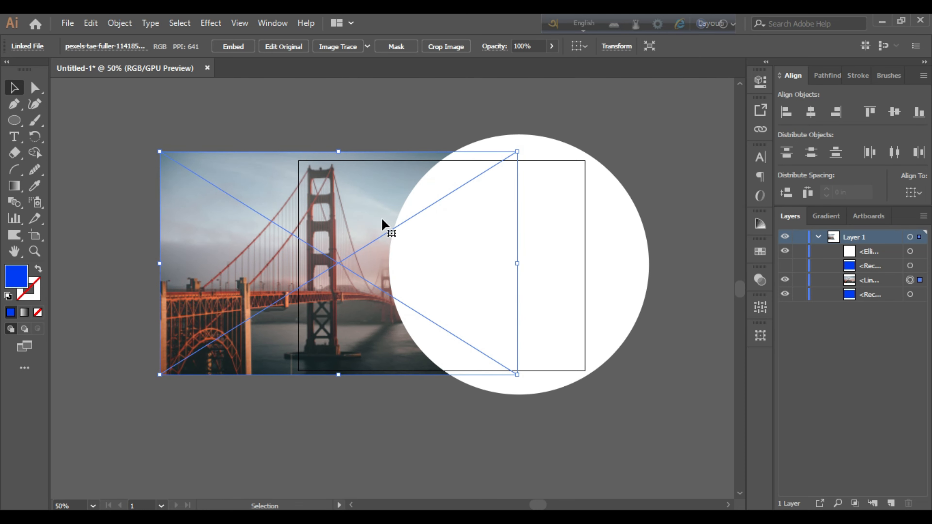
Step: Narrow the bridge photo slightly from both its right and left edges, keeping its height
{"action": "left_click", "coordinate": [387, 110]}
{"action": "left_click", "coordinate": [372, 221]}
{"action": "left_click_drag", "start_coordinate": [517, 263], "coordinate": [498, 265]}
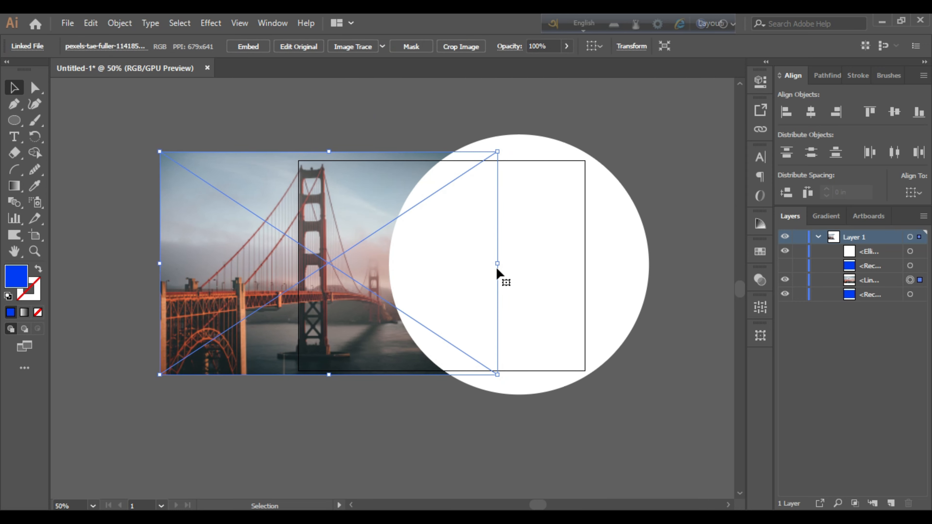
{"action": "left_click_drag", "start_coordinate": [159, 263], "coordinate": [174, 264]}
{"action": "left_click", "coordinate": [136, 182]}
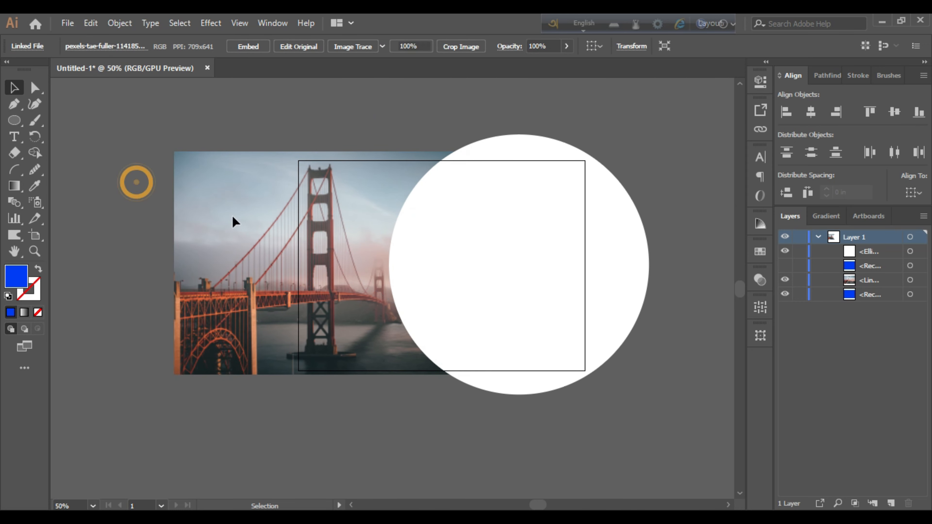
Step: Show the upper blue rectangle again and convert it to a compound path
{"action": "left_click", "coordinate": [785, 266]}
{"action": "left_click", "coordinate": [351, 264]}
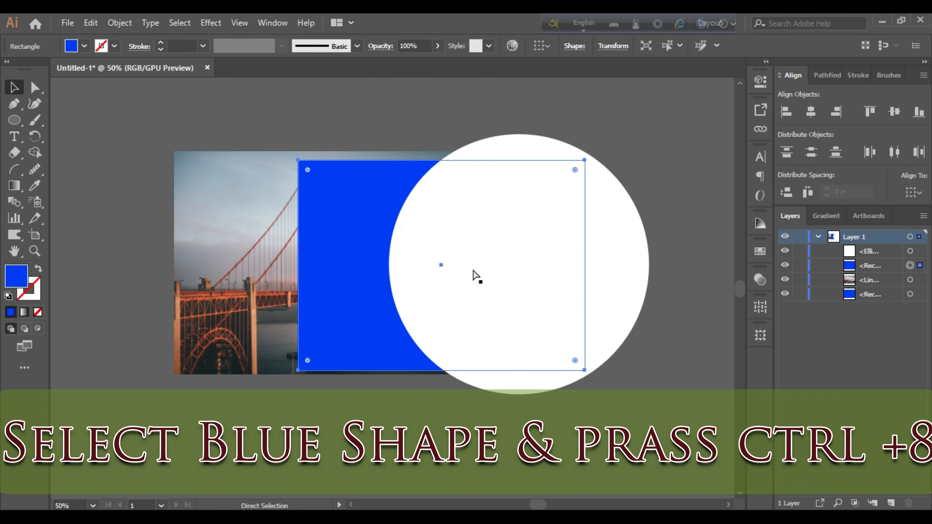
{"action": "key", "text": "ctrl+8"}
Step: Make a clipping mask from the blue compound path and the bridge photo
{"action": "left_click", "coordinate": [226, 223]}
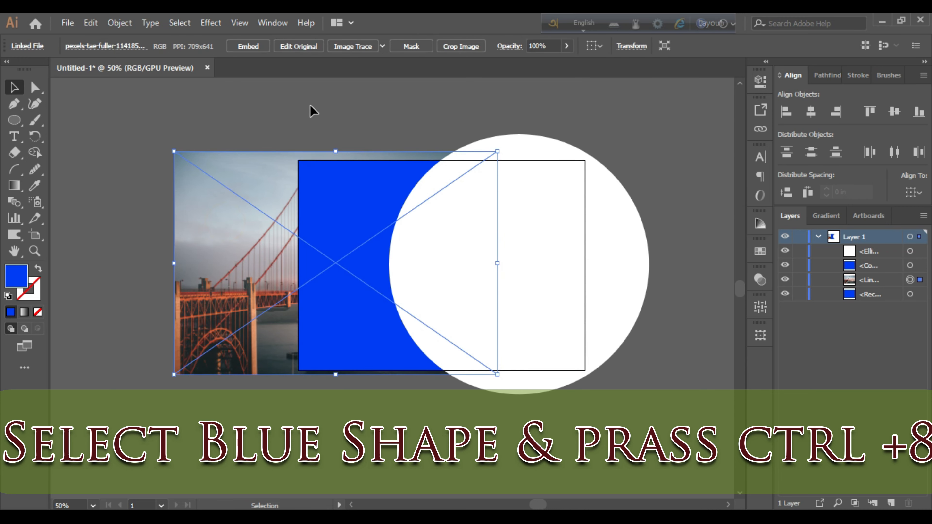
{"action": "left_click", "coordinate": [333, 224], "text": "shift"}
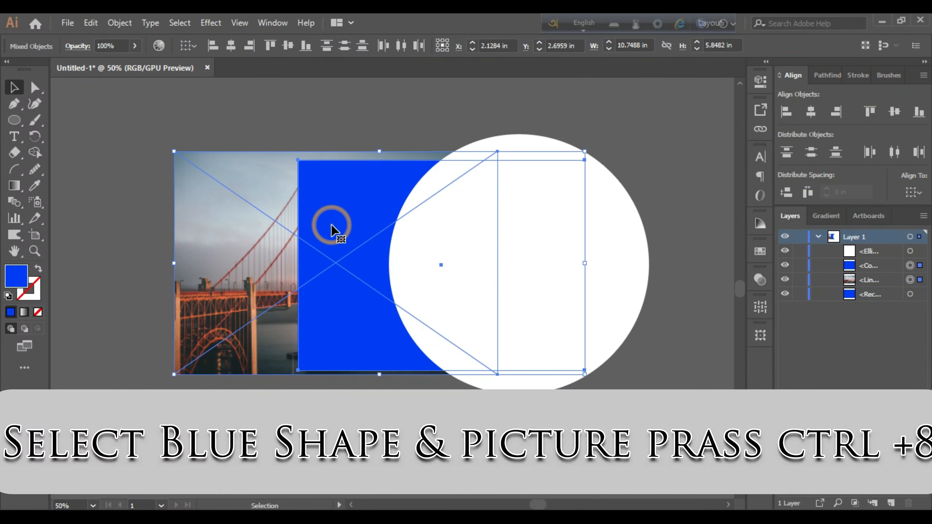
{"action": "key", "text": "ctrl+7"}
{"action": "left_click", "coordinate": [218, 184]}
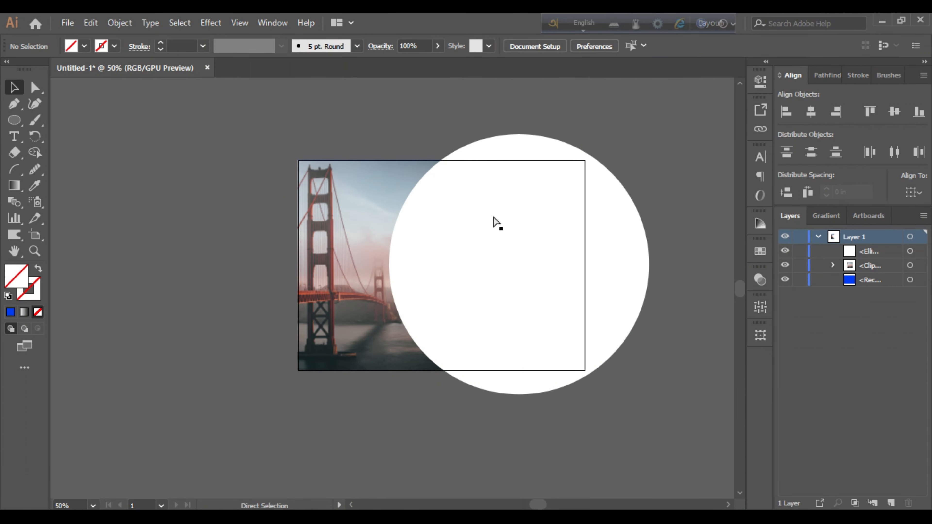
Step: Copy the white circle and paste the duplicate in place on top of it
{"action": "key", "text": "ctrl+0"}
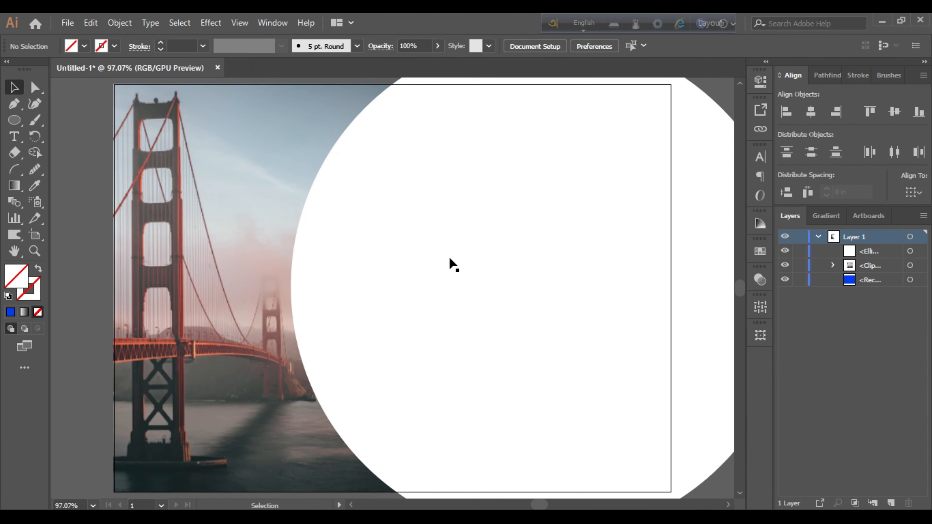
{"action": "scroll", "coordinate": [451, 259], "scroll_direction": "down", "scroll_amount": 1}
{"action": "scroll", "coordinate": [453, 259], "scroll_direction": "up", "scroll_amount": 1}
{"action": "left_click", "coordinate": [400, 260]}
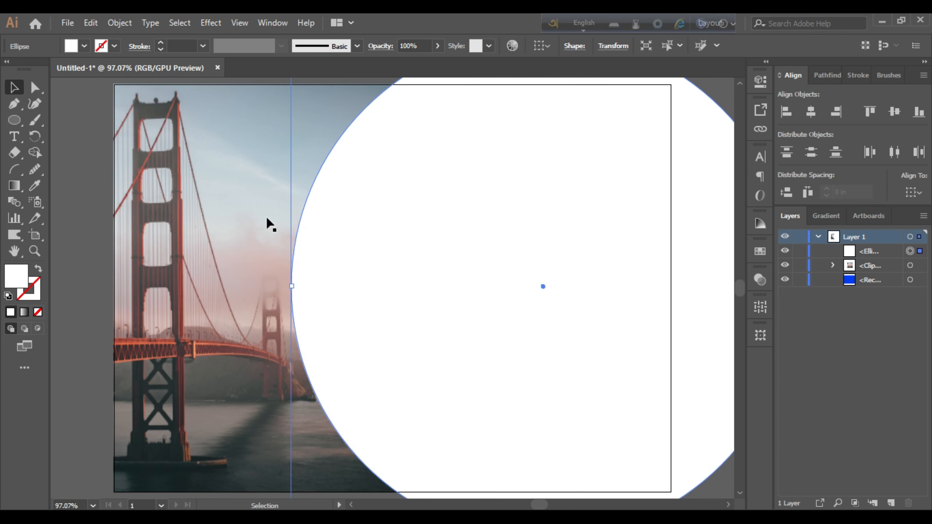
{"action": "left_click", "coordinate": [89, 23]}
{"action": "left_click", "coordinate": [120, 90]}
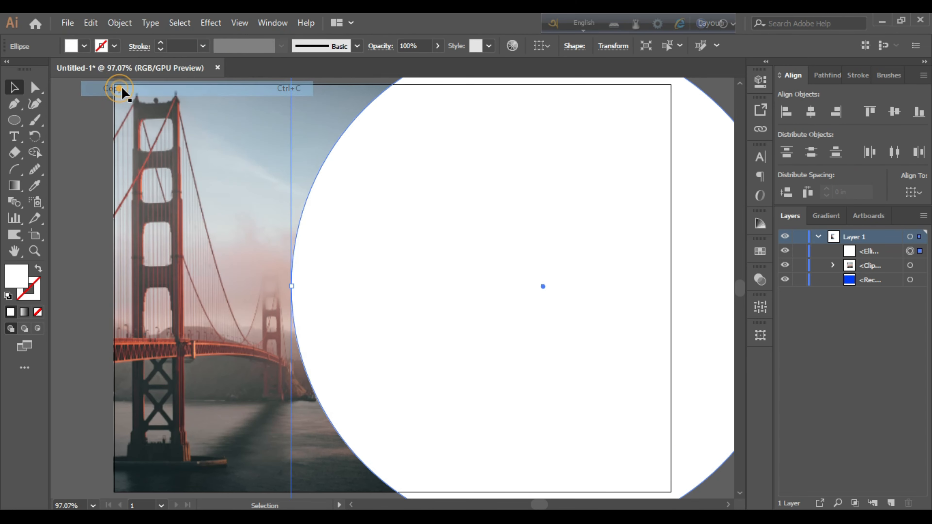
{"action": "left_click", "coordinate": [96, 24]}
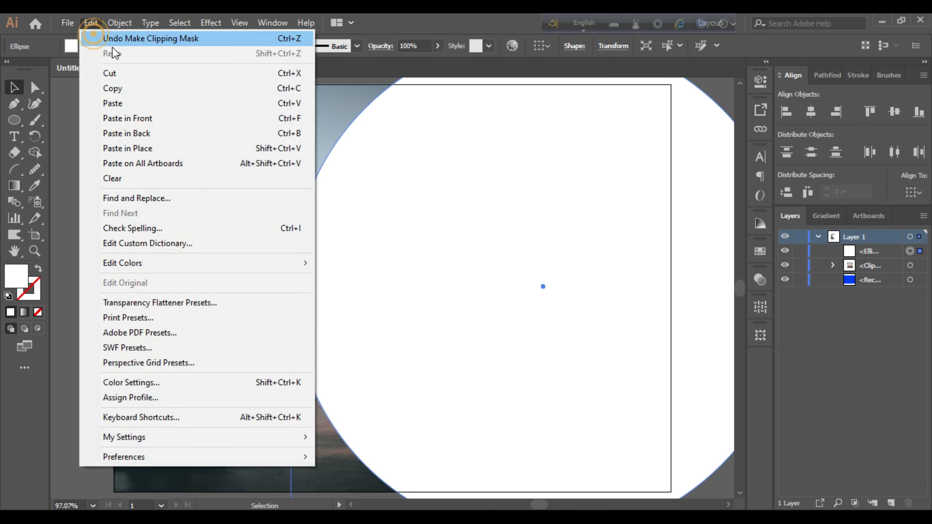
{"action": "left_click", "coordinate": [131, 149]}
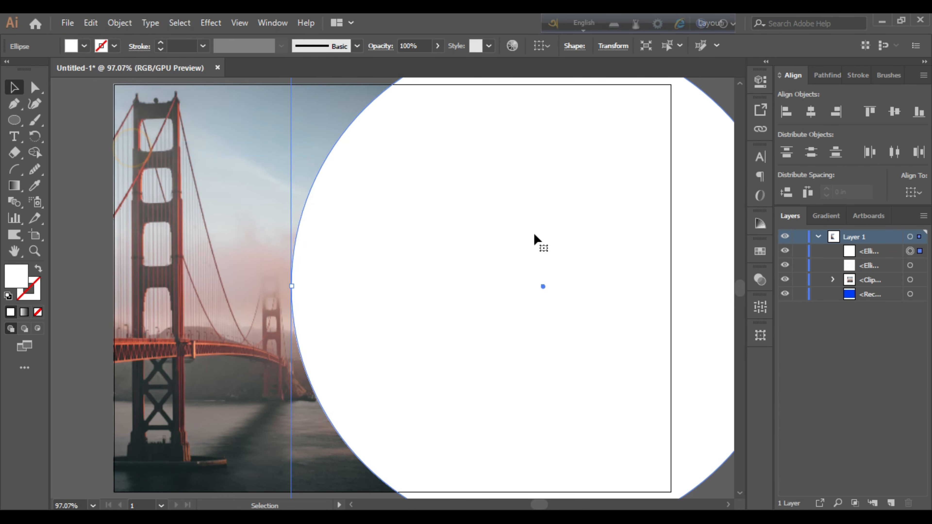
Step: Swap the duplicate circle's fill and stroke so it has no fill, and set the stroke colour to 00FFE6
{"action": "left_click", "coordinate": [38, 272]}
{"action": "double_click", "coordinate": [30, 289]}
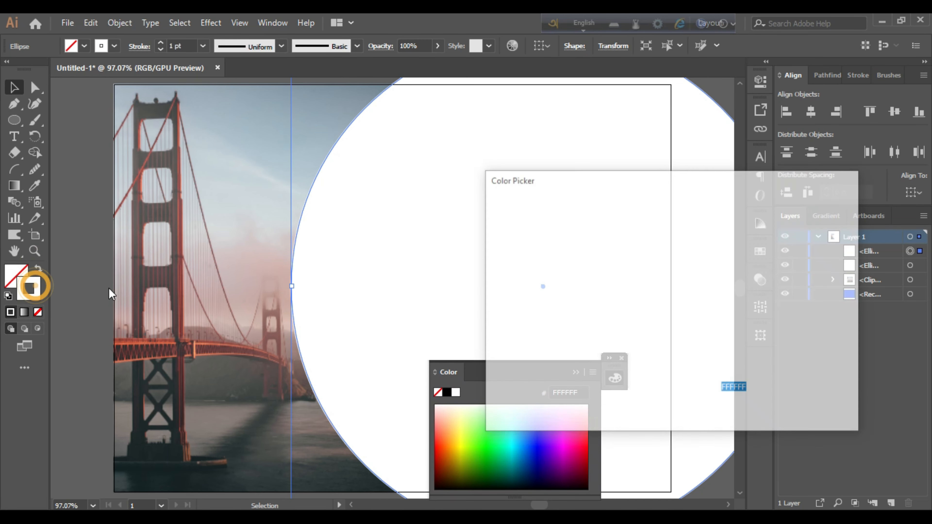
{"action": "left_click_drag", "start_coordinate": [677, 290], "coordinate": [679, 309]}
{"action": "left_click_drag", "start_coordinate": [651, 226], "coordinate": [667, 218]}
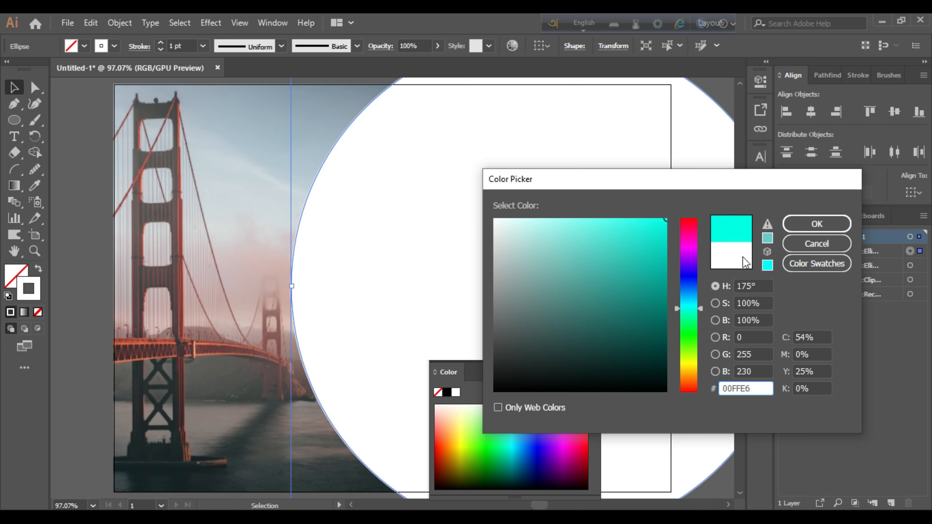
{"action": "left_click", "coordinate": [822, 225]}
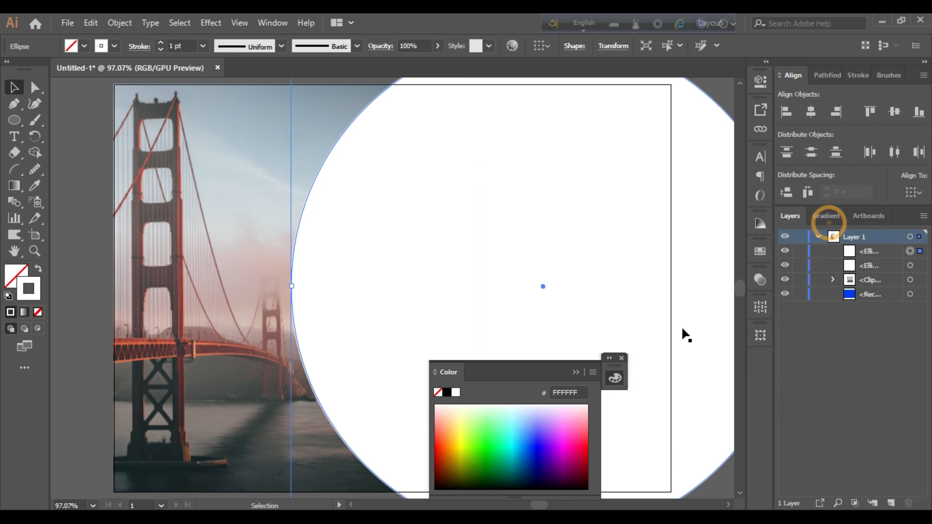
{"action": "left_click", "coordinate": [621, 359]}
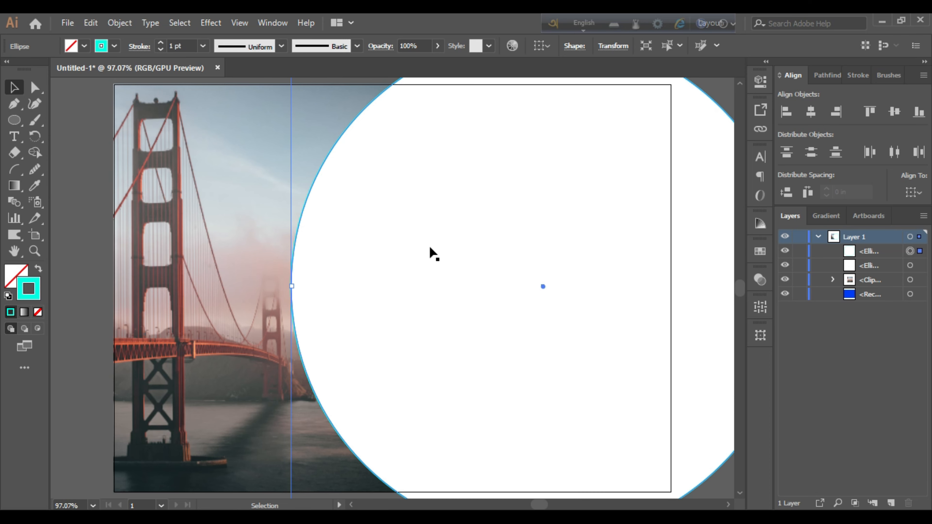
Step: Nudge the outlined circle to the right so its left arc sits inside the white circle's left edge
{"action": "key", "text": "Right"}
{"action": "key", "text": "Right"}
{"action": "key", "text": "Right"}
{"action": "key", "text": "Right"}
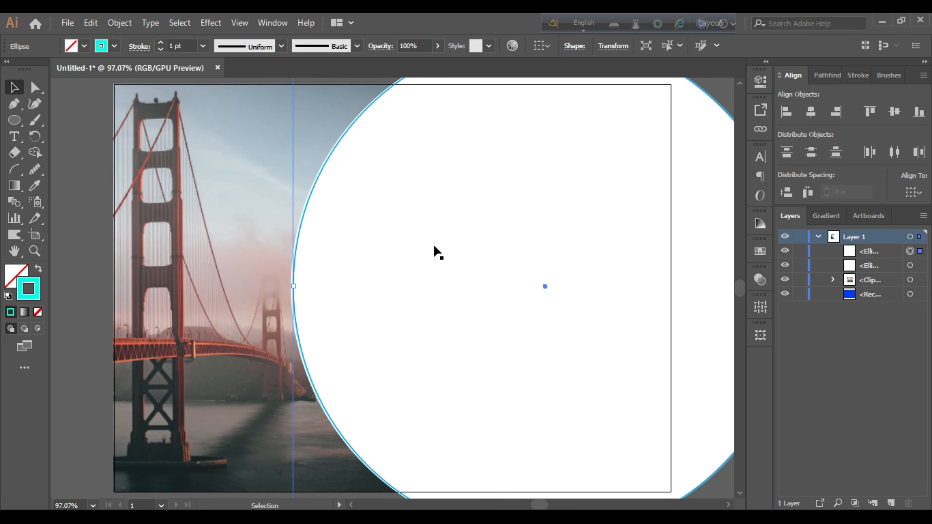
{"action": "key", "text": "Right"}
{"action": "key", "text": "Right"}
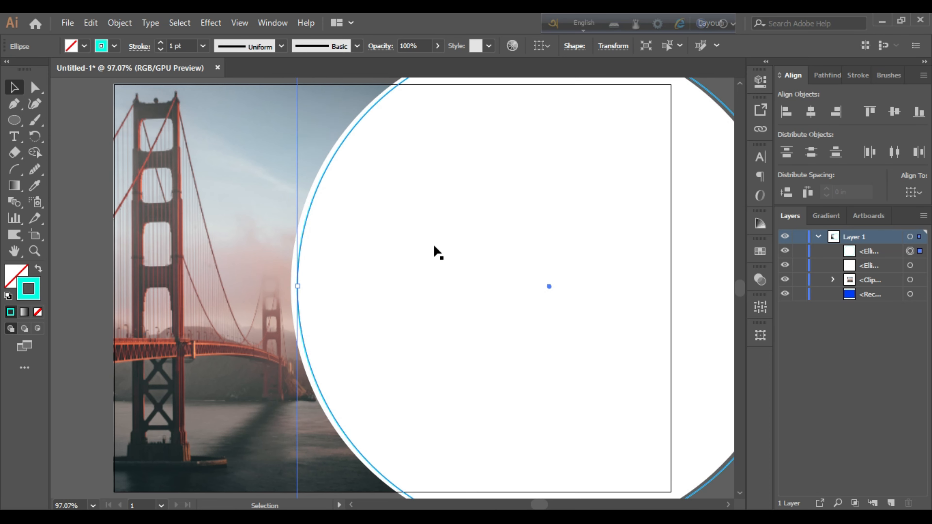
{"action": "key", "text": "Right"}
{"action": "key", "text": "Right"}
{"action": "key", "text": "Right"}
{"action": "key", "text": "Right"}
{"action": "key", "text": "Right"}
{"action": "key", "text": "Right"}
{"action": "key", "text": "Right"}
{"action": "key", "text": "Right"}
{"action": "key", "text": "Right"}
{"action": "key", "text": "Right"}
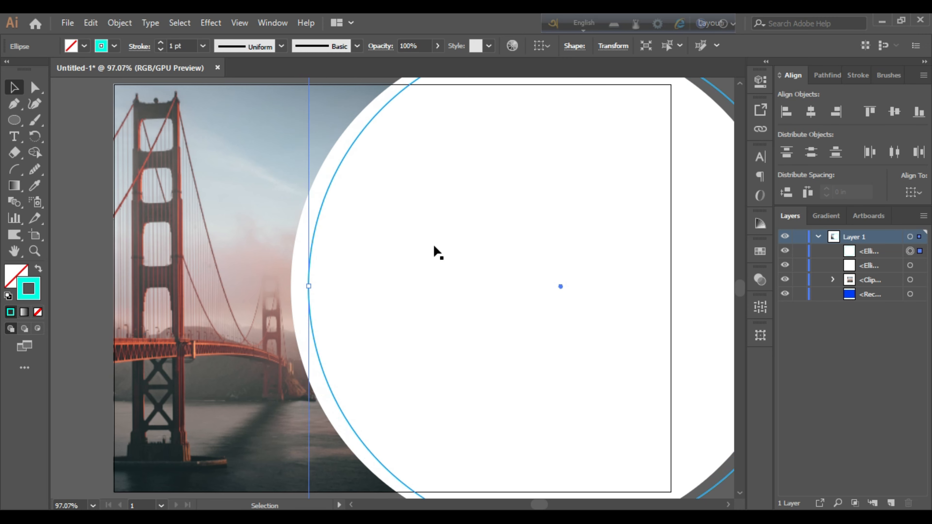
Step: Give the outlined circle's stroke a dashed line with a 55 pt dash and a 15 pt gap
{"action": "left_click", "coordinate": [272, 22]}
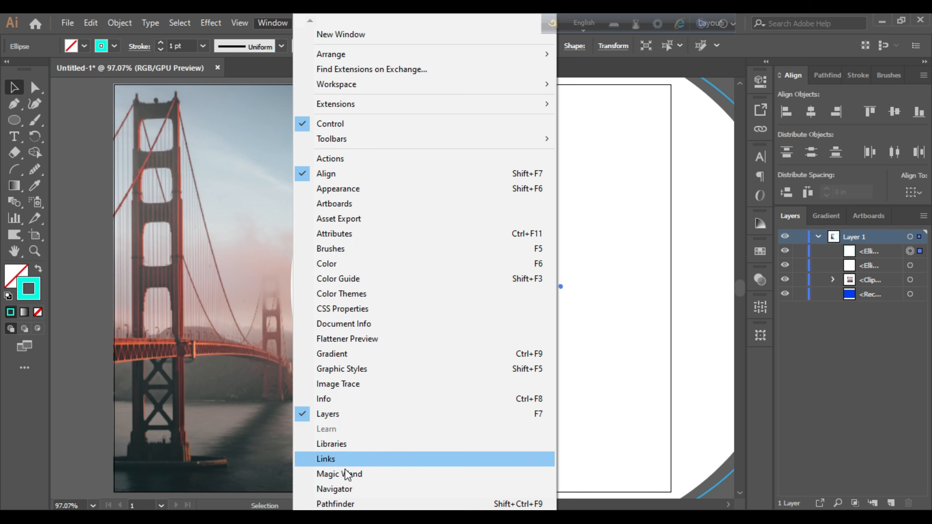
{"action": "mouse_move", "coordinate": [347, 517]}
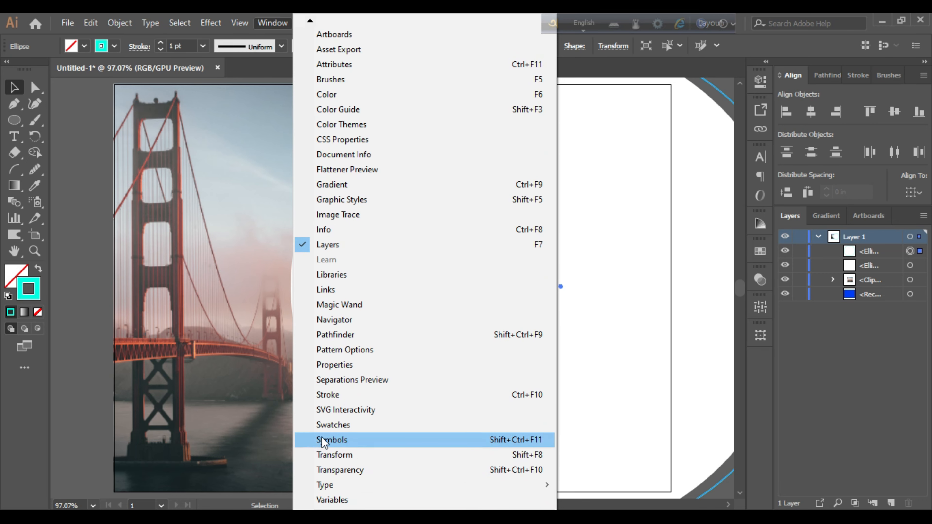
{"action": "left_click", "coordinate": [343, 397]}
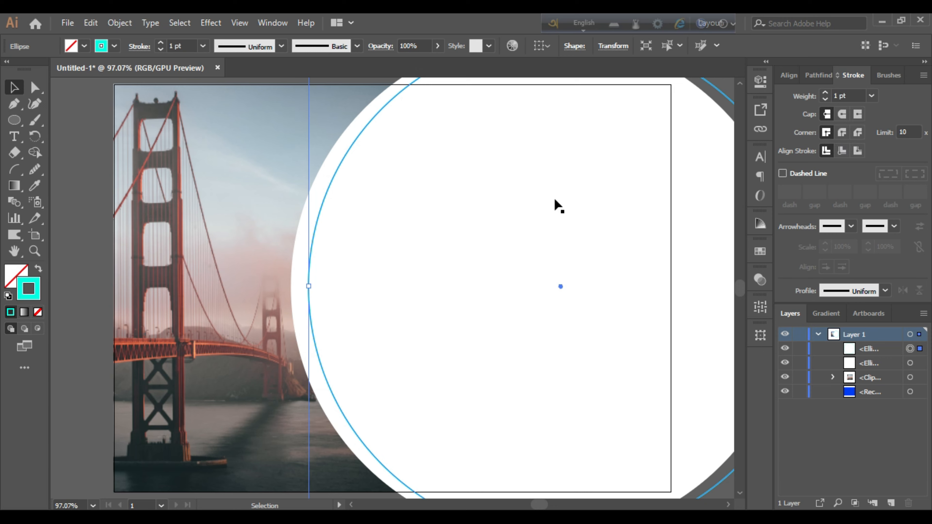
{"action": "left_click", "coordinate": [783, 173]}
{"action": "left_click", "coordinate": [815, 191]}
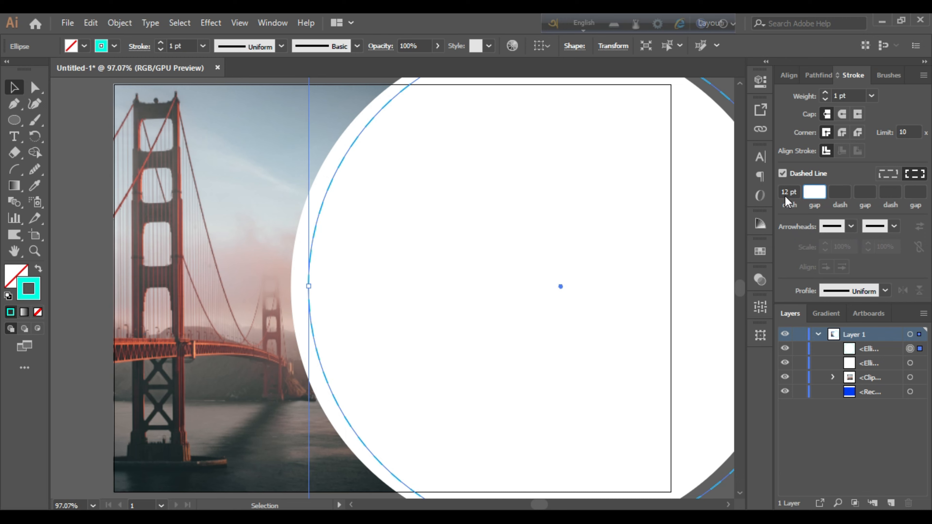
{"action": "left_click", "coordinate": [790, 191]}
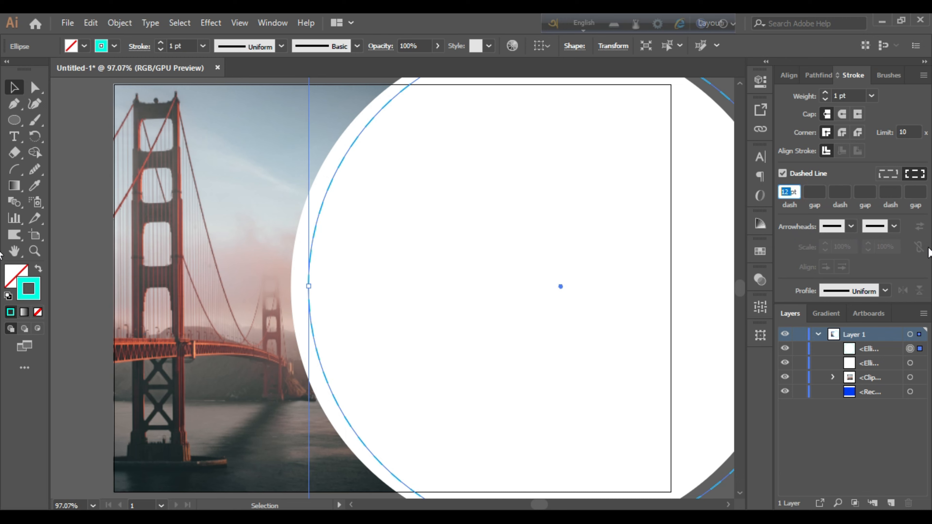
{"action": "type", "text": "55"}
{"action": "left_click", "coordinate": [810, 191]}
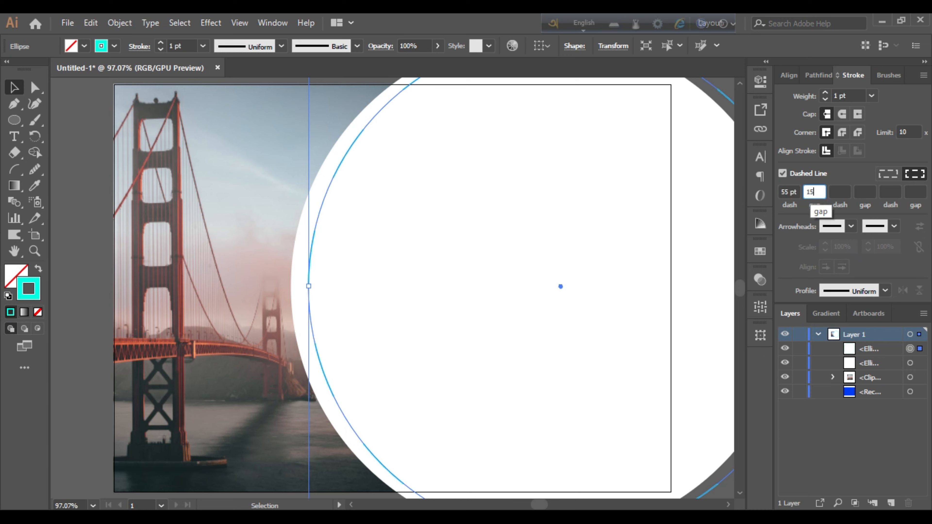
{"action": "left_click", "coordinate": [794, 192]}
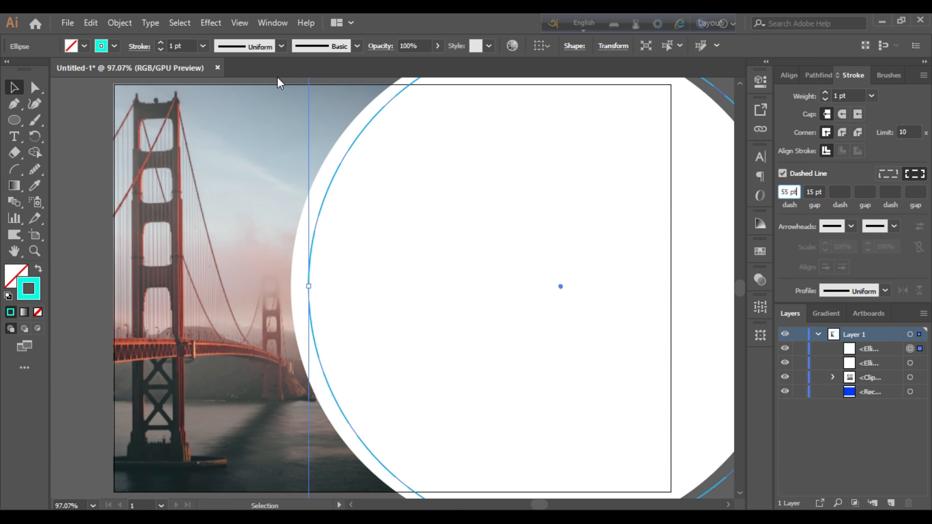
{"action": "left_click", "coordinate": [84, 142]}
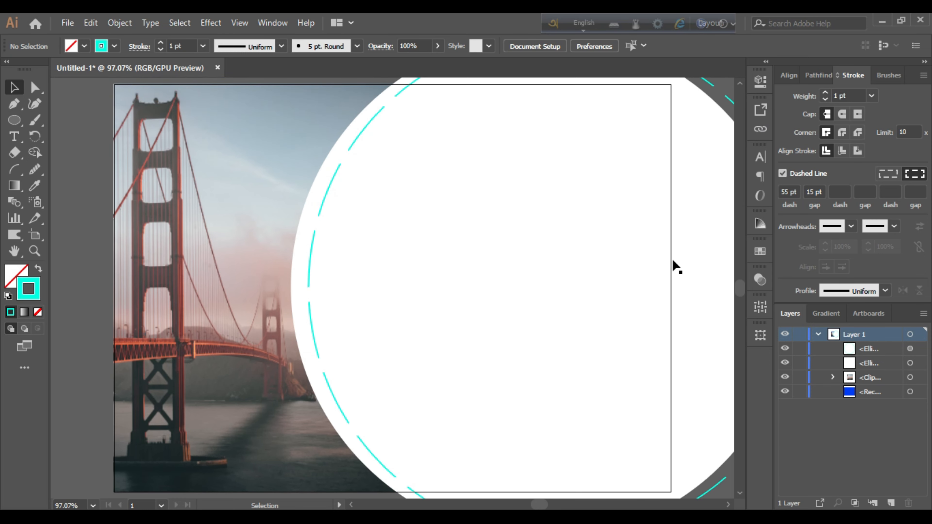
Step: Draw a straight vertical Pen path about 7 in tall through the circles' left part, extending above and below the artboard
{"action": "scroll", "coordinate": [580, 257], "scroll_direction": "down", "scroll_amount": 1}
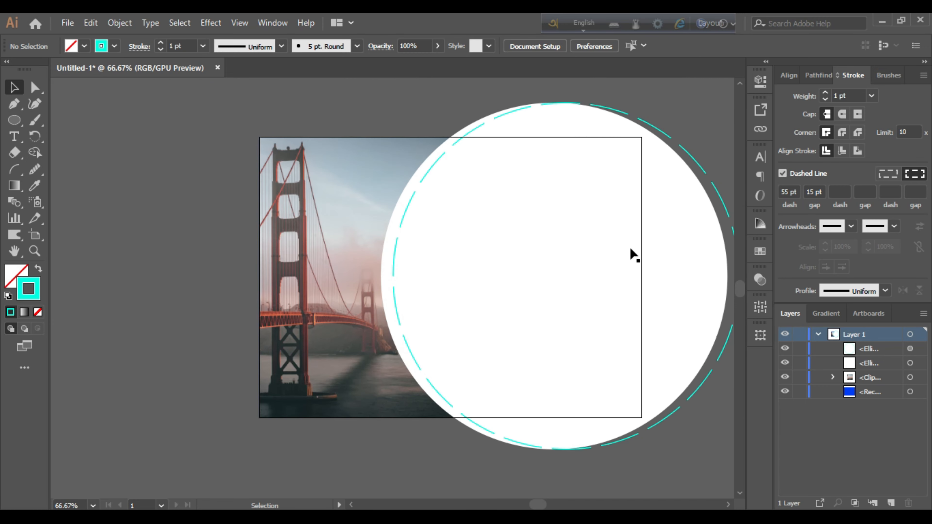
{"action": "left_click", "coordinate": [14, 104]}
{"action": "left_click", "coordinate": [456, 95]}
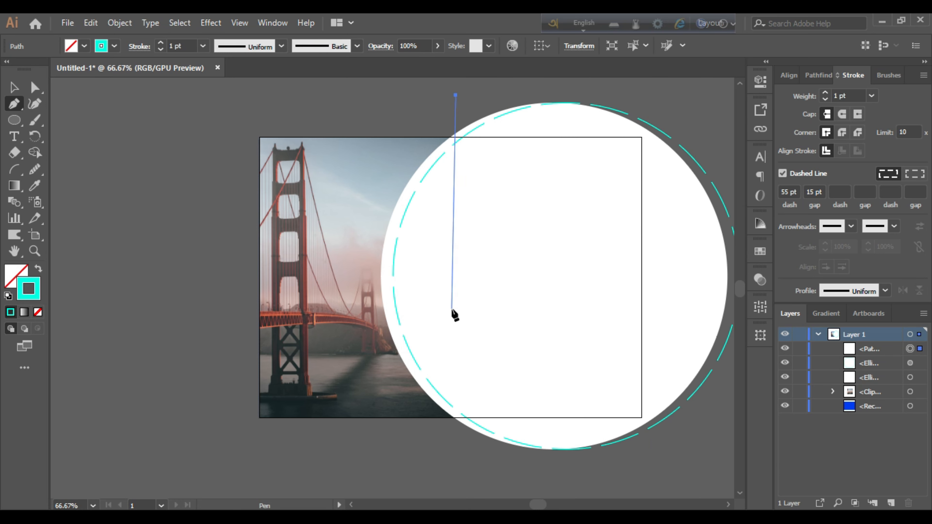
{"action": "left_click", "coordinate": [456, 420], "text": "shift"}
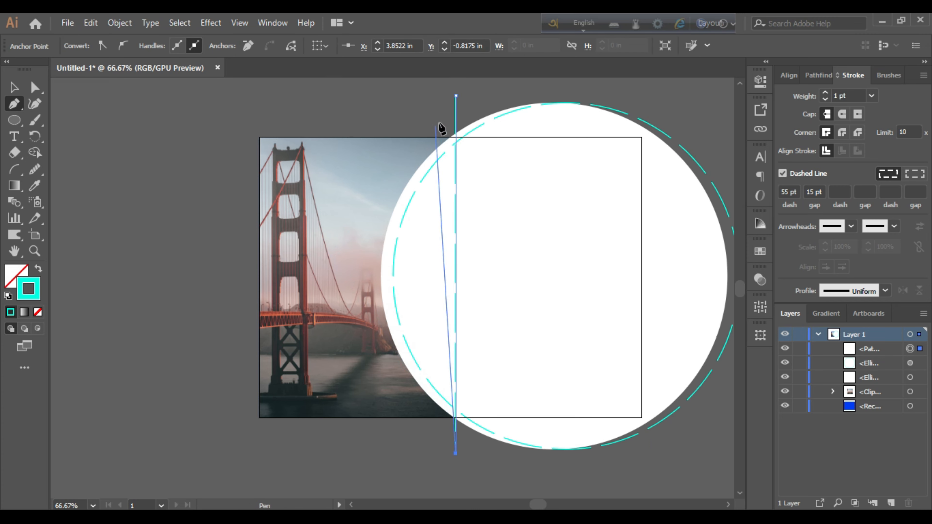
{"action": "left_click", "coordinate": [456, 96]}
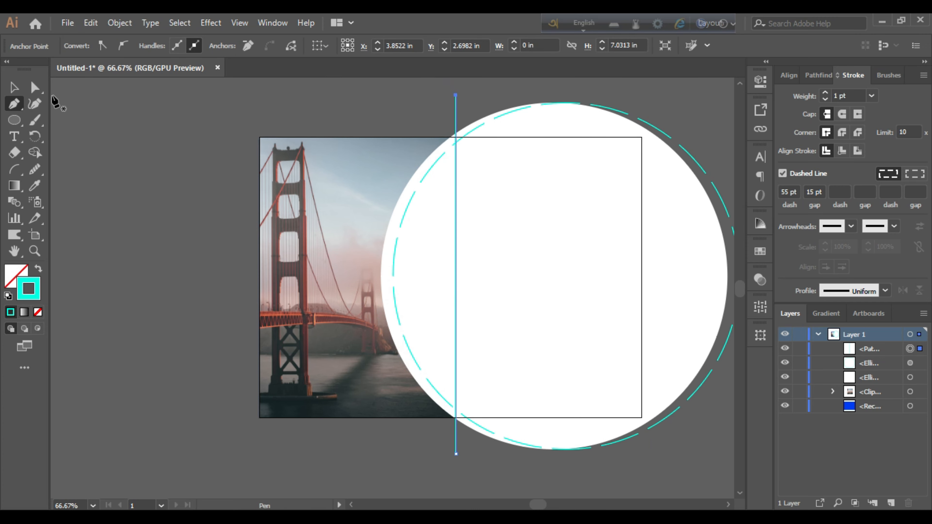
Step: Shift the vertical path slightly to the left so it meets the point where the white circle crosses the artboard's upper edge
{"action": "left_click", "coordinate": [14, 86]}
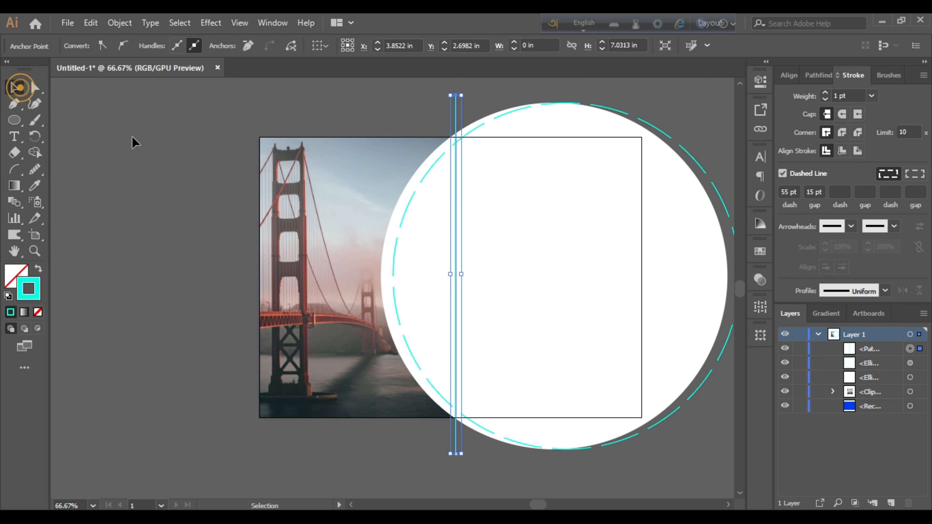
{"action": "left_click", "coordinate": [134, 138]}
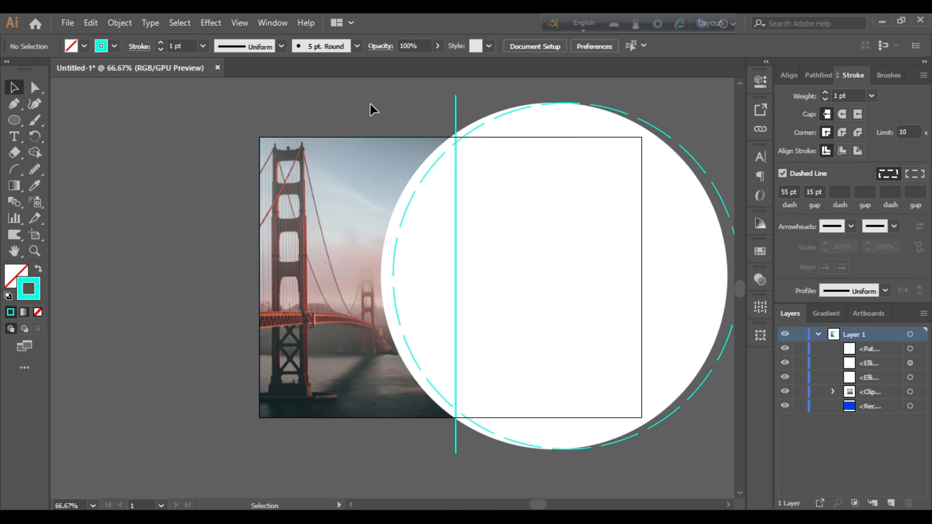
{"action": "left_click", "coordinate": [457, 115]}
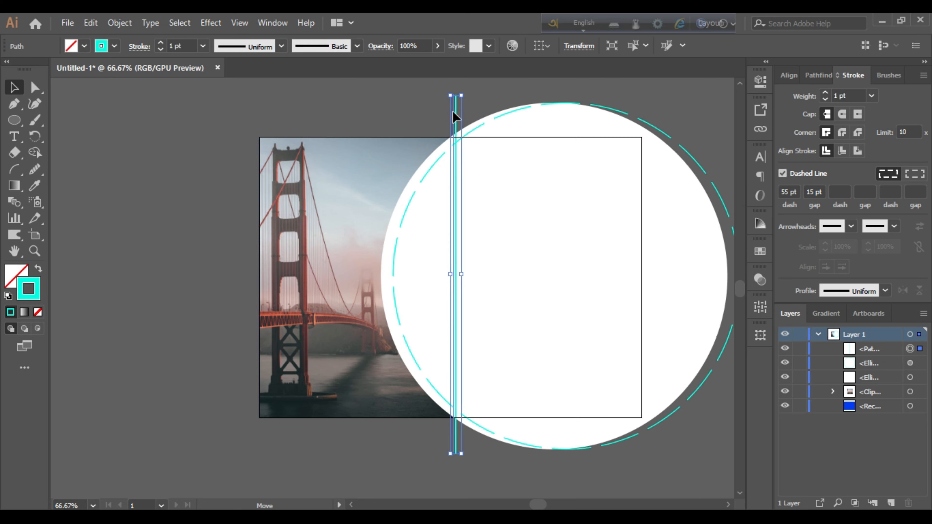
{"action": "left_click_drag", "start_coordinate": [454, 117], "coordinate": [450, 117]}
{"action": "left_click", "coordinate": [420, 117]}
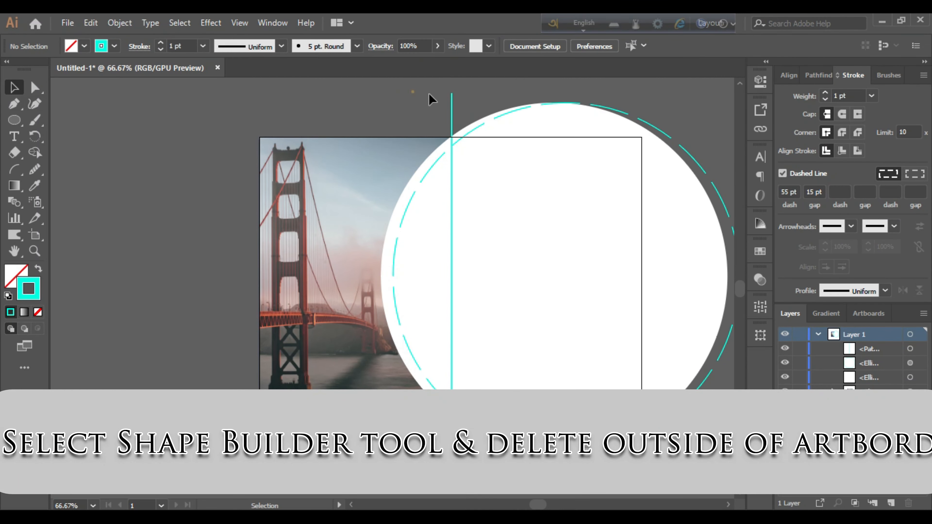
Step: Select all the artwork and remove the circle and line parts below the artboard with the Shape Builder tool
{"action": "left_click_drag", "start_coordinate": [400, 79], "coordinate": [659, 352]}
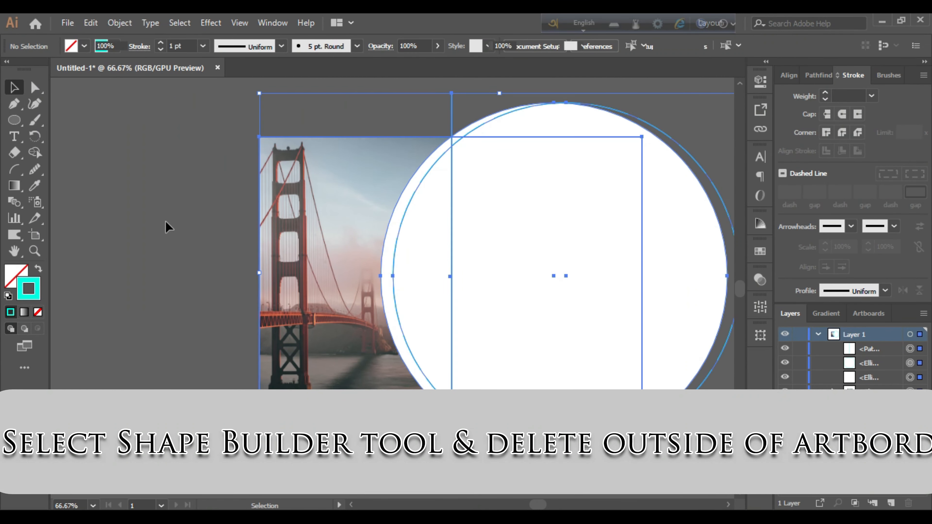
{"action": "left_click", "coordinate": [35, 152]}
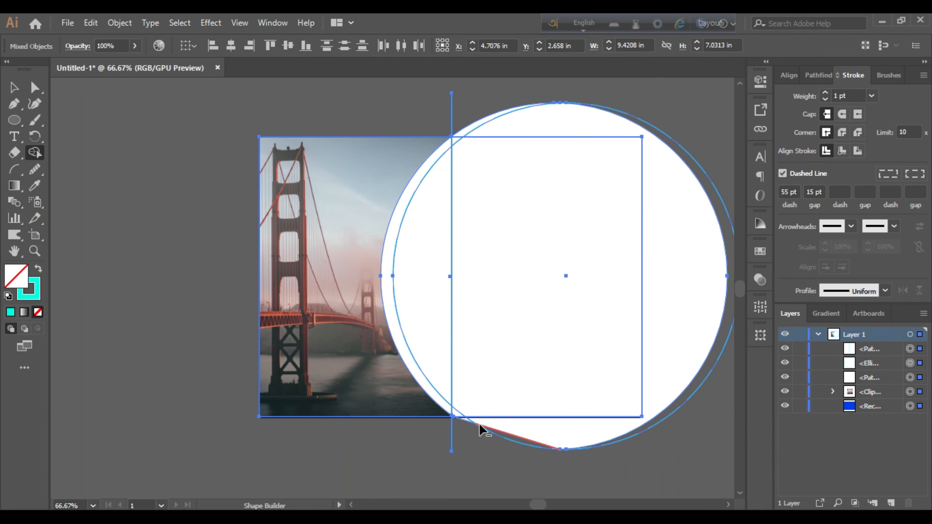
{"action": "left_click", "coordinate": [476, 427], "text": "alt"}
{"action": "left_click", "coordinate": [465, 421], "text": "alt"}
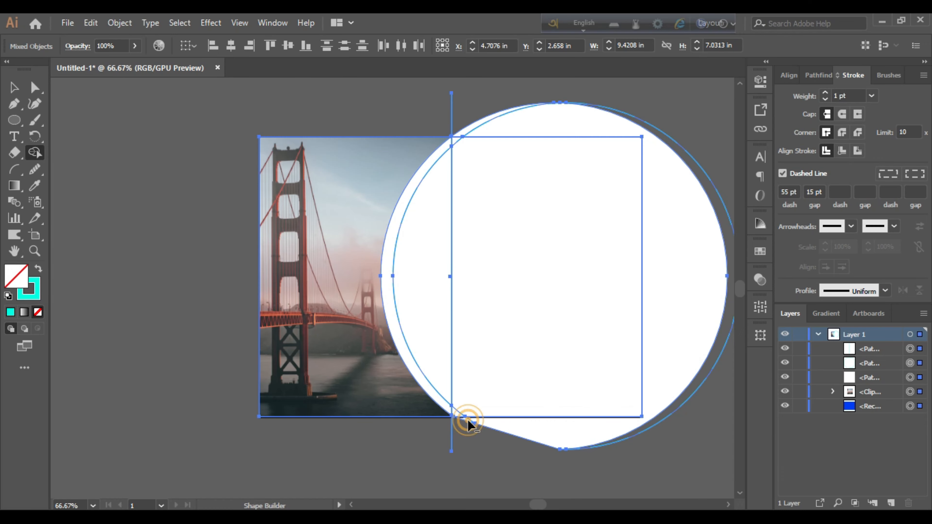
{"action": "scroll", "coordinate": [465, 420], "scroll_direction": "up", "scroll_amount": 4}
{"action": "left_click", "coordinate": [446, 413], "text": "alt"}
{"action": "left_click", "coordinate": [484, 426], "text": "alt"}
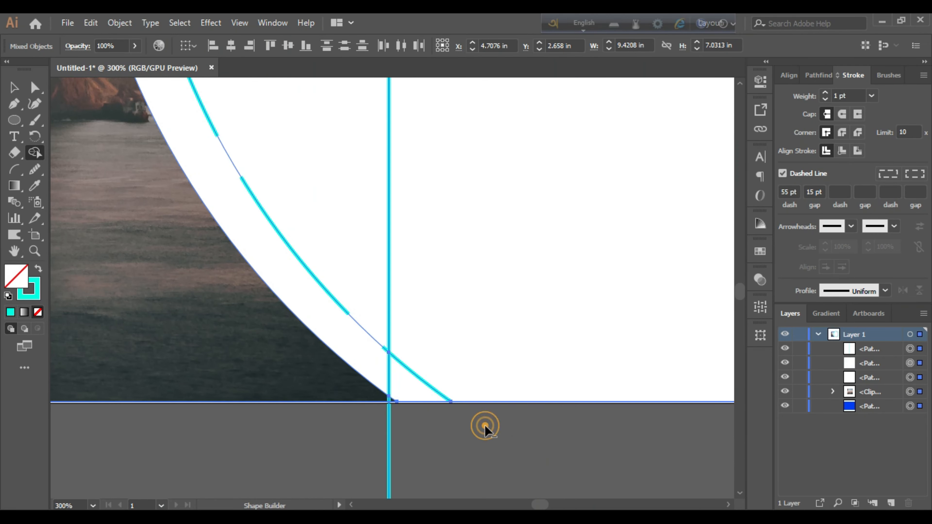
Step: Remove the remaining circle and line parts above and beside the artboard with Shape Builder, including the vertical line across the white area
{"action": "key", "text": "ctrl+0"}
{"action": "scroll", "coordinate": [685, 404], "scroll_direction": "up", "scroll_amount": 3}
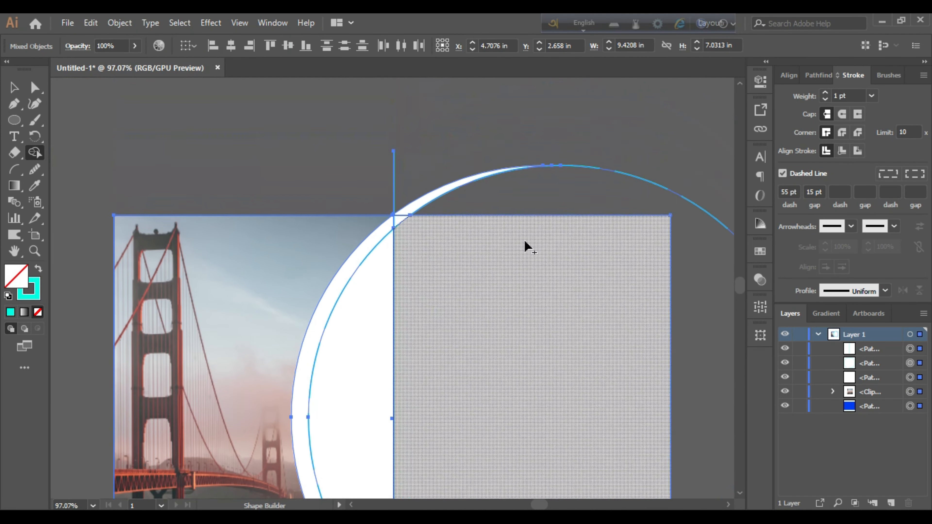
{"action": "left_click", "coordinate": [396, 204], "text": "alt"}
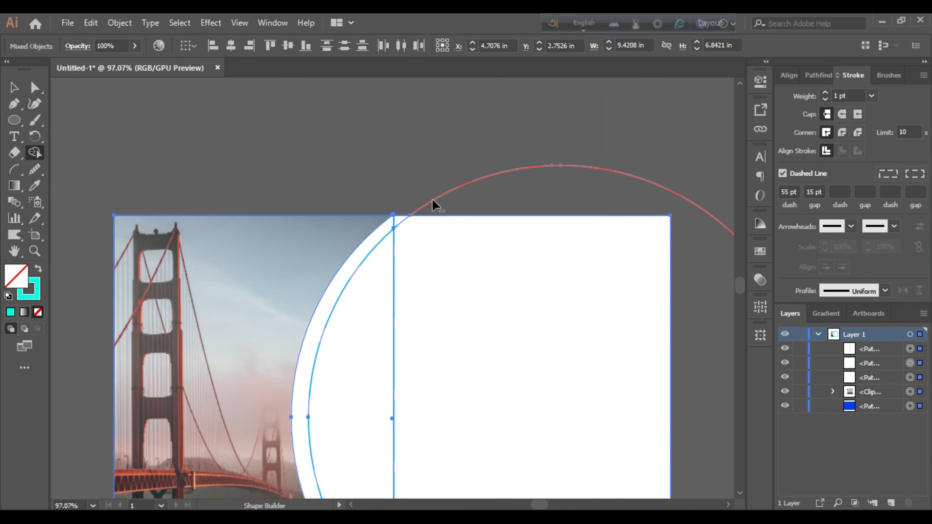
{"action": "left_click", "coordinate": [435, 202], "text": "alt"}
{"action": "left_click_drag", "start_coordinate": [564, 375], "coordinate": [395, 121]}
{"action": "left_click", "coordinate": [225, 404], "text": "alt"}
{"action": "left_click_drag", "start_coordinate": [224, 288], "coordinate": [224, 358]}
{"action": "scroll", "coordinate": [216, 172], "scroll_direction": "up", "scroll_amount": 5}
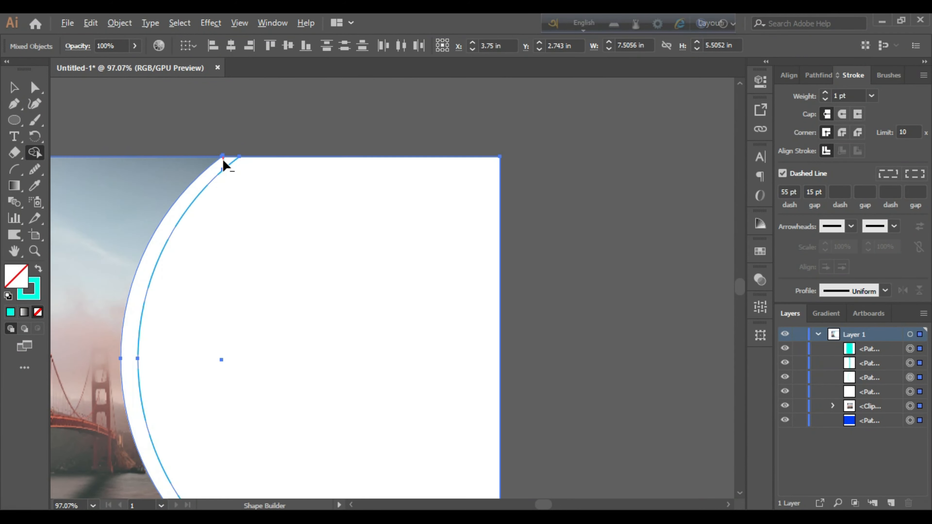
{"action": "key", "text": "ctrl+0"}
Step: Delete the small turquoise fragment left above the artboard's upper edge at the white shape's corner
{"action": "left_click", "coordinate": [14, 87]}
{"action": "left_click", "coordinate": [60, 131]}
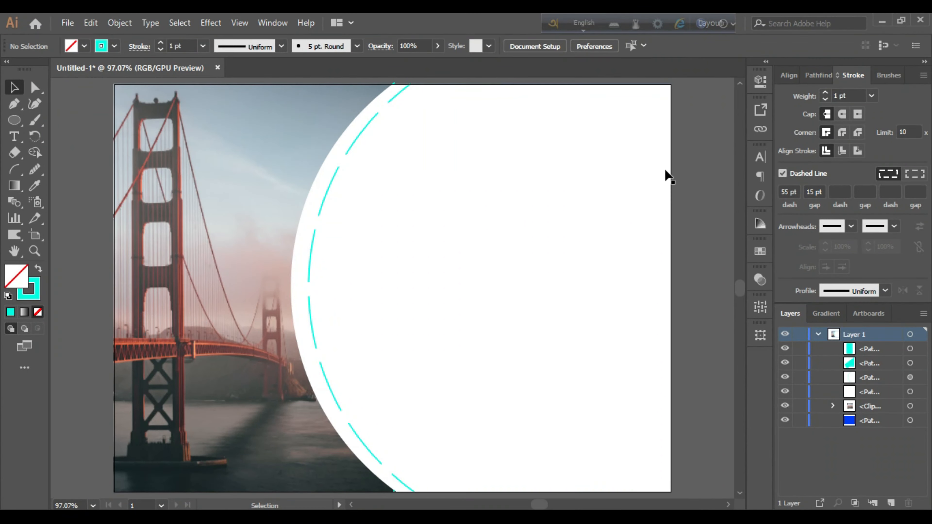
{"action": "scroll", "coordinate": [456, 145], "scroll_direction": "up", "scroll_amount": 1}
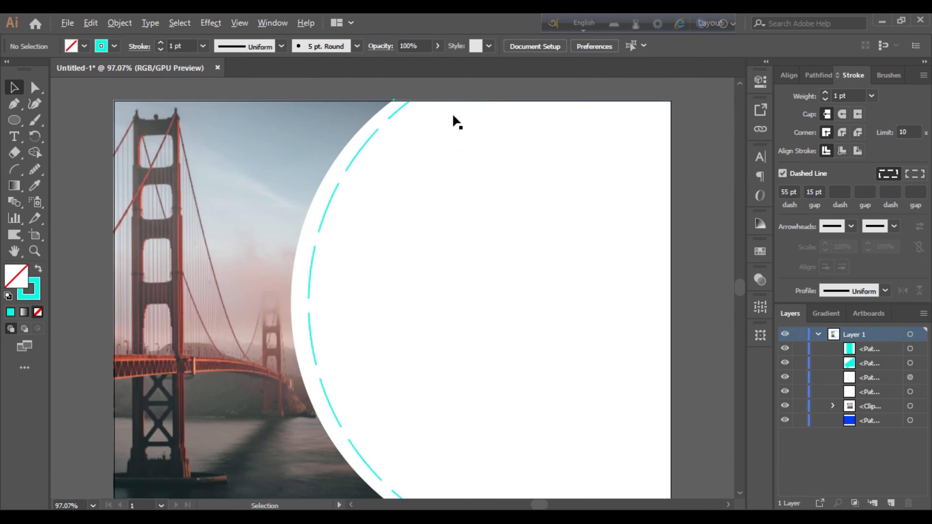
{"action": "scroll", "coordinate": [456, 123], "scroll_direction": "up", "scroll_amount": 5}
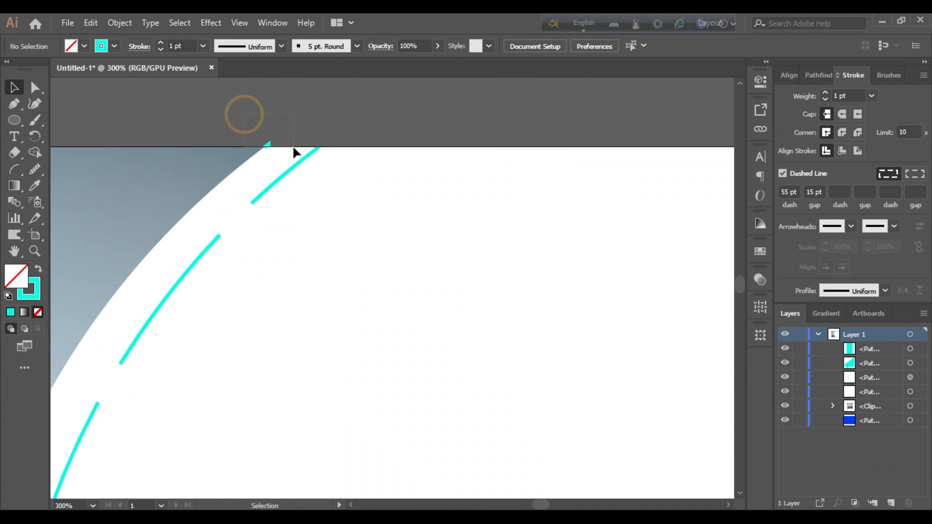
{"action": "left_click", "coordinate": [269, 144]}
{"action": "key", "text": "Delete"}
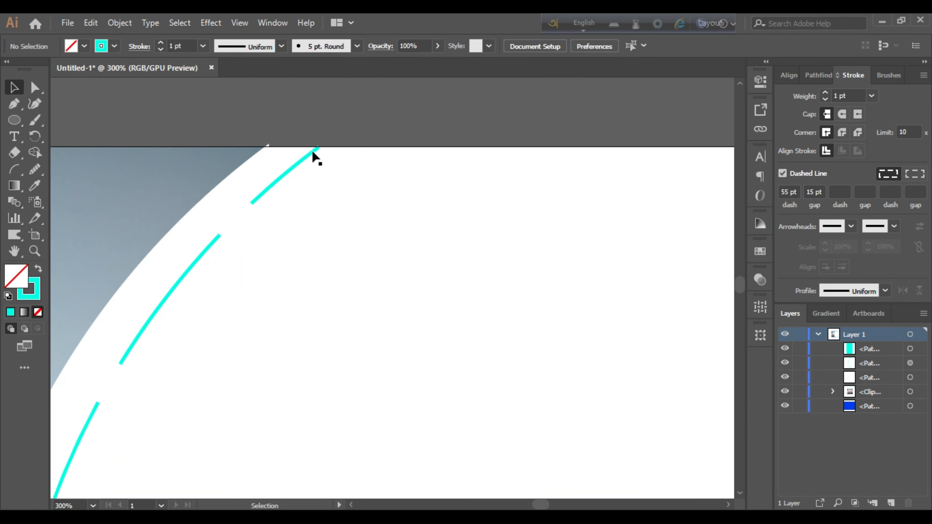
Step: Try to delete the white shape's protruding tip above the artboard with Direct Selection, and undo the deletion
{"action": "left_click", "coordinate": [267, 146]}
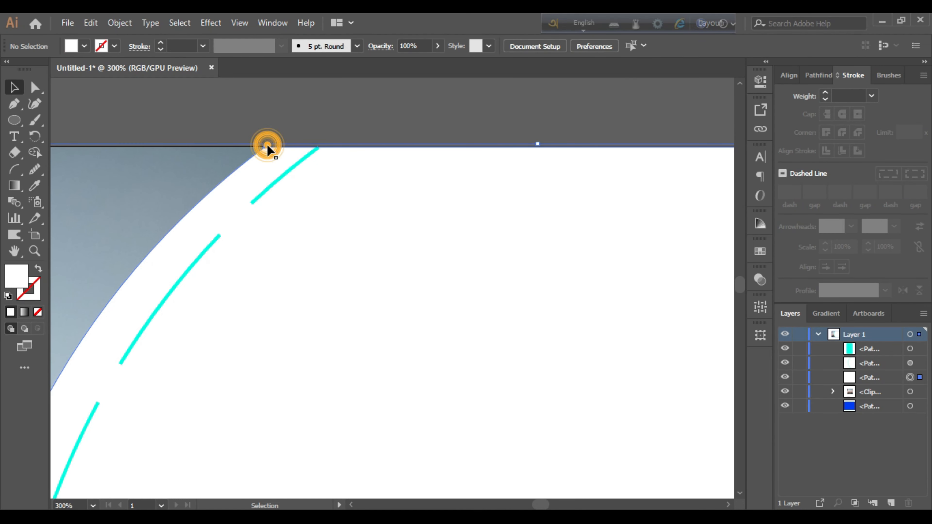
{"action": "left_click", "coordinate": [35, 87]}
{"action": "left_click", "coordinate": [269, 145]}
{"action": "key", "text": "Delete"}
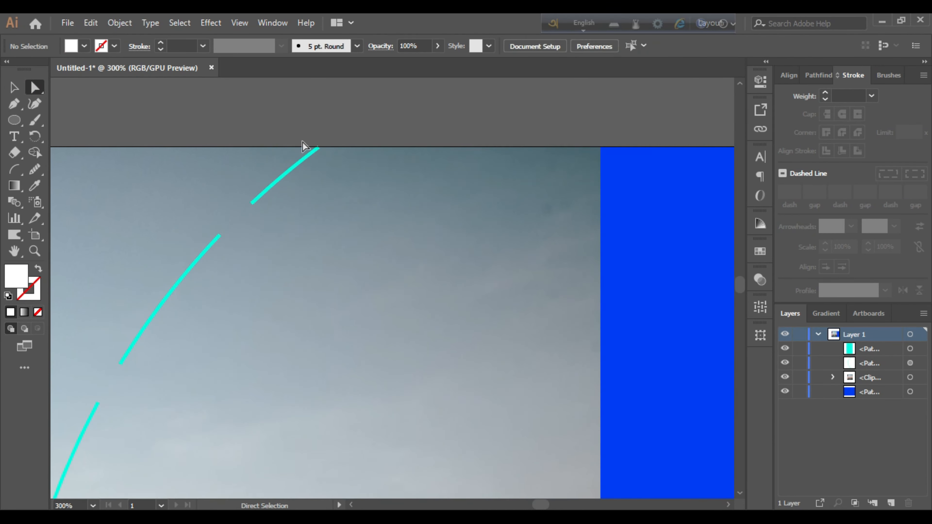
{"action": "key", "text": "ctrl+z"}
Step: Delete the stray anchor point protruding above the artboard at the white shape's upper-left corner
{"action": "left_click", "coordinate": [279, 118]}
{"action": "left_click", "coordinate": [268, 145]}
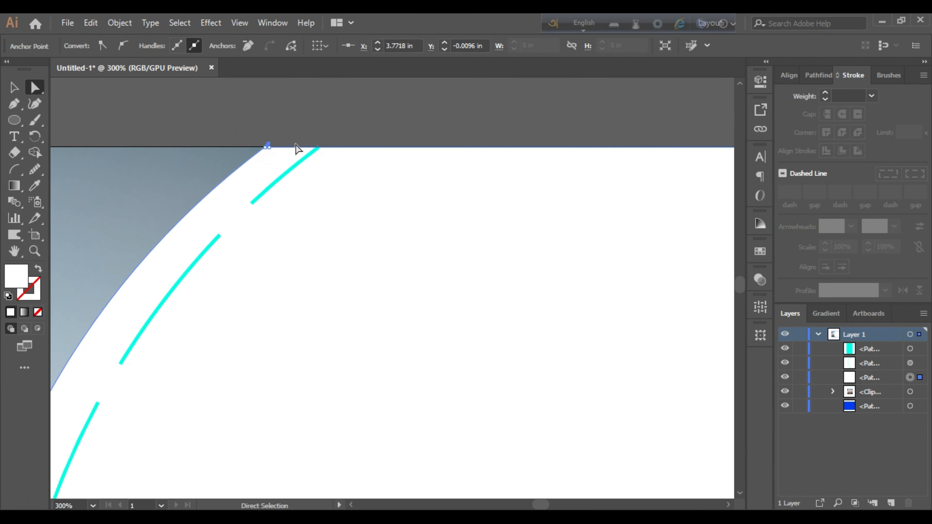
{"action": "key", "text": "Delete"}
{"action": "key", "text": "Delete"}
{"action": "key", "text": "ctrl+z"}
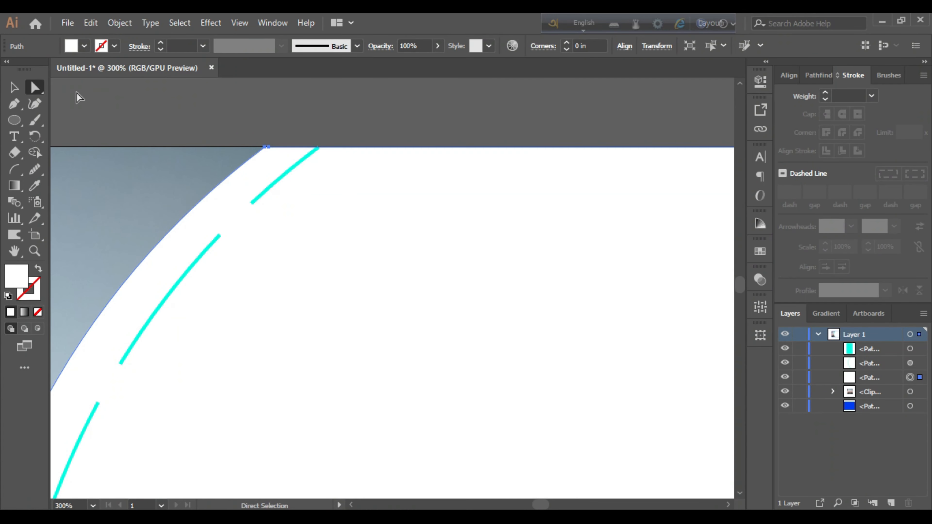
{"action": "key", "text": "v"}
{"action": "left_click", "coordinate": [168, 115]}
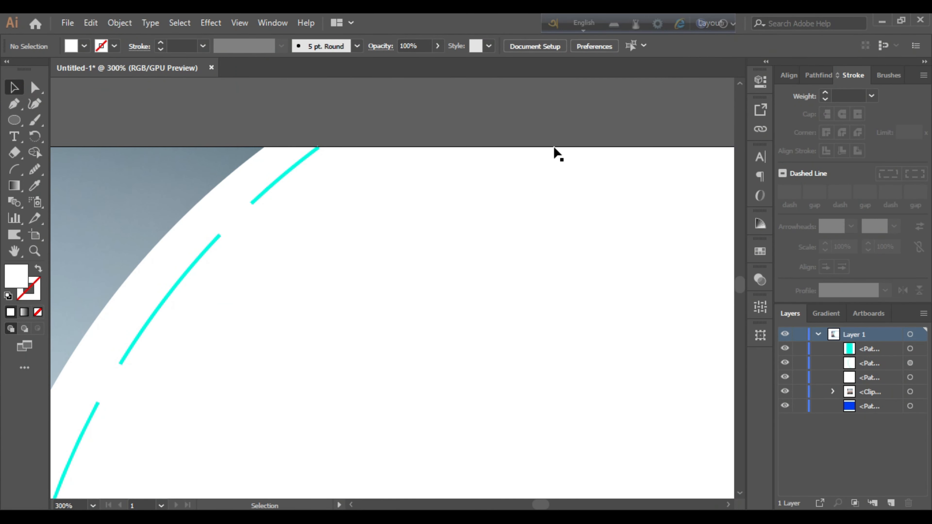
{"action": "key", "text": "ctrl+0"}
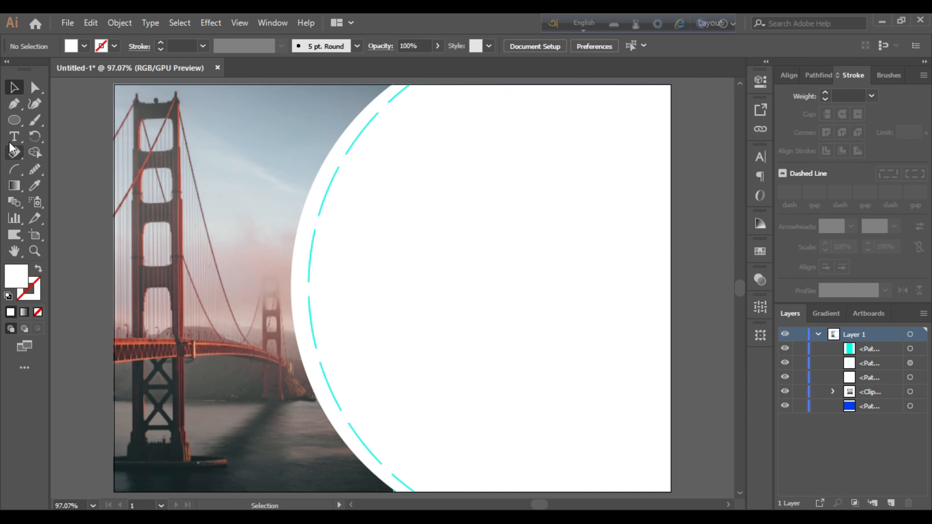
Step: Draw a closed Pen banner about 0.5 in high from the white shape's upper-left edge, with a slanted right end
{"action": "left_click", "coordinate": [14, 105]}
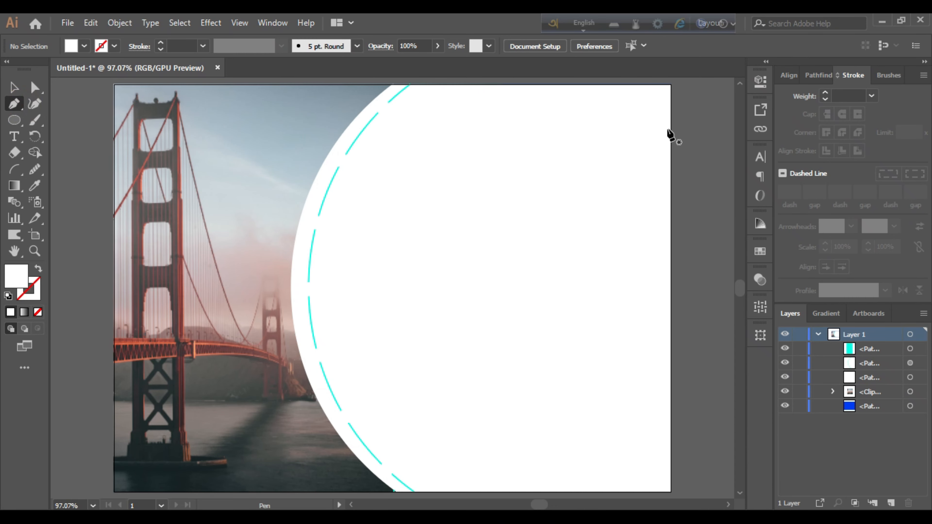
{"action": "left_click", "coordinate": [358, 114]}
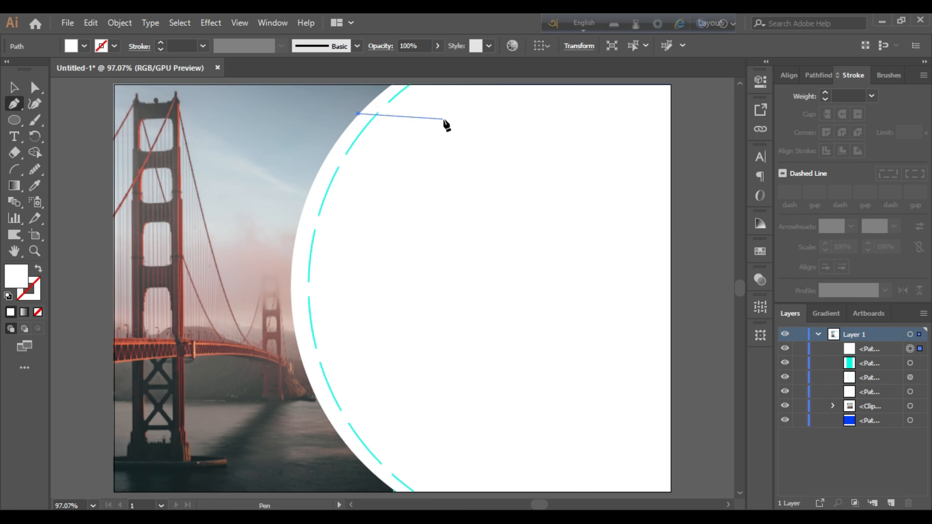
{"action": "left_click", "coordinate": [496, 113]}
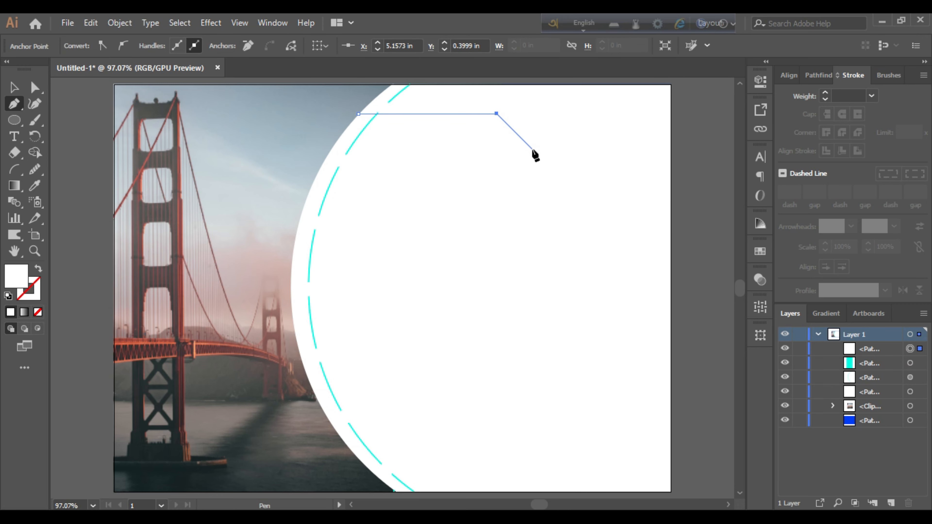
{"action": "left_click", "coordinate": [459, 151]}
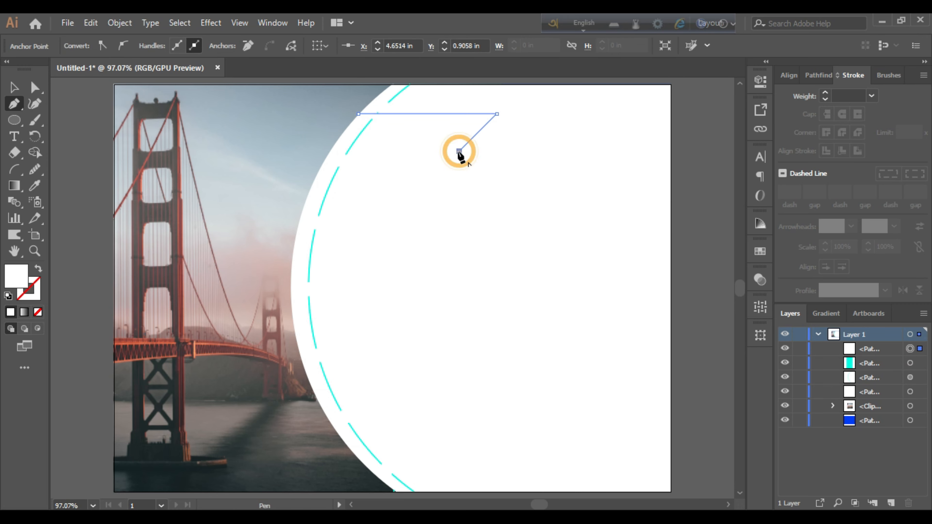
{"action": "left_click", "coordinate": [331, 151]}
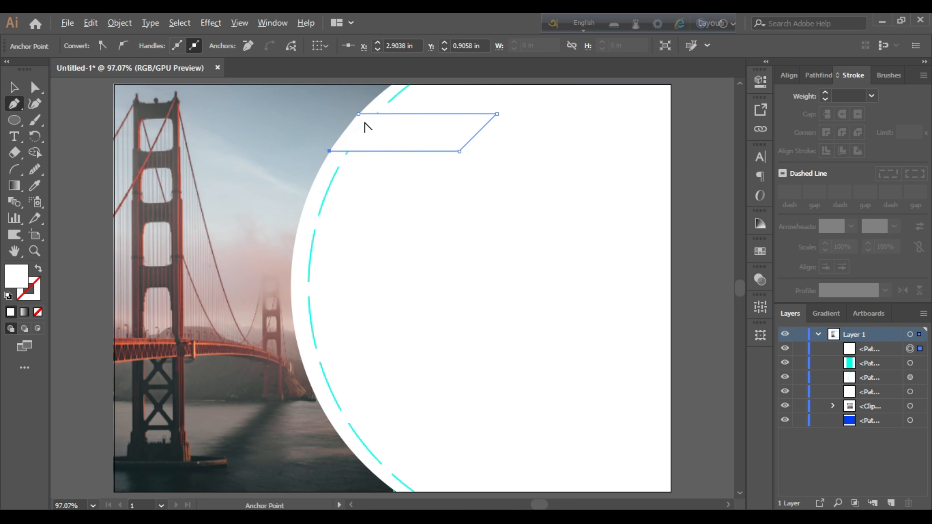
{"action": "scroll", "coordinate": [367, 125], "scroll_direction": "up", "scroll_amount": 5}
{"action": "scroll", "coordinate": [235, 180], "scroll_direction": "up", "scroll_amount": 2}
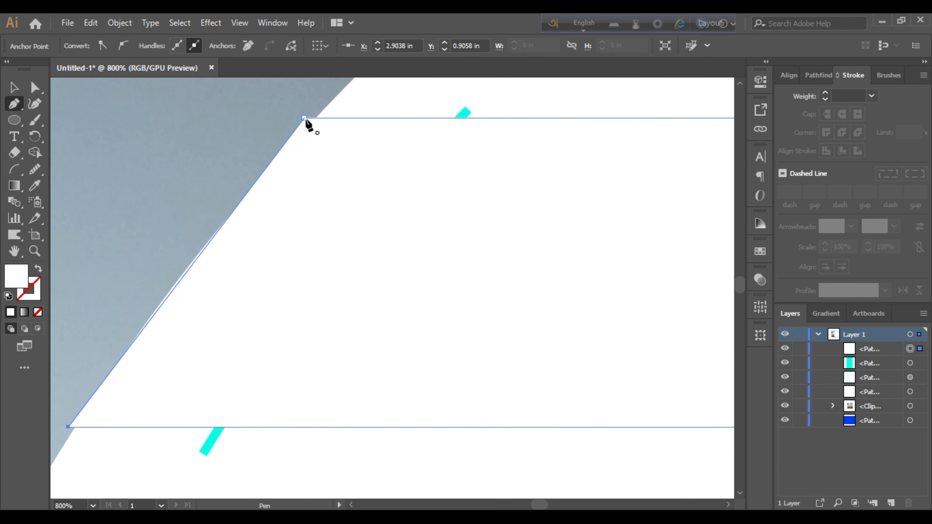
{"action": "left_click_drag", "start_coordinate": [304, 118], "coordinate": [321, 109]}
{"action": "key", "text": "v"}
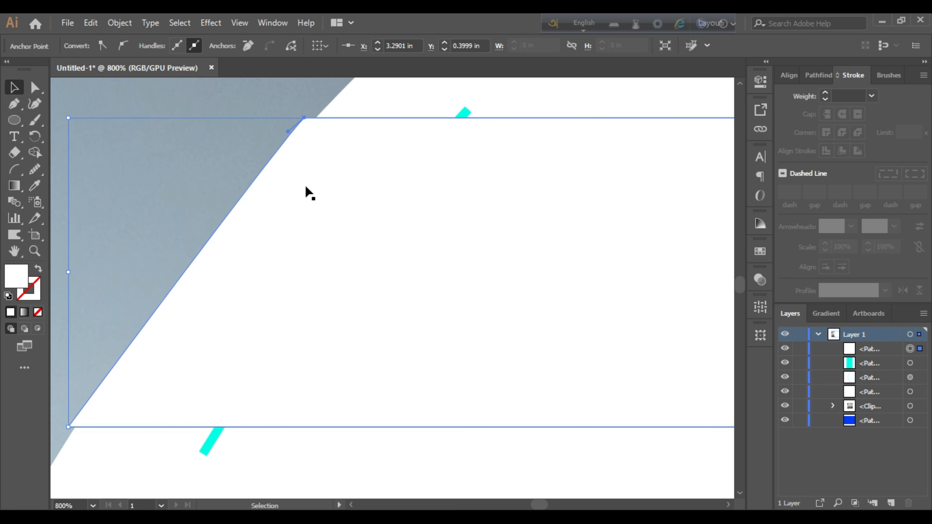
Step: Move the banner shape slightly to the right and fill it with a medium grey
{"action": "left_click_drag", "start_coordinate": [426, 167], "coordinate": [437, 189]}
{"action": "double_click", "coordinate": [22, 280]}
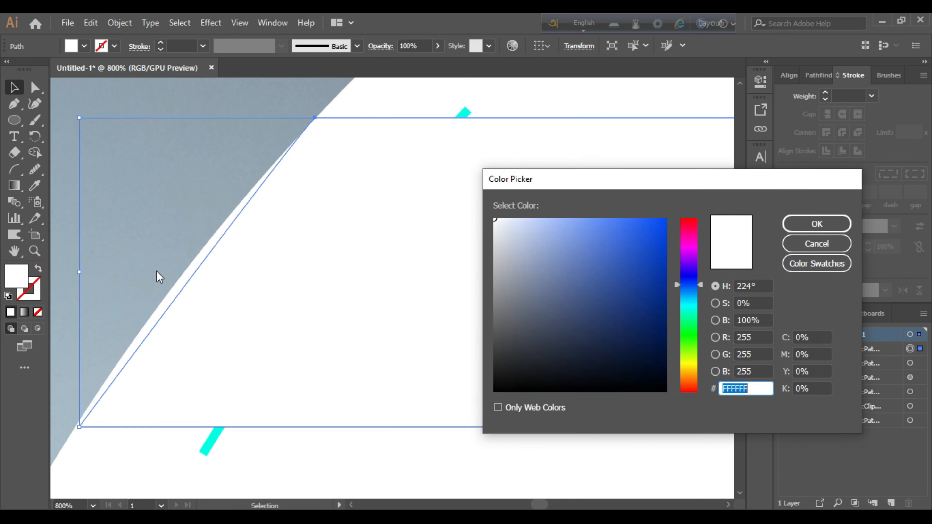
{"action": "left_click", "coordinate": [510, 273]}
{"action": "left_click", "coordinate": [815, 222]}
Step: Nudge the grey banner and move its lower-left anchor point onto the white shape's curved edge
{"action": "left_click_drag", "start_coordinate": [352, 223], "coordinate": [355, 221]}
{"action": "left_click", "coordinate": [34, 86]}
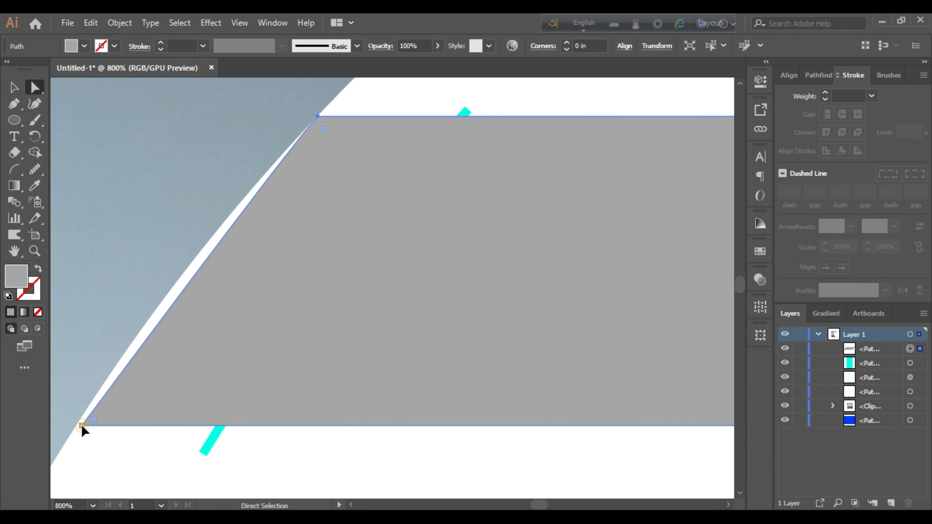
{"action": "left_click_drag", "start_coordinate": [81, 426], "coordinate": [76, 425]}
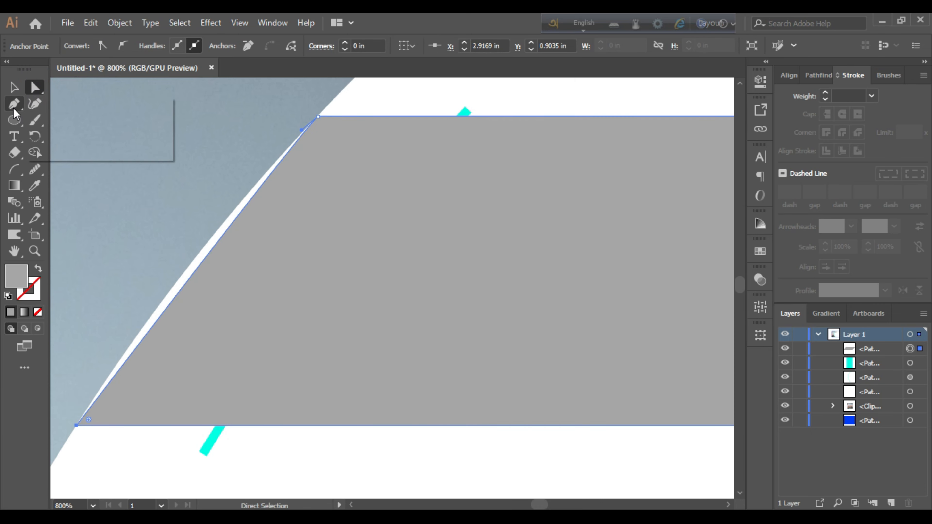
{"action": "left_click_drag", "start_coordinate": [13, 109], "coordinate": [44, 148]}
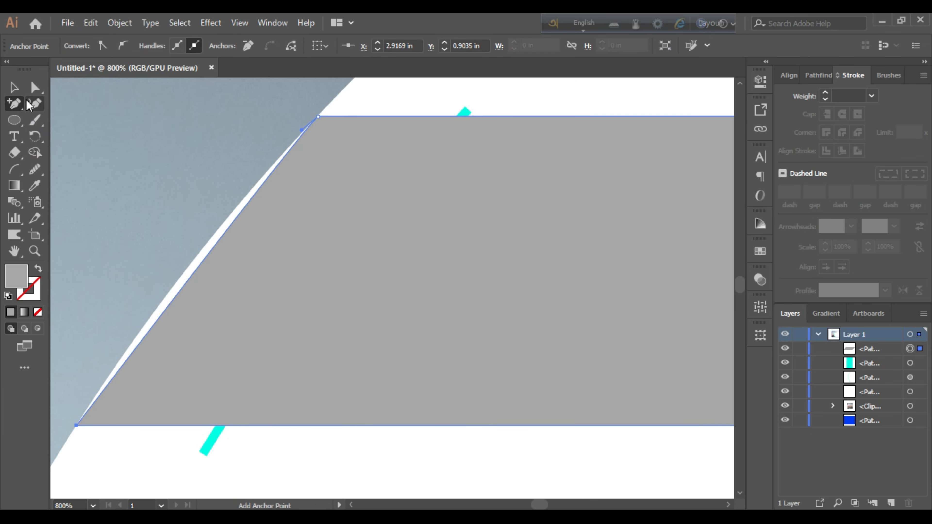
{"action": "key", "text": "a"}
{"action": "left_click_drag", "start_coordinate": [13, 103], "coordinate": [55, 100]}
{"action": "left_click", "coordinate": [38, 88]}
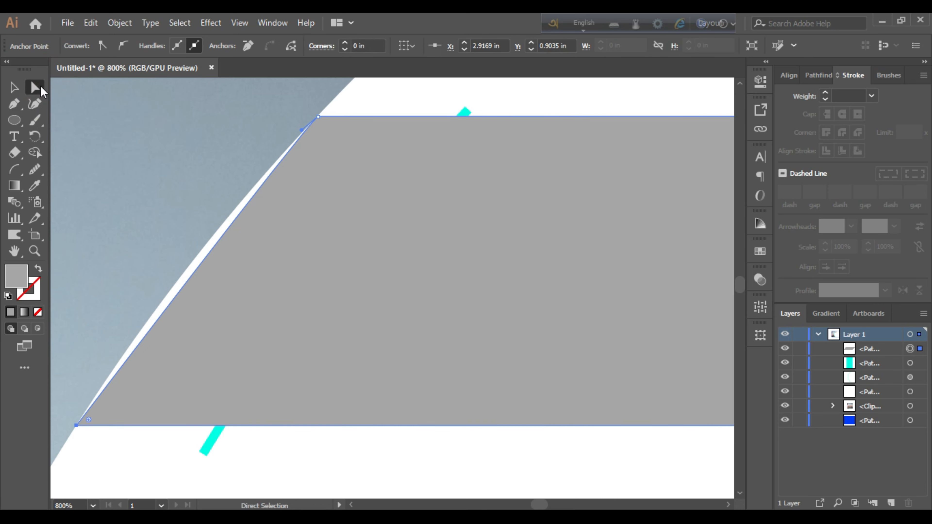
Step: Bend the grey banner's straight left edge outward with its two anchor handles to match the white shape's curve
{"action": "left_click", "coordinate": [76, 426]}
{"action": "left_click_drag", "start_coordinate": [299, 132], "coordinate": [292, 129]}
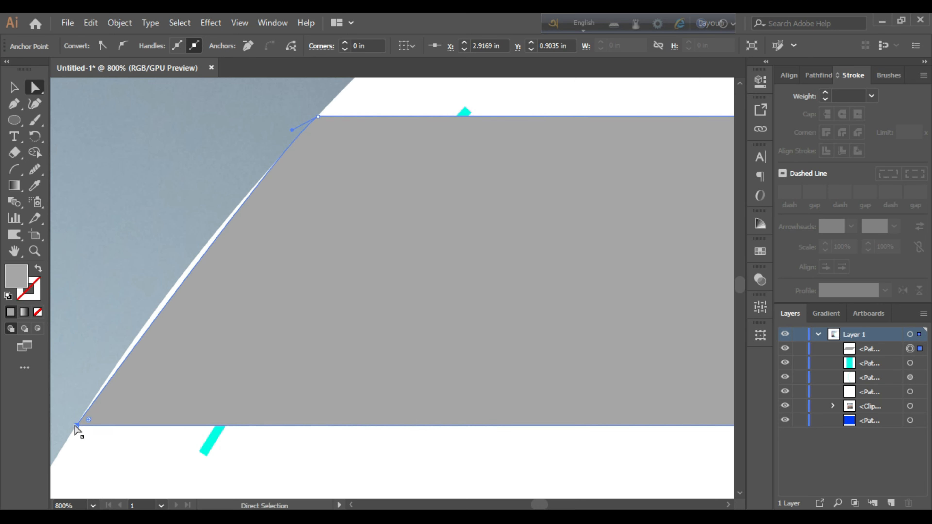
{"action": "left_click", "coordinate": [76, 426]}
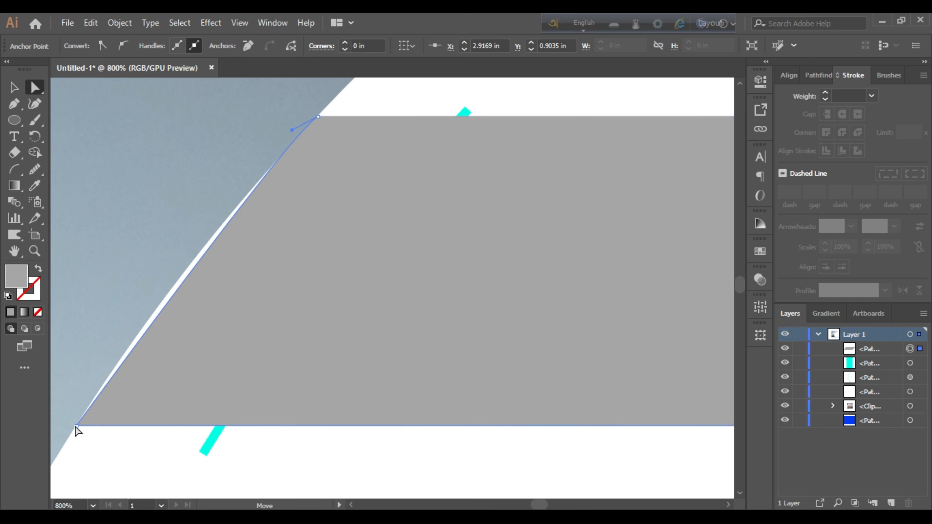
{"action": "left_click_drag", "start_coordinate": [137, 342], "coordinate": [132, 341]}
{"action": "left_click_drag", "start_coordinate": [254, 151], "coordinate": [260, 164]}
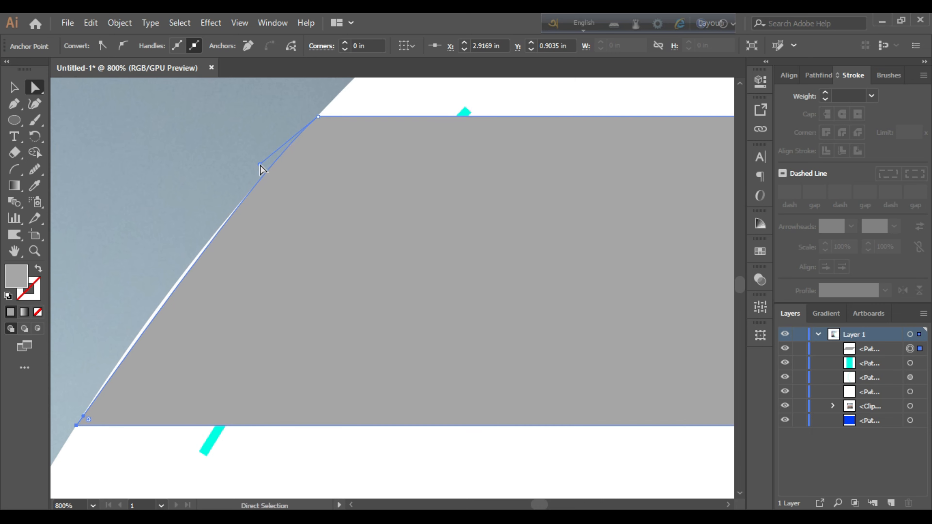
{"action": "left_click_drag", "start_coordinate": [85, 420], "coordinate": [84, 402]}
Step: Fine-tune the upper-left and lower-left handles so the banner's left edge lies exactly on the white shape's curve, and deselect it
{"action": "left_click", "coordinate": [259, 166]}
{"action": "left_click", "coordinate": [288, 215]}
{"action": "left_click", "coordinate": [317, 116]}
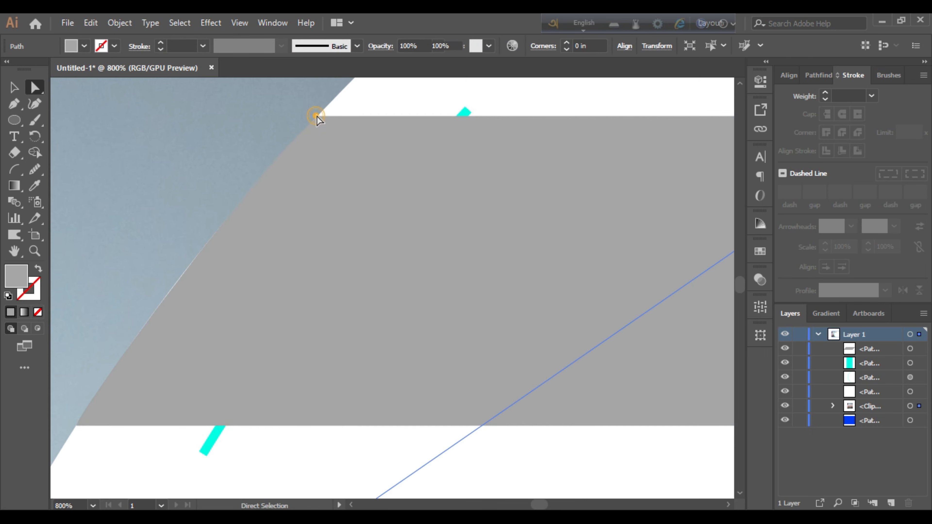
{"action": "left_click", "coordinate": [316, 117]}
{"action": "left_click", "coordinate": [262, 163]}
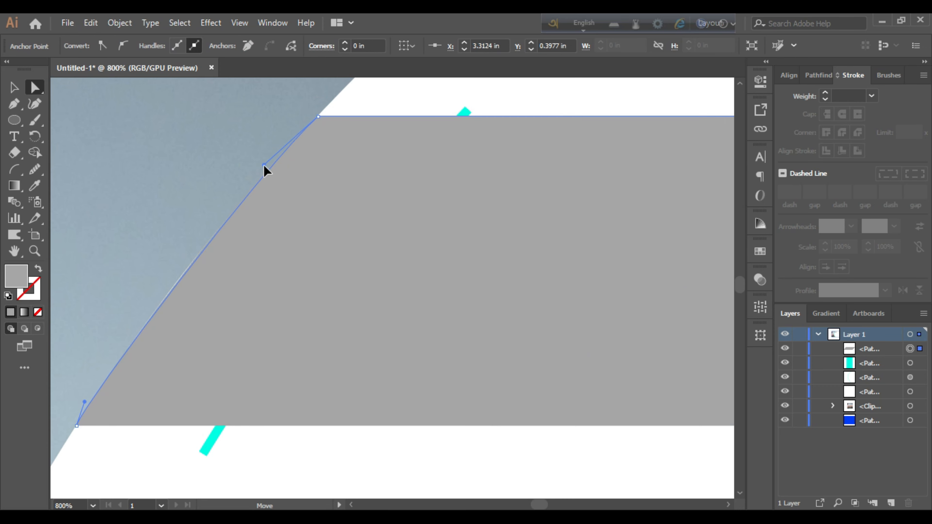
{"action": "left_click_drag", "start_coordinate": [266, 166], "coordinate": [262, 166]}
{"action": "left_click_drag", "start_coordinate": [84, 402], "coordinate": [81, 399]}
{"action": "left_click", "coordinate": [13, 87]}
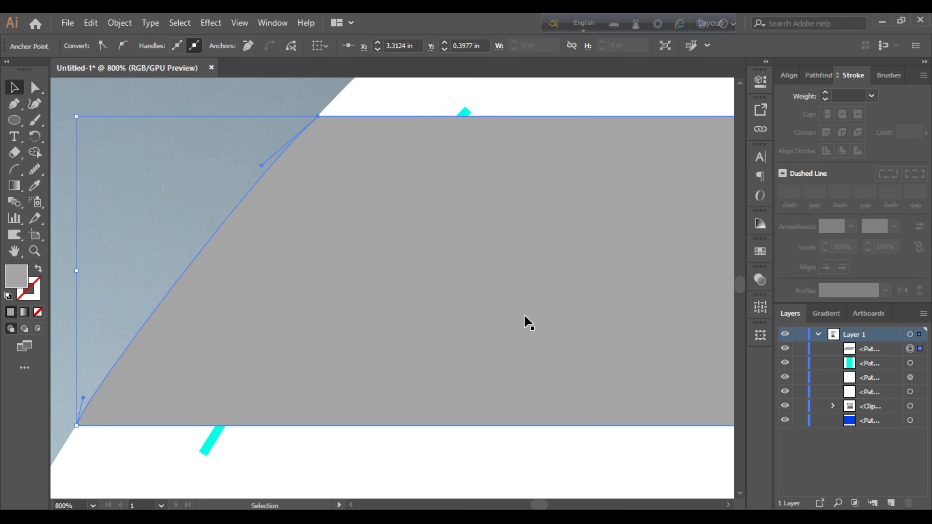
{"action": "key", "text": "ctrl+0"}
{"action": "left_click", "coordinate": [16, 88]}
{"action": "left_click", "coordinate": [83, 124]}
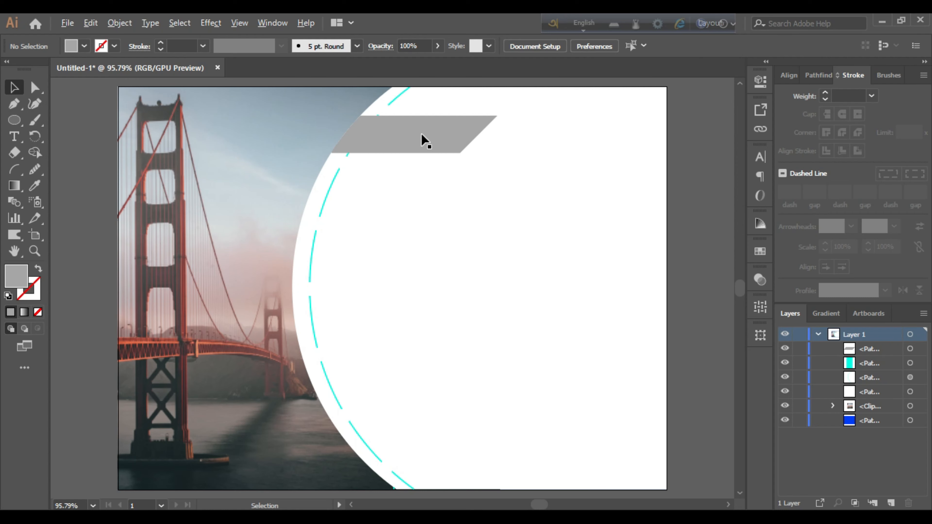
Step: Lengthen the banner's bottom edge by moving its lower-right anchor point horizontally to the right, just beyond the upper-right corner
{"action": "key", "text": "ctrl+1"}
{"action": "scroll", "coordinate": [395, 206], "scroll_direction": "up", "scroll_amount": 4}
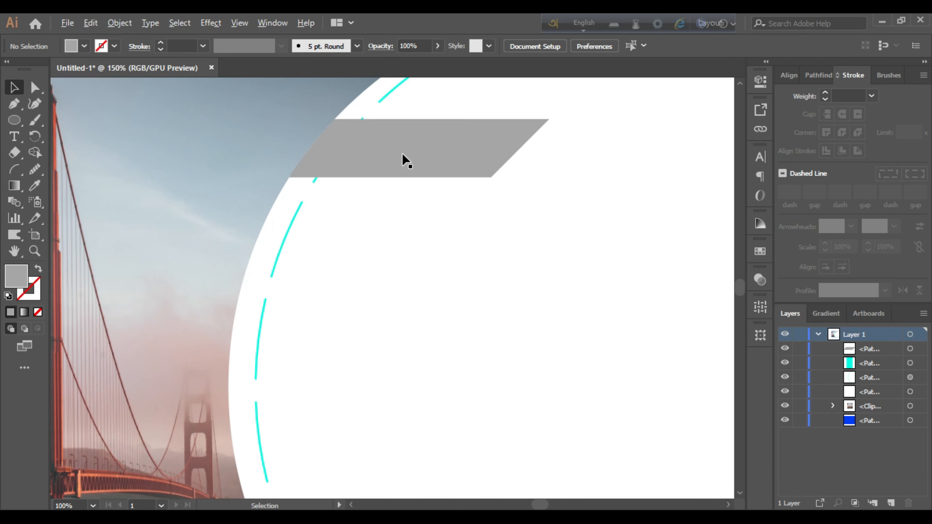
{"action": "left_click", "coordinate": [433, 179]}
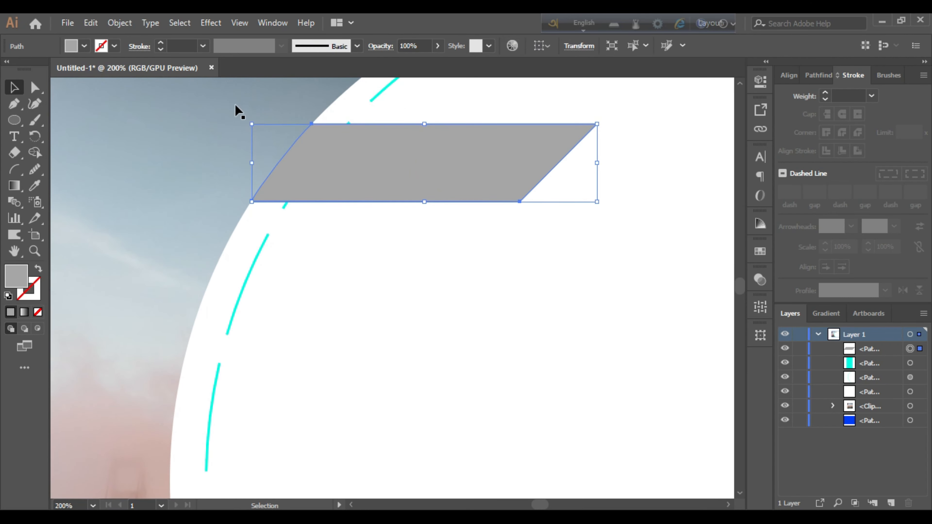
{"action": "left_click", "coordinate": [35, 88]}
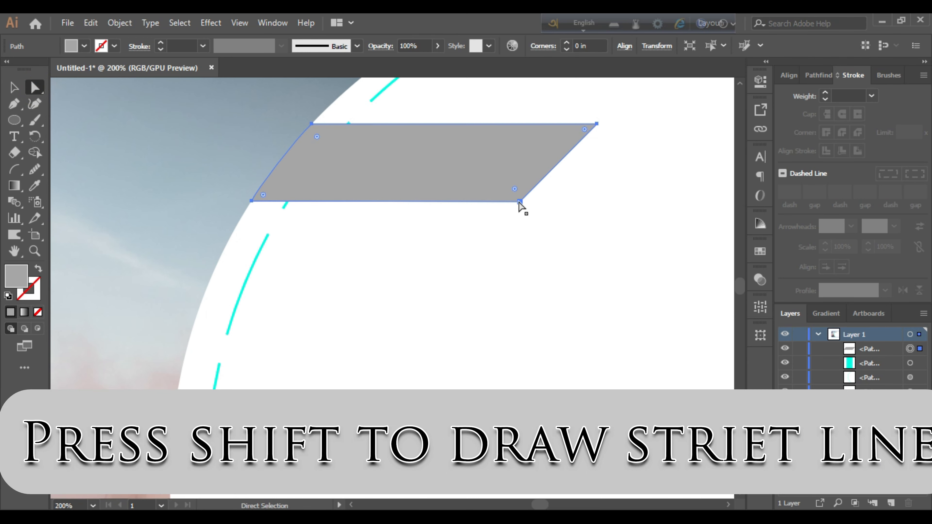
{"action": "left_click", "coordinate": [519, 202]}
{"action": "left_click", "coordinate": [521, 206]}
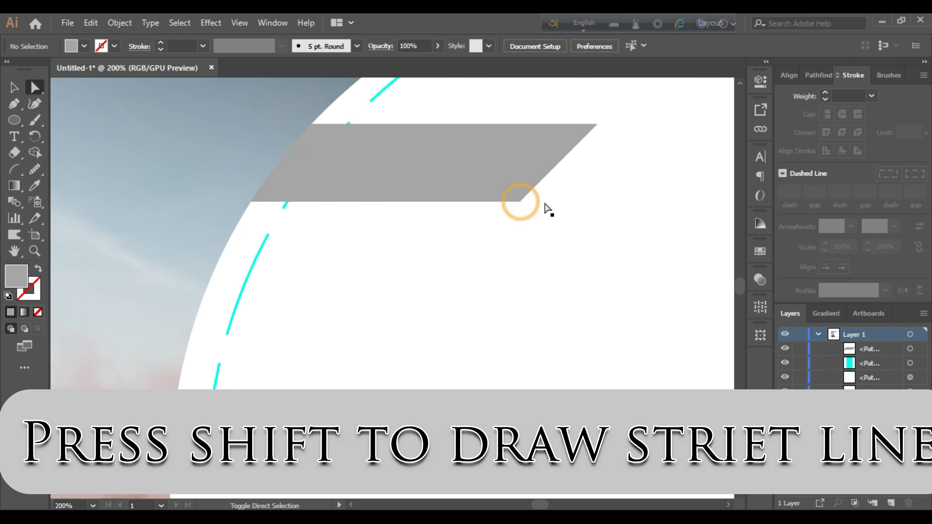
{"action": "left_click", "coordinate": [520, 202]}
{"action": "left_click_drag", "start_coordinate": [520, 202], "coordinate": [602, 202]}
Step: Move the banner's upper-right anchor point horizontally to about X 5.70 in, restoring the slanted right end, and deselect the artwork
{"action": "left_click", "coordinate": [598, 127]}
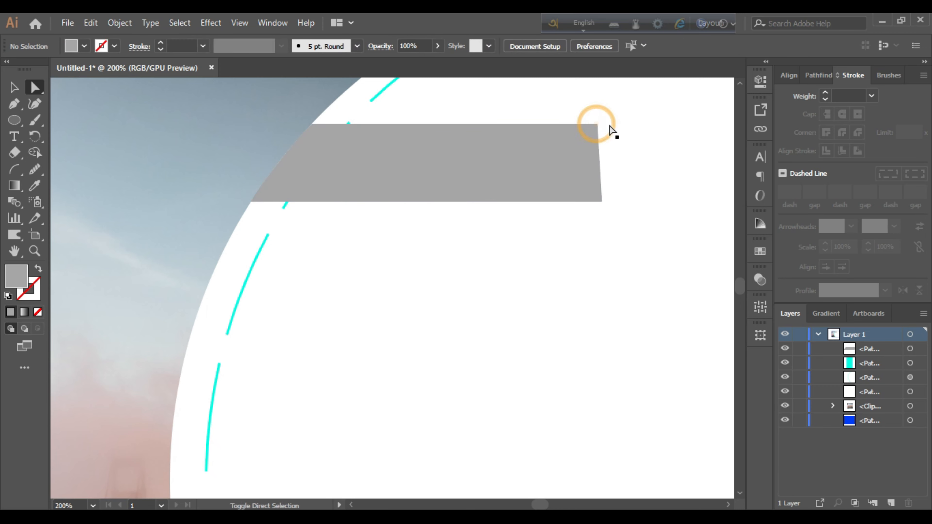
{"action": "left_click", "coordinate": [598, 125]}
{"action": "left_click_drag", "start_coordinate": [597, 124], "coordinate": [670, 127]}
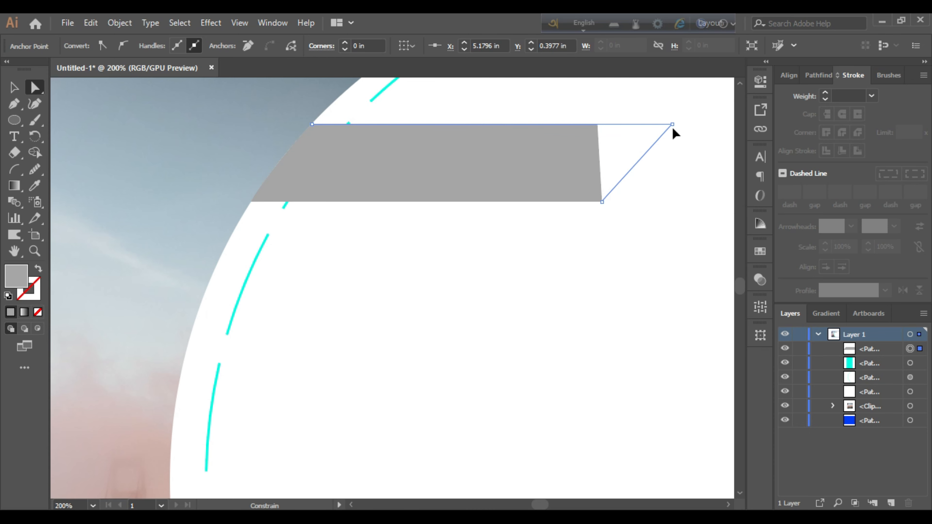
{"action": "left_click_drag", "start_coordinate": [676, 129], "coordinate": [677, 129]}
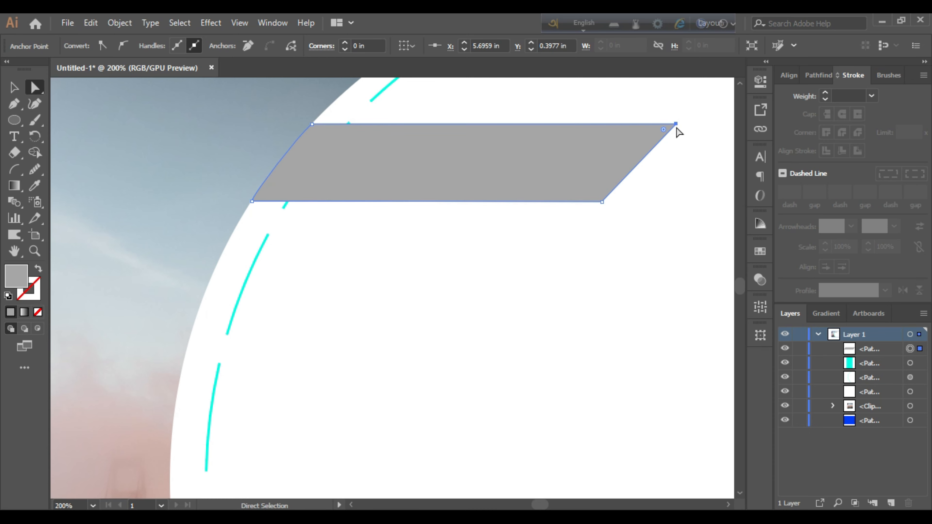
{"action": "left_click", "coordinate": [14, 87]}
{"action": "left_click", "coordinate": [505, 296]}
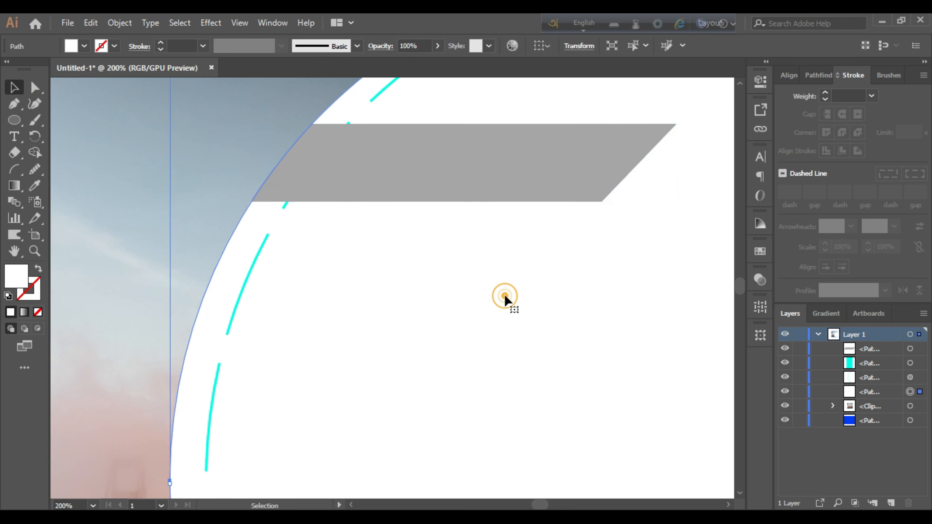
{"action": "key", "text": "ctrl+0"}
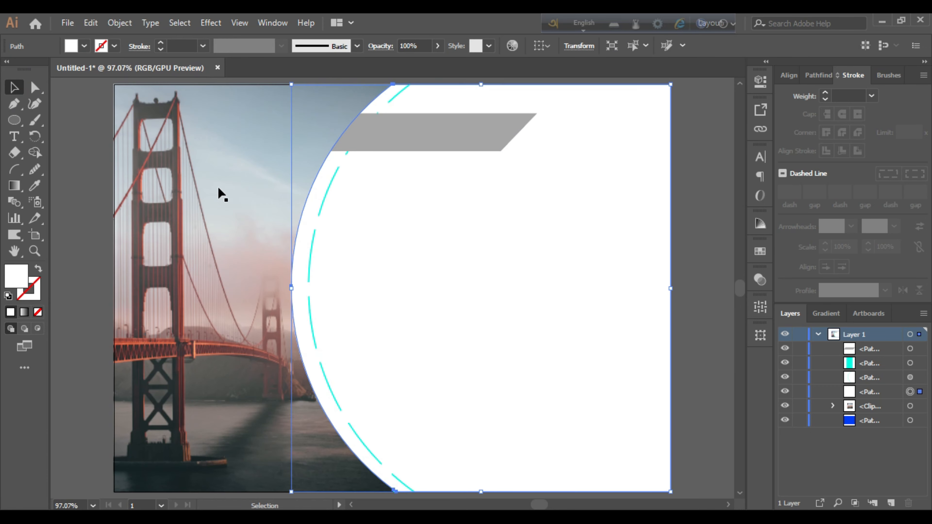
{"action": "left_click", "coordinate": [75, 151]}
{"action": "scroll", "coordinate": [575, 181], "scroll_direction": "down", "scroll_amount": 1}
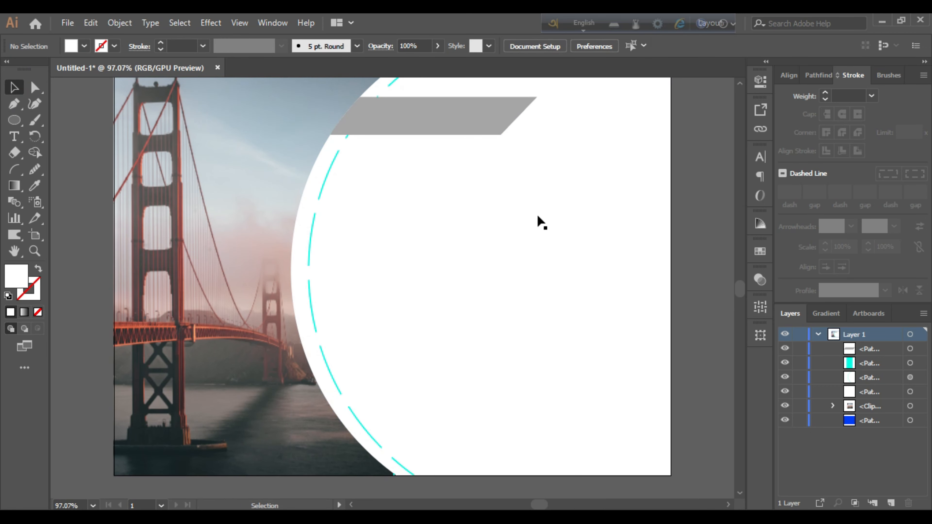
Step: Fill the banner with bright blue, hex 2C68FF
{"action": "left_click", "coordinate": [408, 115]}
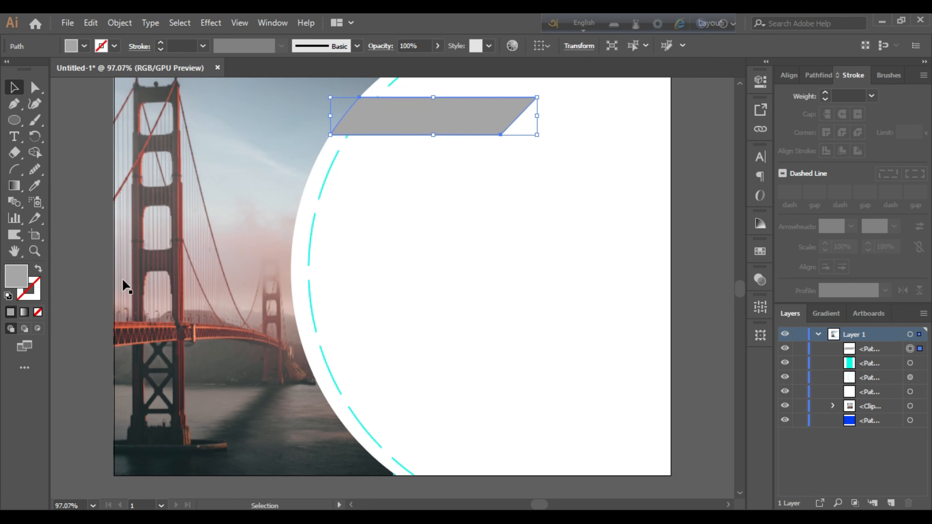
{"action": "double_click", "coordinate": [20, 282]}
{"action": "left_click", "coordinate": [635, 244]}
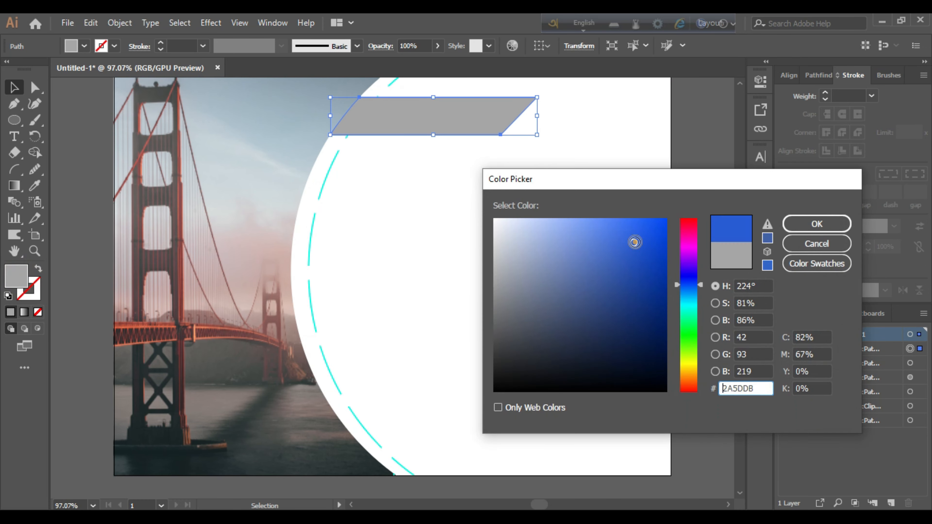
{"action": "left_click", "coordinate": [625, 220]}
{"action": "left_click", "coordinate": [625, 219]}
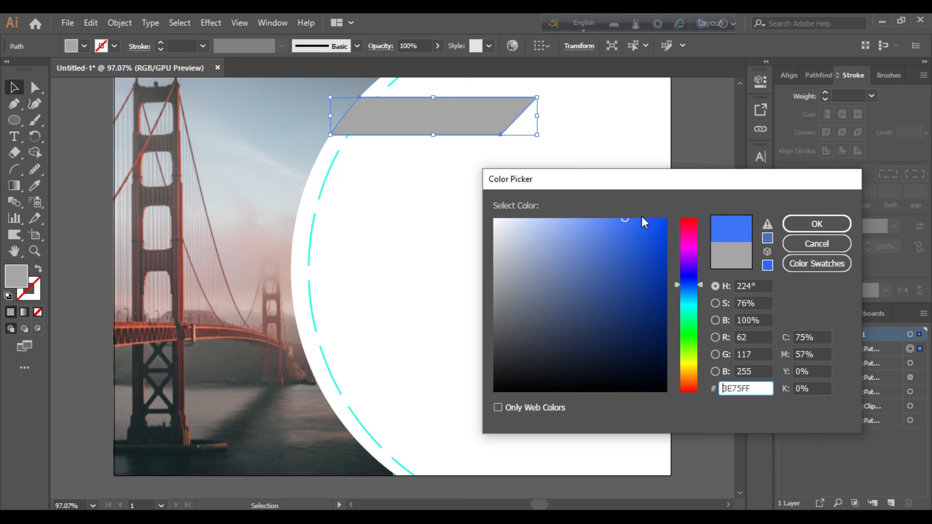
{"action": "left_click_drag", "start_coordinate": [628, 220], "coordinate": [637, 220]}
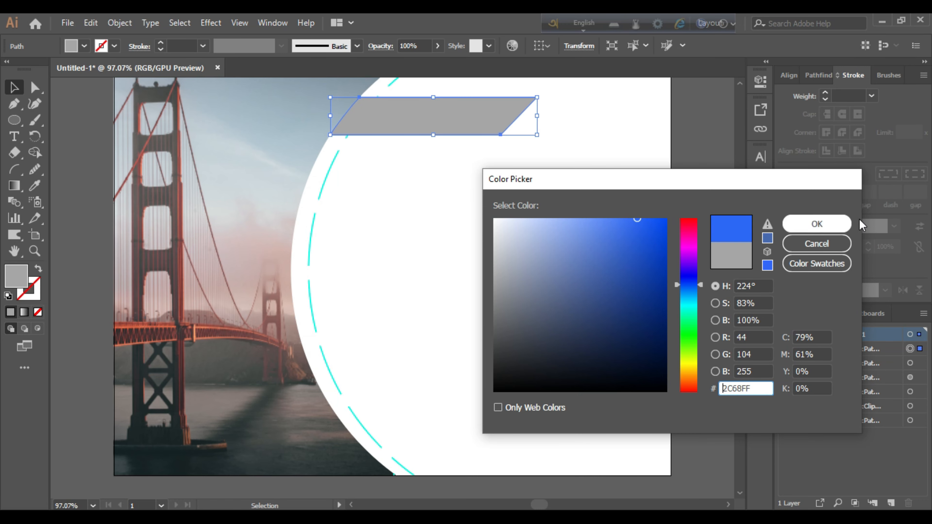
{"action": "left_click", "coordinate": [817, 224]}
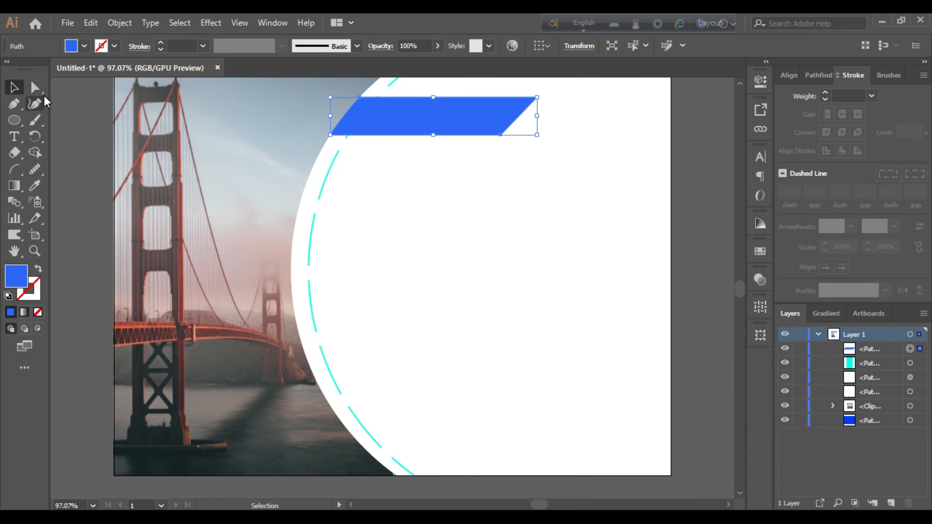
Step: Add the point text "March" on the blue banner
{"action": "left_click", "coordinate": [35, 104]}
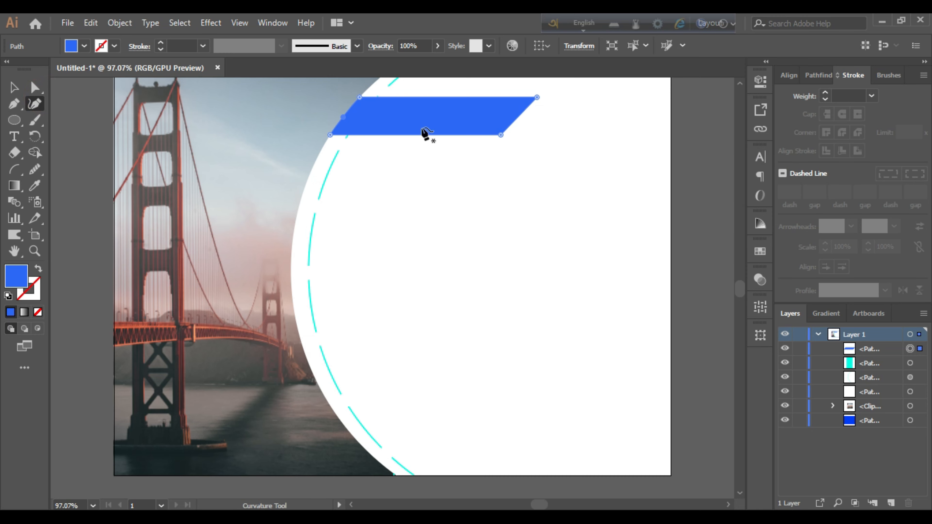
{"action": "left_click", "coordinate": [14, 87]}
{"action": "left_click", "coordinate": [60, 115]}
{"action": "left_click", "coordinate": [14, 136]}
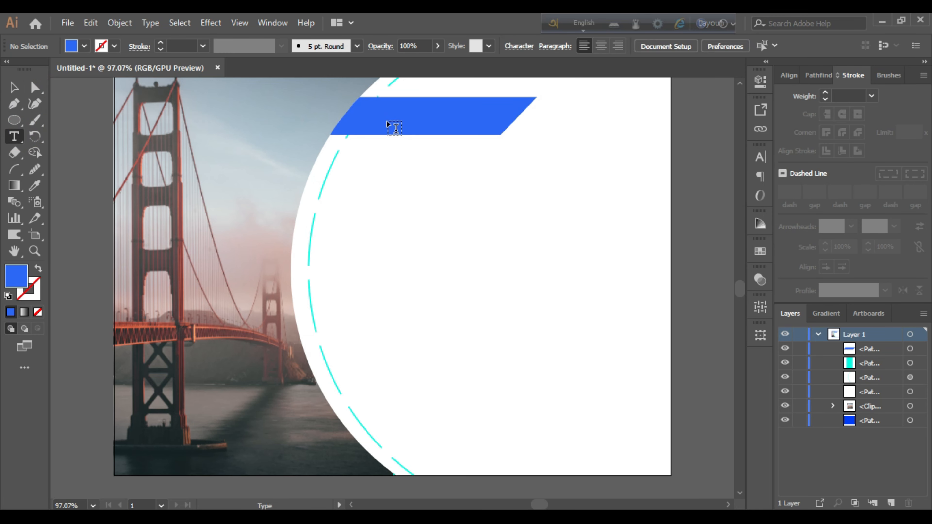
{"action": "left_click", "coordinate": [383, 111]}
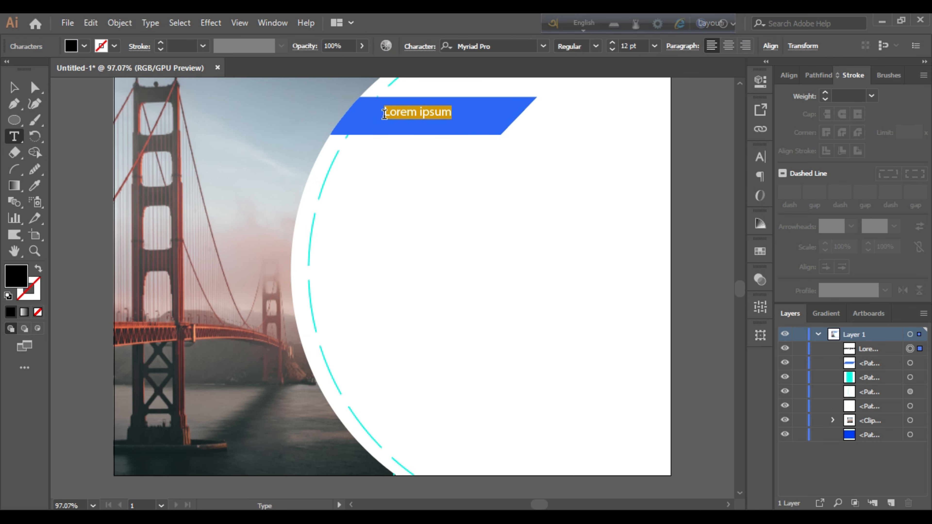
{"action": "type", "text": "March"}
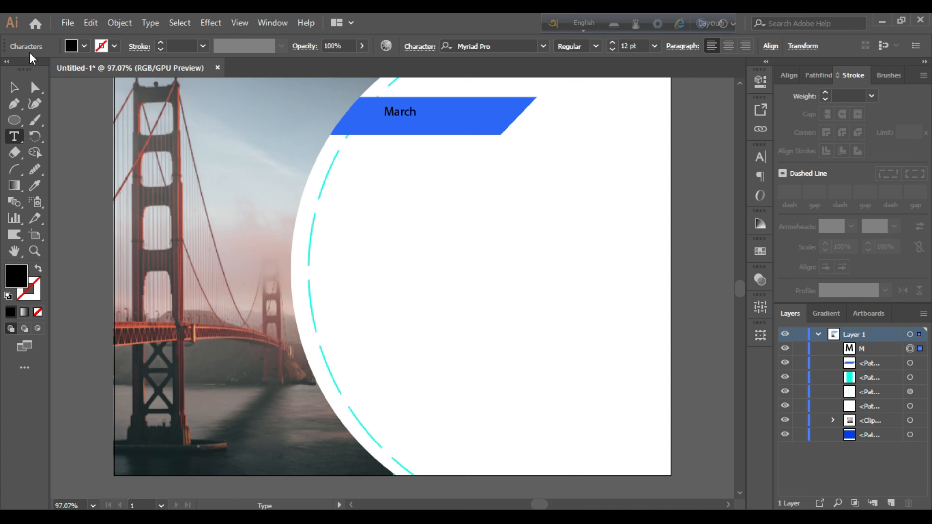
{"action": "left_click", "coordinate": [14, 87]}
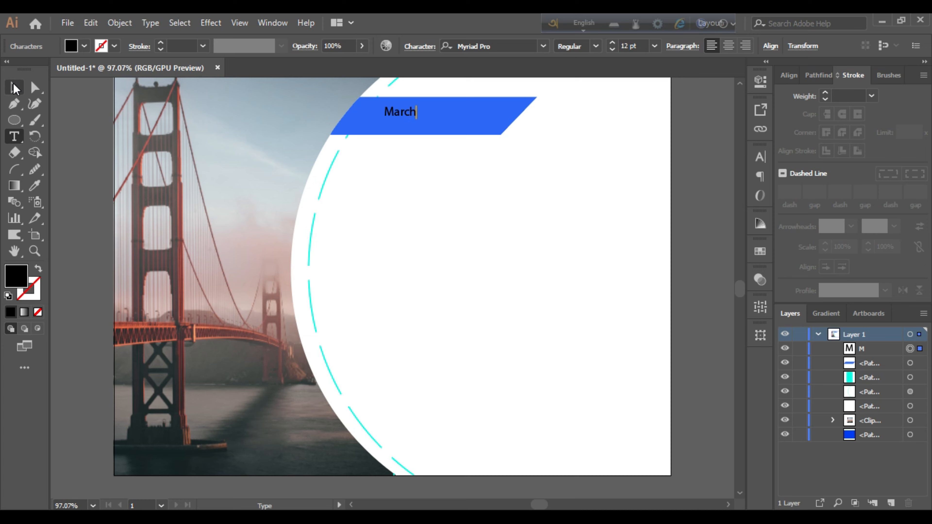
Step: Set the March text's font to Acumin Variable Concept
{"action": "left_click", "coordinate": [543, 46]}
{"action": "key", "text": "Down"}
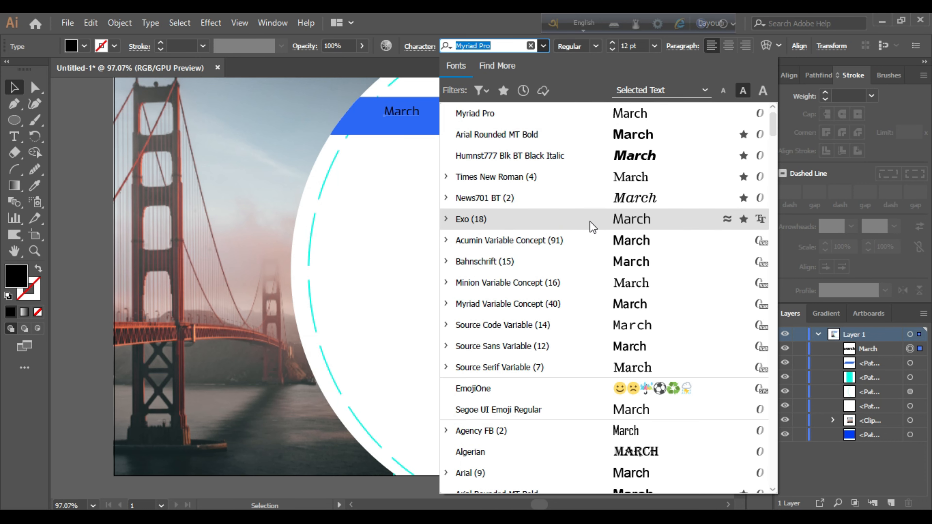
{"action": "left_click", "coordinate": [600, 246]}
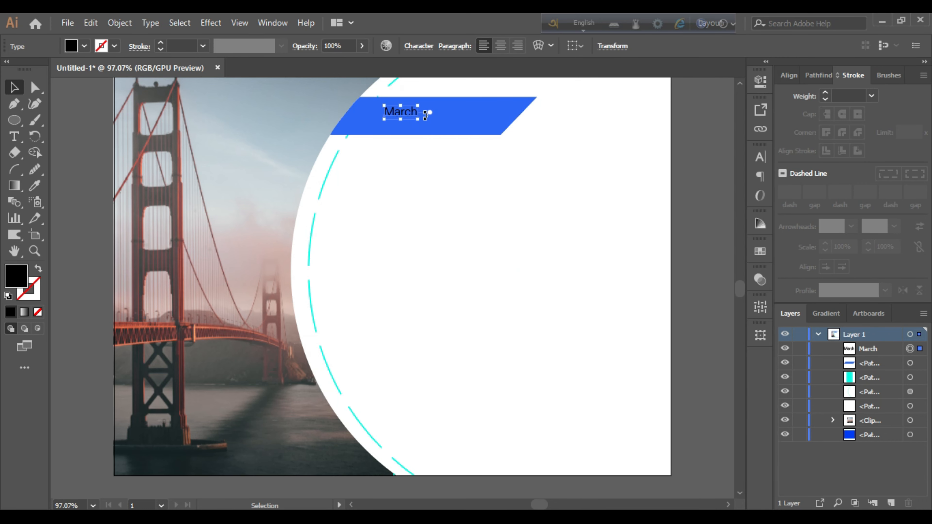
Step: Enlarge the March text to about 34.5 pt and centre it within the blue banner
{"action": "left_click_drag", "start_coordinate": [418, 119], "coordinate": [509, 157]}
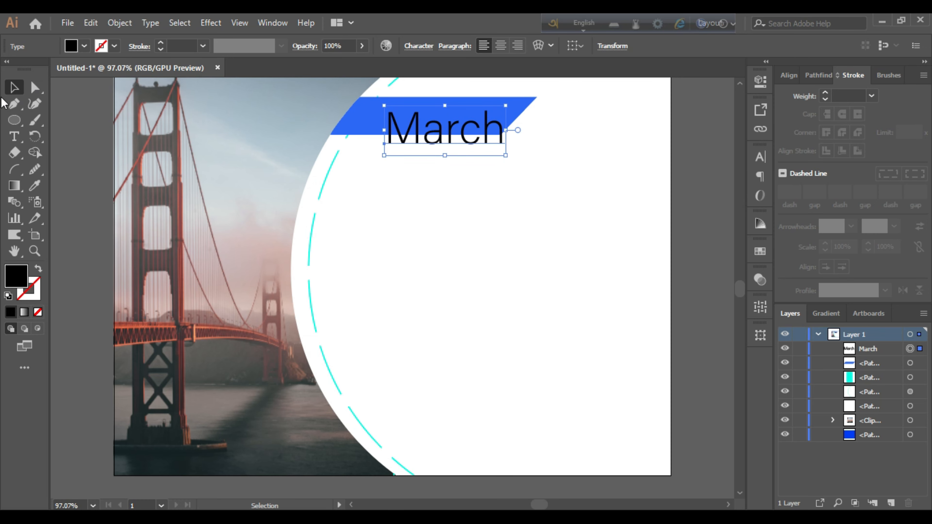
{"action": "left_click_drag", "start_coordinate": [448, 142], "coordinate": [429, 125]}
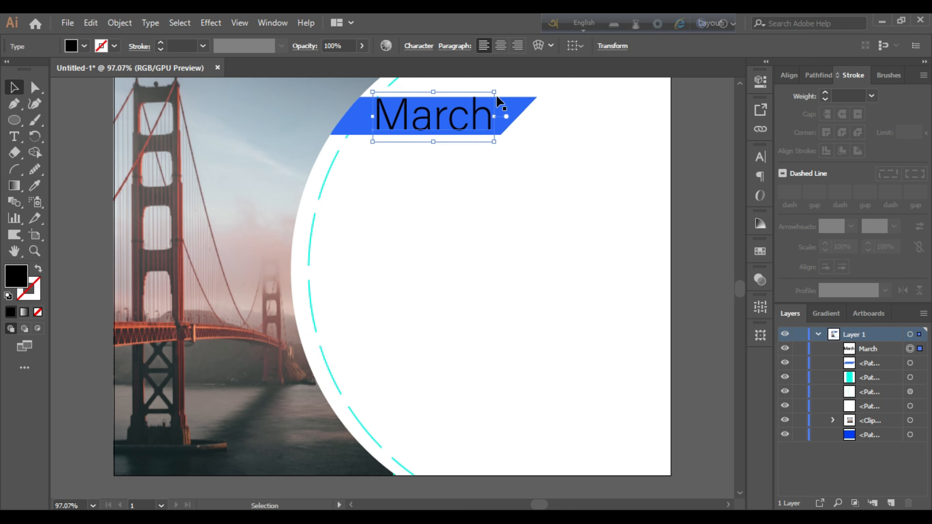
{"action": "left_click_drag", "start_coordinate": [494, 92], "coordinate": [490, 99]}
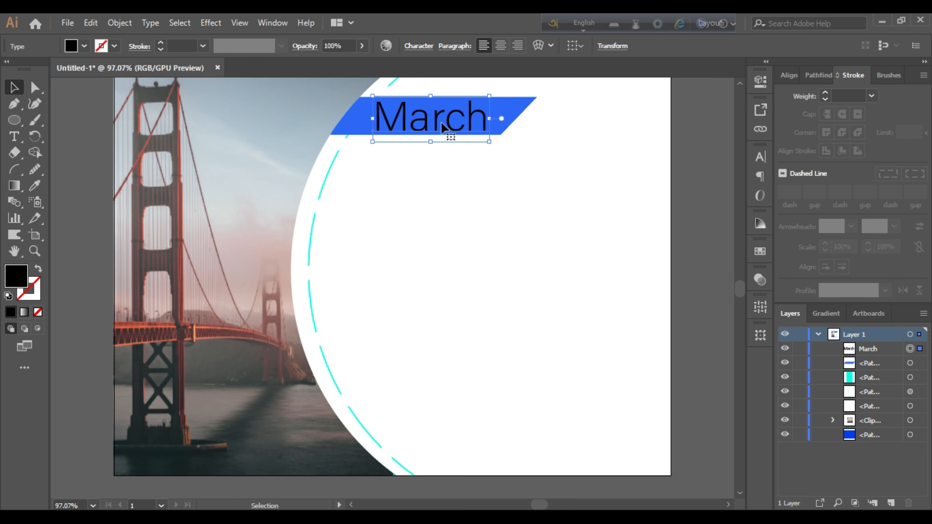
{"action": "left_click_drag", "start_coordinate": [442, 132], "coordinate": [443, 120]}
{"action": "left_click_drag", "start_coordinate": [491, 94], "coordinate": [484, 99]}
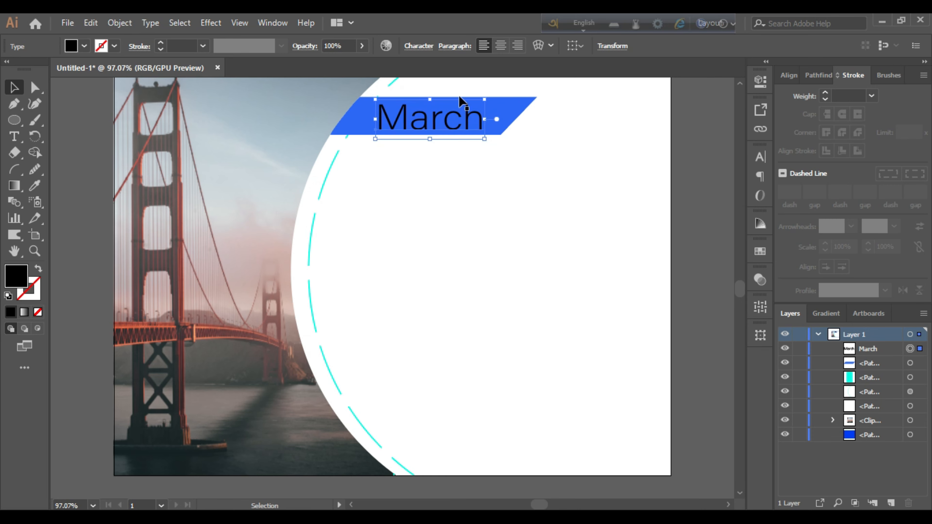
{"action": "left_click_drag", "start_coordinate": [428, 124], "coordinate": [427, 121]}
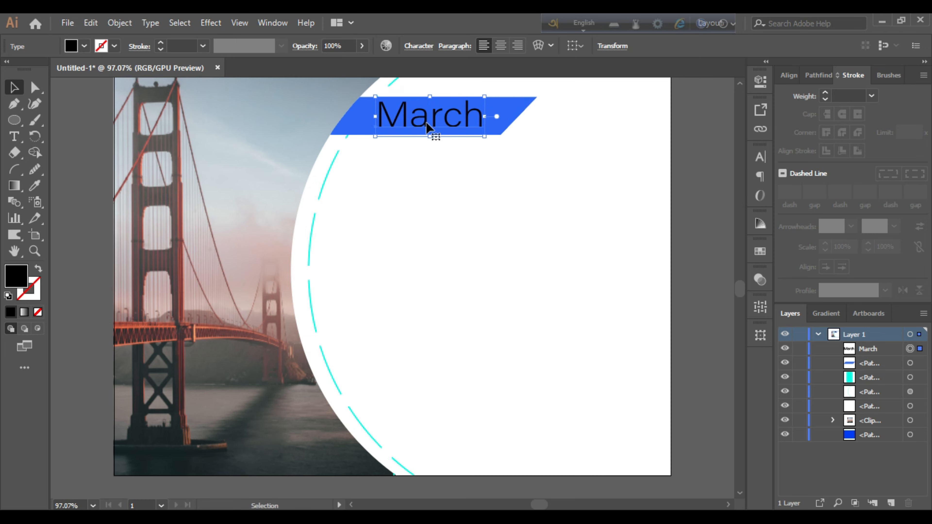
Step: Set the March text's font to Comic Sans MS in the Bold style
{"action": "left_click", "coordinate": [425, 49]}
{"action": "left_click", "coordinate": [418, 47]}
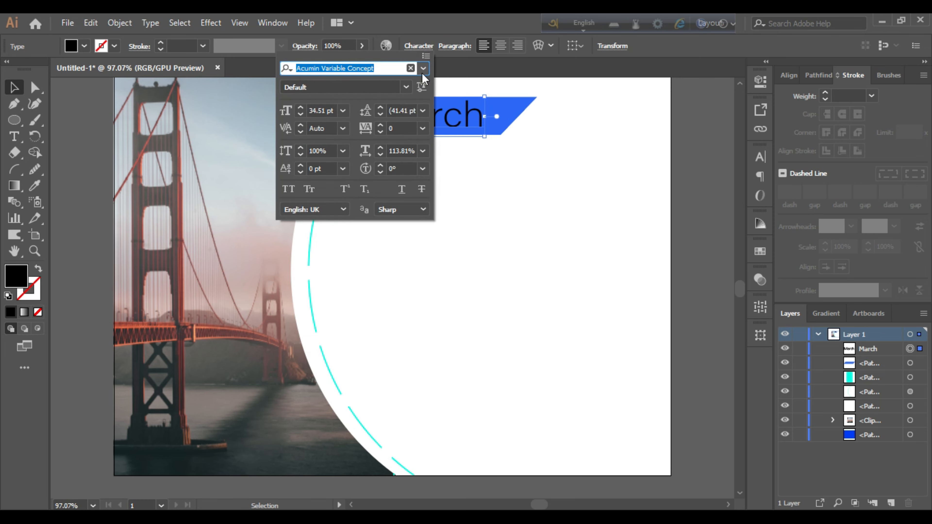
{"action": "left_click", "coordinate": [423, 70]}
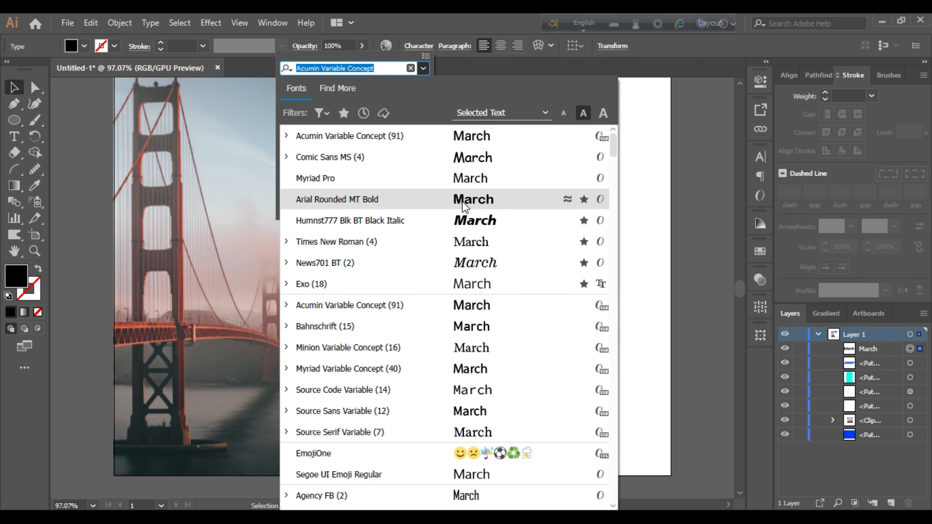
{"action": "left_click", "coordinate": [470, 156]}
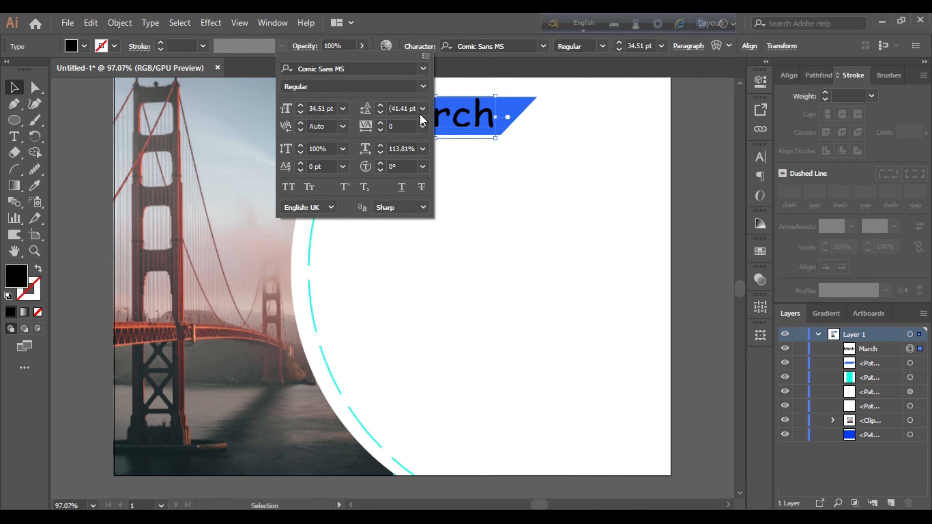
{"action": "left_click", "coordinate": [423, 88]}
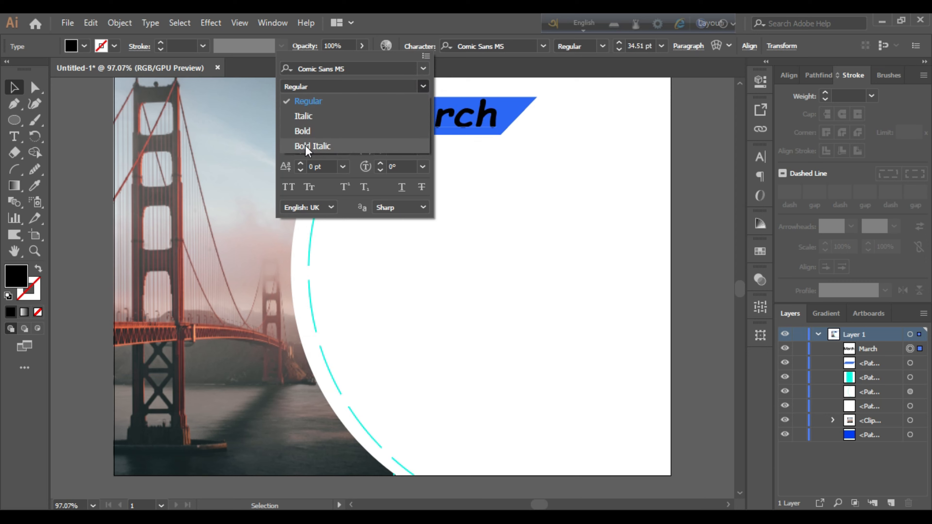
{"action": "left_click", "coordinate": [305, 129]}
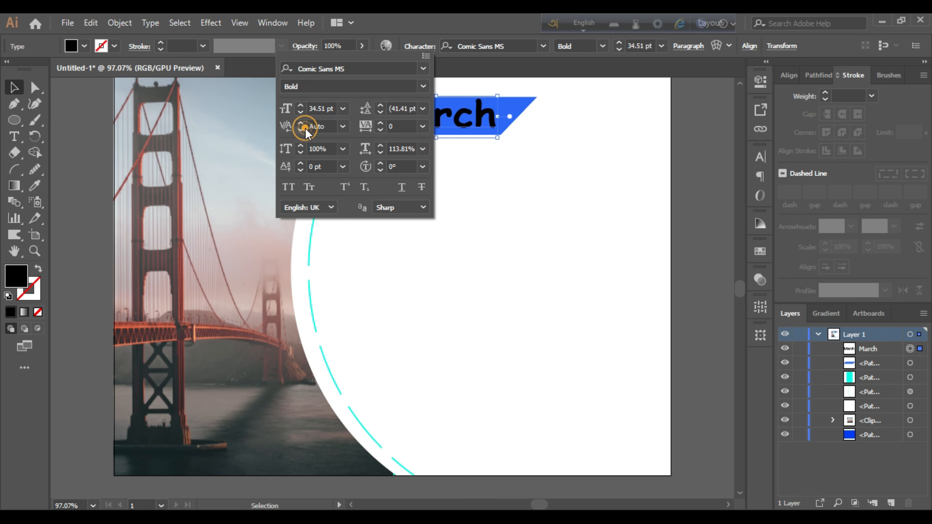
{"action": "left_click", "coordinate": [423, 69]}
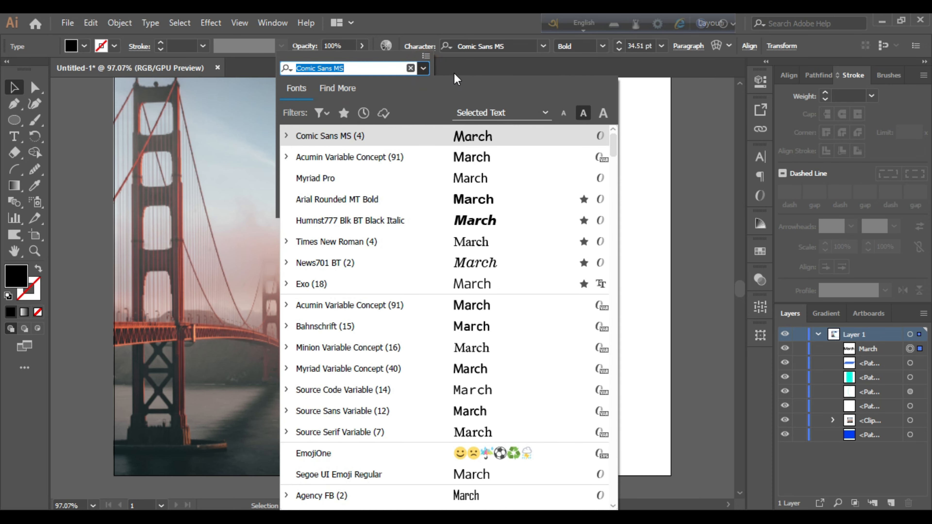
{"action": "left_click", "coordinate": [422, 69]}
{"action": "left_click", "coordinate": [449, 68]}
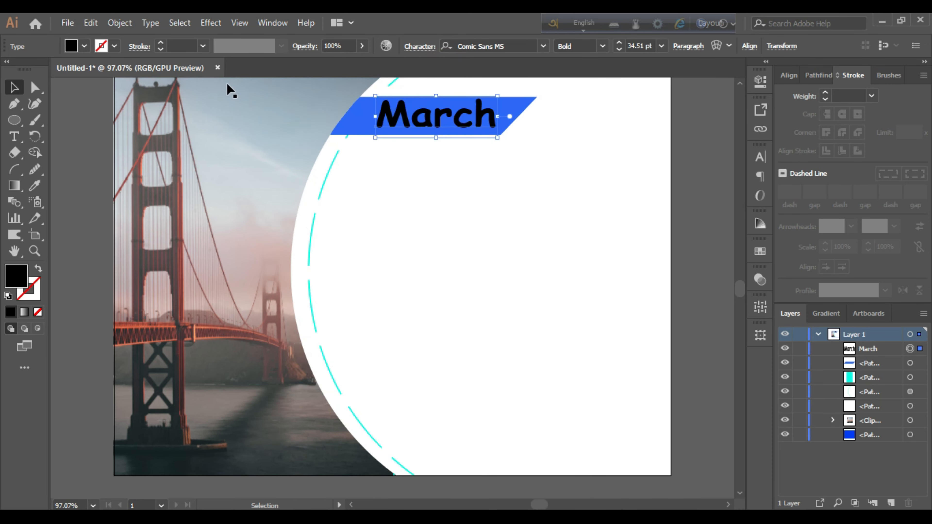
Step: Fill the March text with white, hex FFFFFF, and recentre it within the blue banner
{"action": "double_click", "coordinate": [13, 276]}
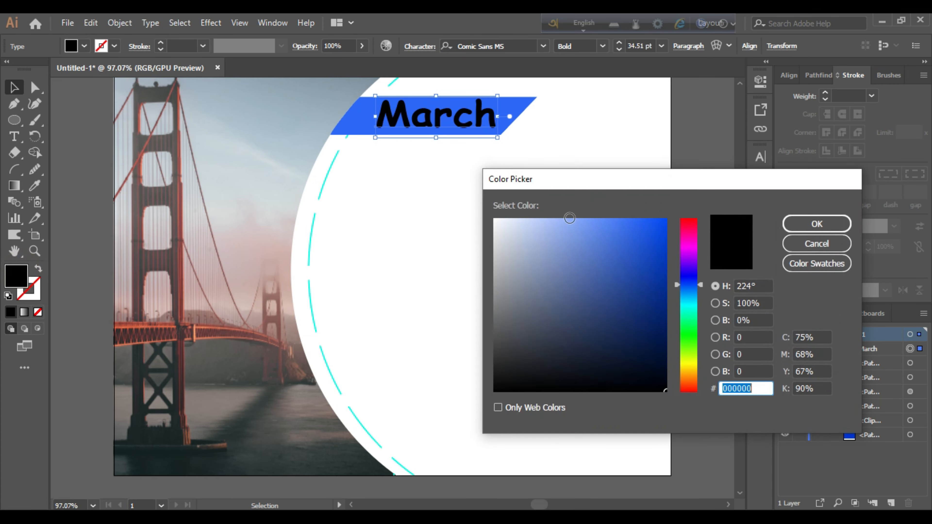
{"action": "left_click_drag", "start_coordinate": [505, 221], "coordinate": [481, 213]}
{"action": "left_click", "coordinate": [792, 224]}
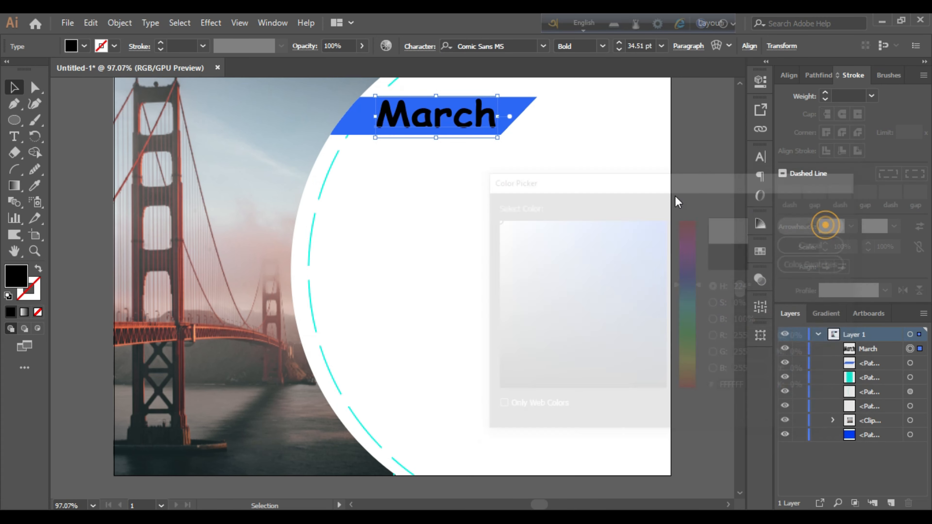
{"action": "left_click_drag", "start_coordinate": [438, 121], "coordinate": [431, 123]}
{"action": "left_click", "coordinate": [686, 130]}
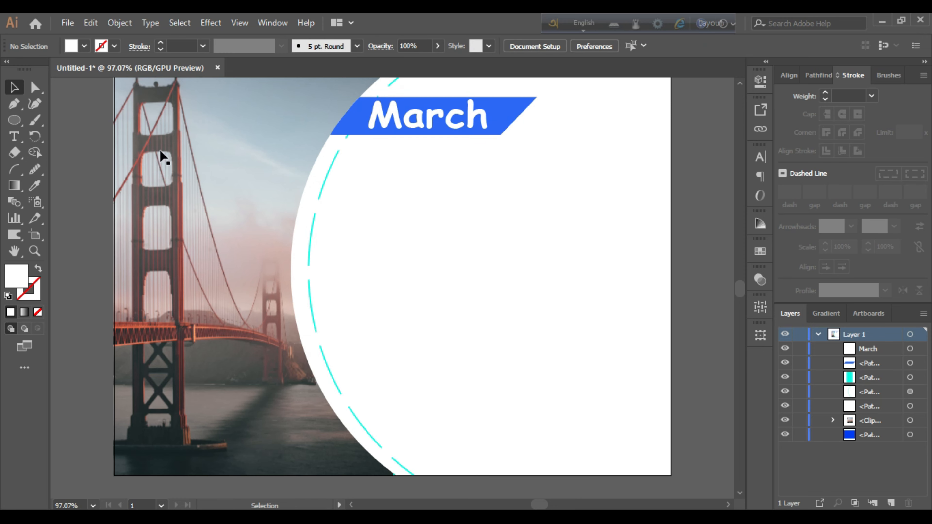
Step: Add an area text about 2.62 by 1.89 in below the banner, listing SAT, SUN, MON, TUE, WED, THU and FRI on separate lines
{"action": "left_click", "coordinate": [13, 137]}
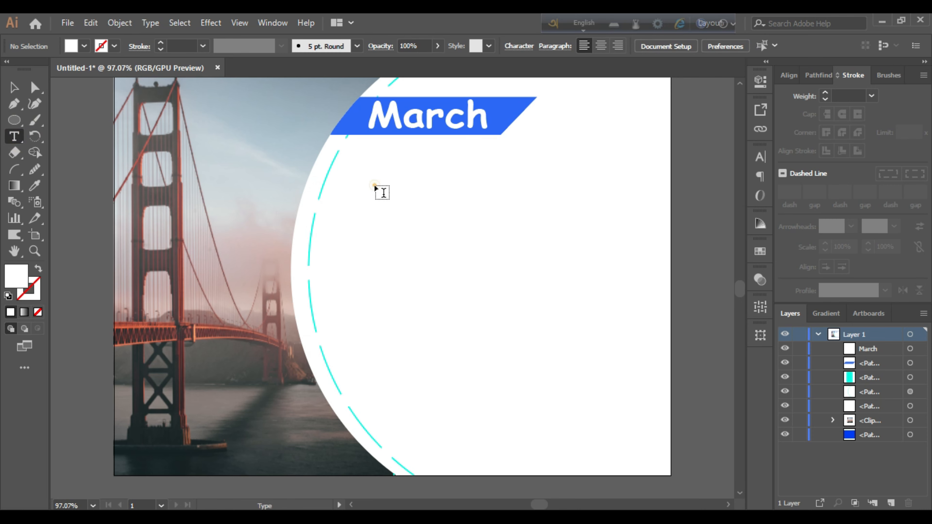
{"action": "left_click_drag", "start_coordinate": [374, 185], "coordinate": [570, 326]}
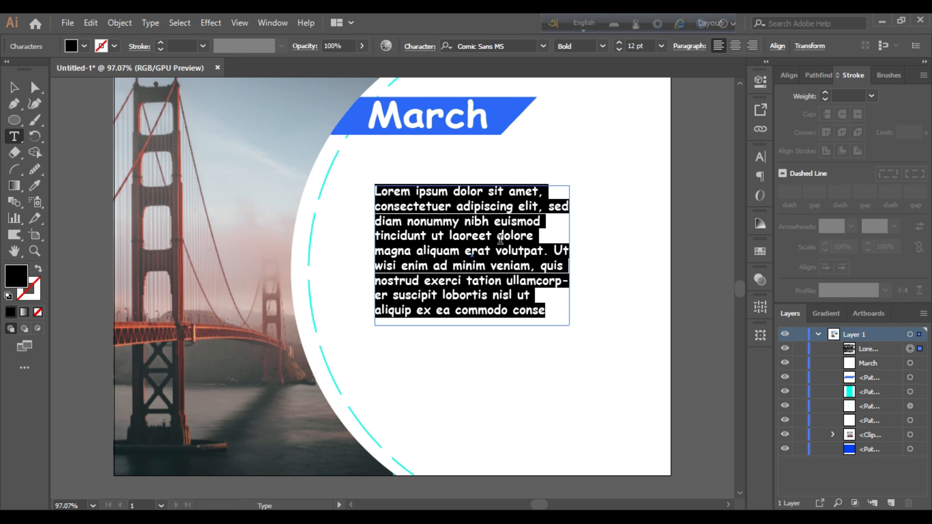
{"action": "type", "text": "SAT"}
{"action": "key", "text": "Return"}
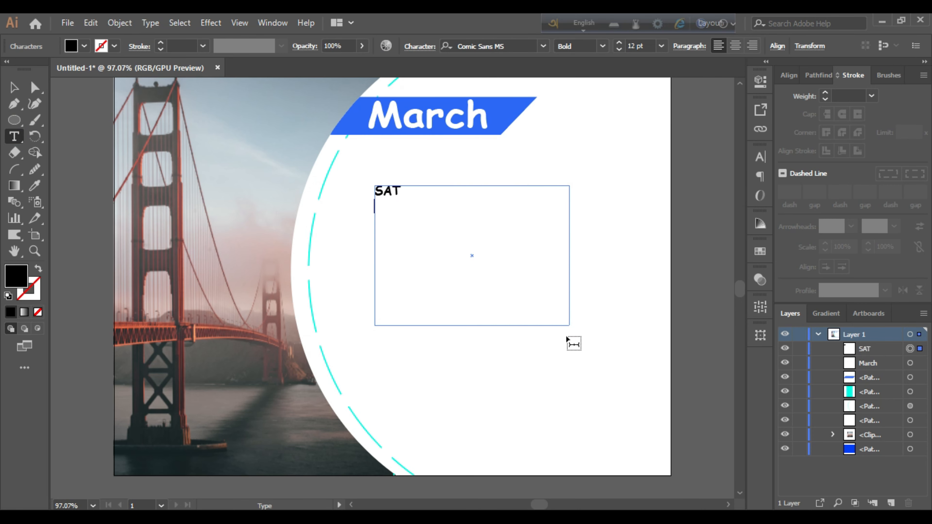
{"action": "type", "text": "SUN"}
{"action": "key", "text": "Return"}
{"action": "type", "text": "MON"}
{"action": "key", "text": "Return"}
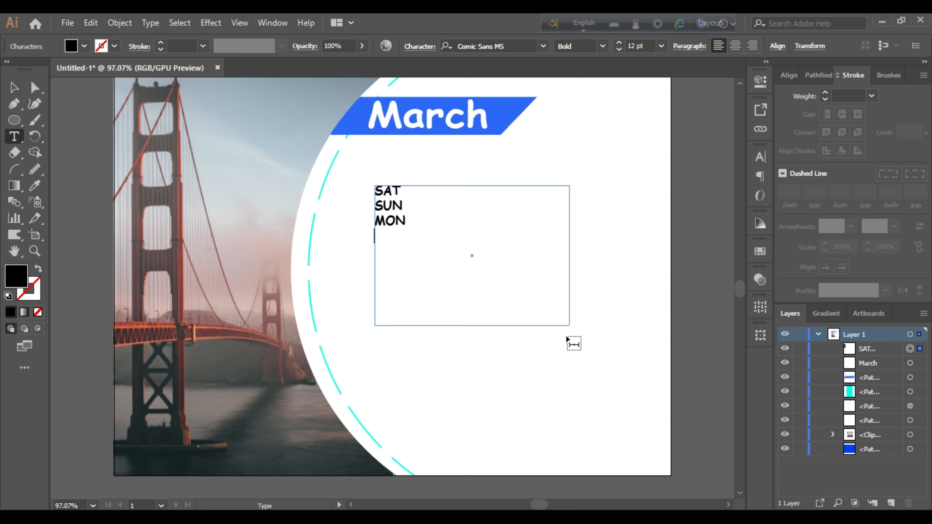
{"action": "type", "text": "TUE WED THU"}
{"action": "key", "text": "Return"}
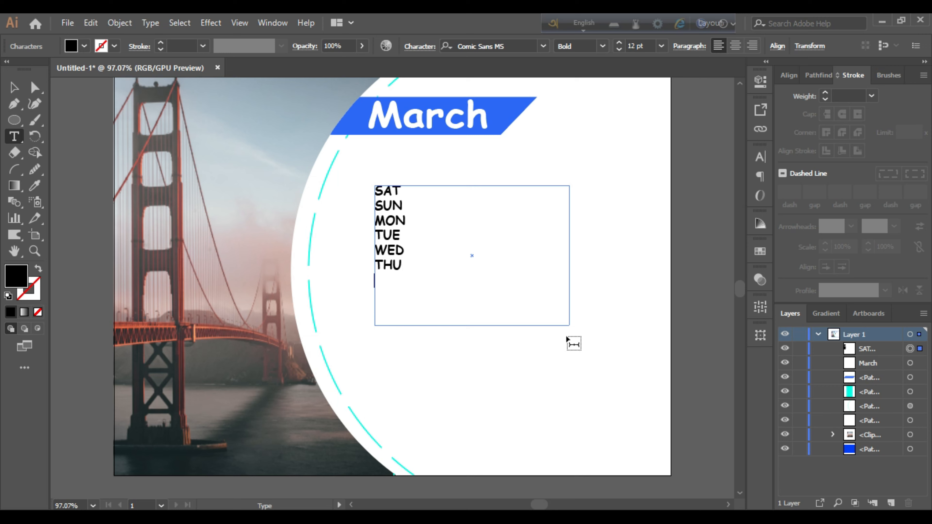
{"action": "type", "text": "FRI"}
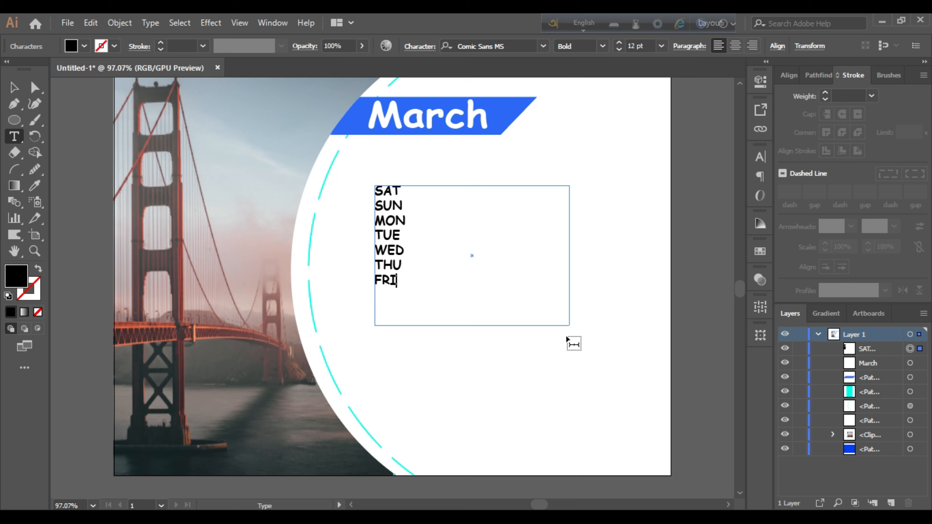
Step: Set the weekday text area to 4 in wide and 2.5 in high in the area type options, with the preview on
{"action": "left_click", "coordinate": [150, 23]}
{"action": "left_click", "coordinate": [213, 139]}
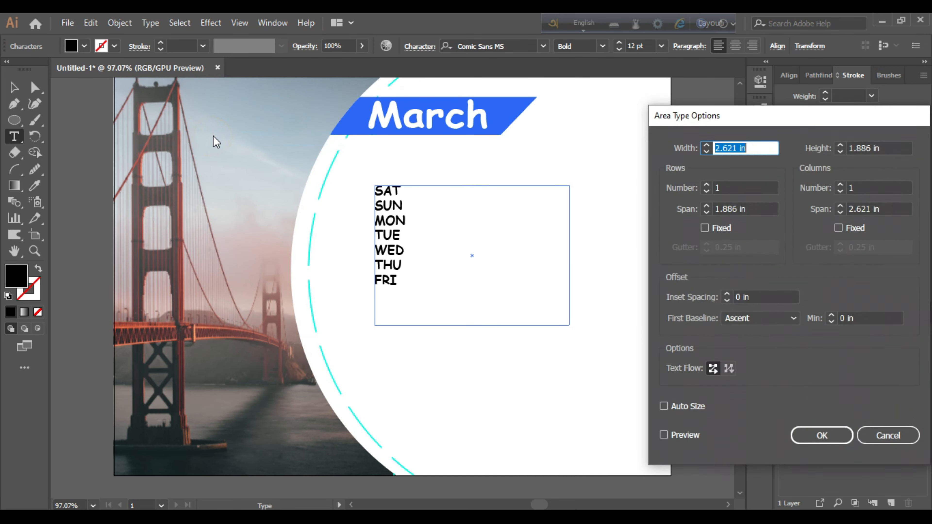
{"action": "left_click_drag", "start_coordinate": [787, 120], "coordinate": [729, 81]}
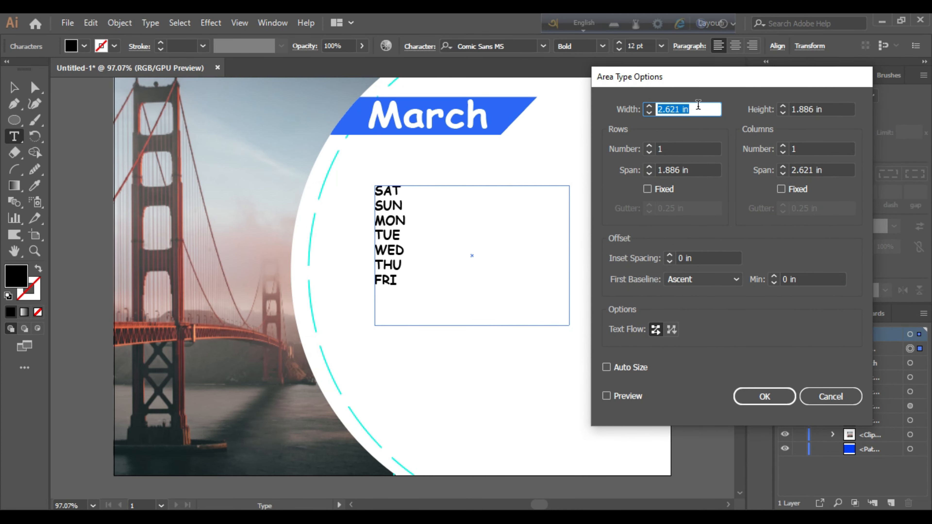
{"action": "type", "text": "4"}
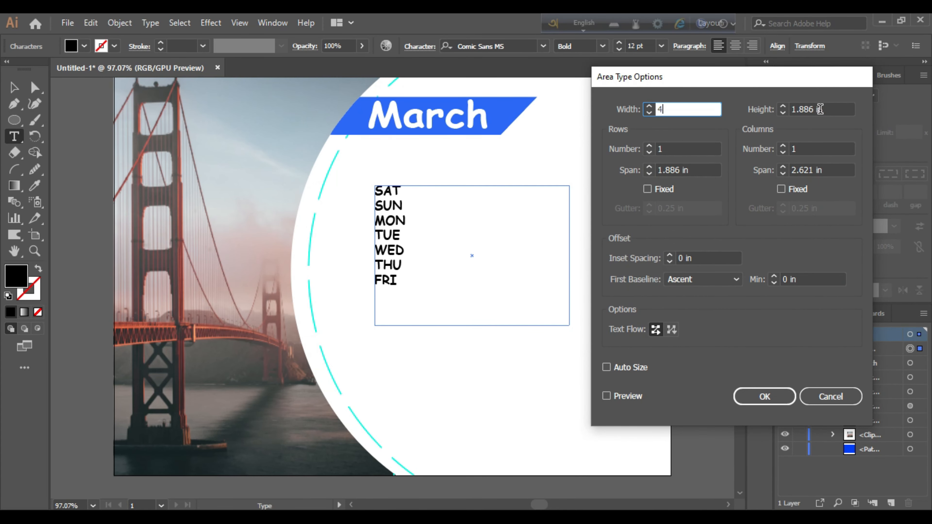
{"action": "left_click", "coordinate": [824, 109]}
{"action": "type", "text": "2"}
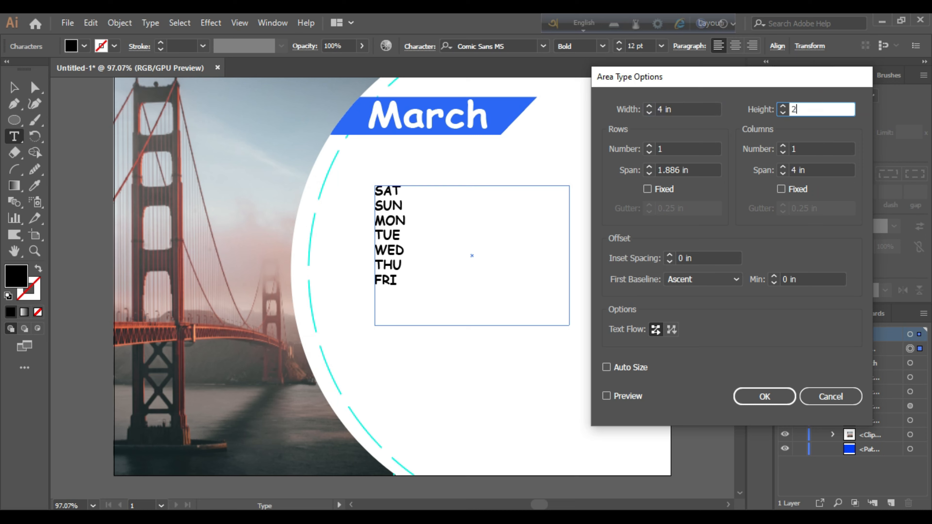
{"action": "type", "text": ".5"}
{"action": "left_click", "coordinate": [606, 395]}
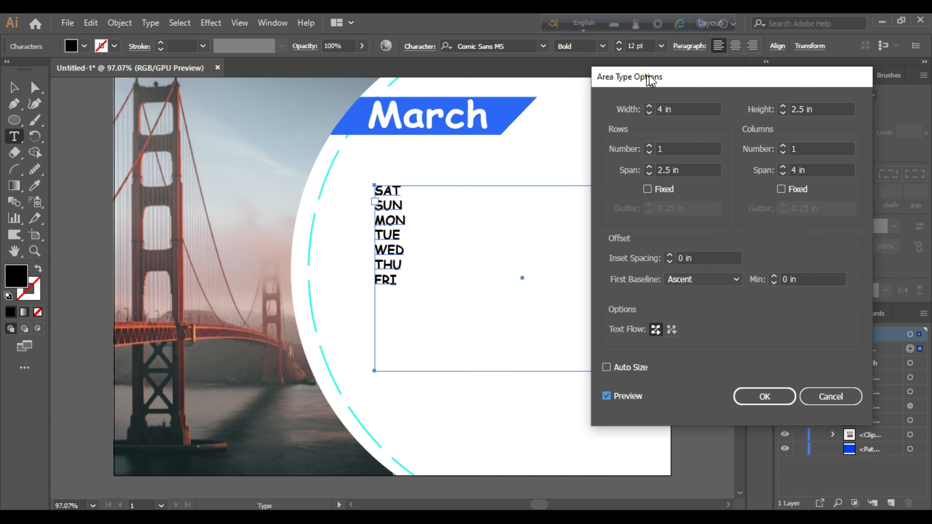
Step: Set the weekday text area's height to 2.75 in and divide it into 7 rows
{"action": "left_click_drag", "start_coordinate": [646, 80], "coordinate": [720, 82]}
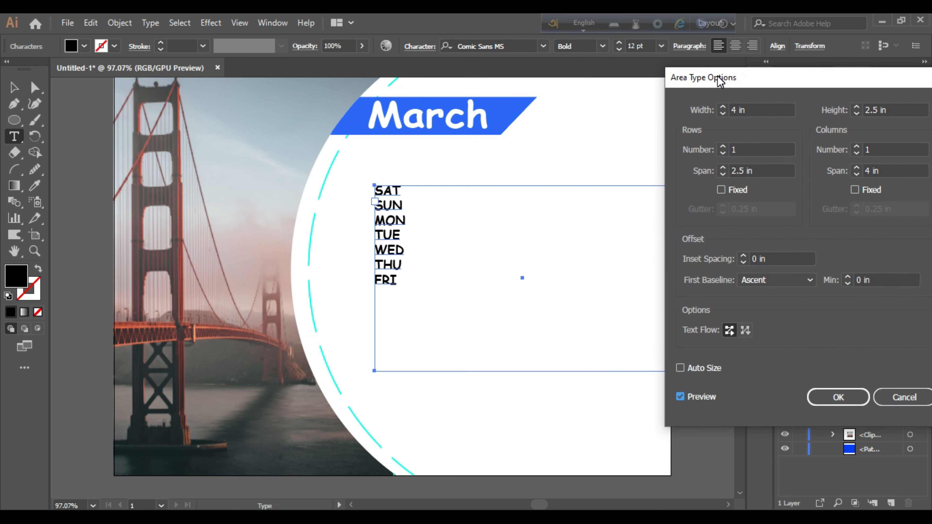
{"action": "left_click", "coordinate": [874, 113]}
{"action": "type", "text": "7"}
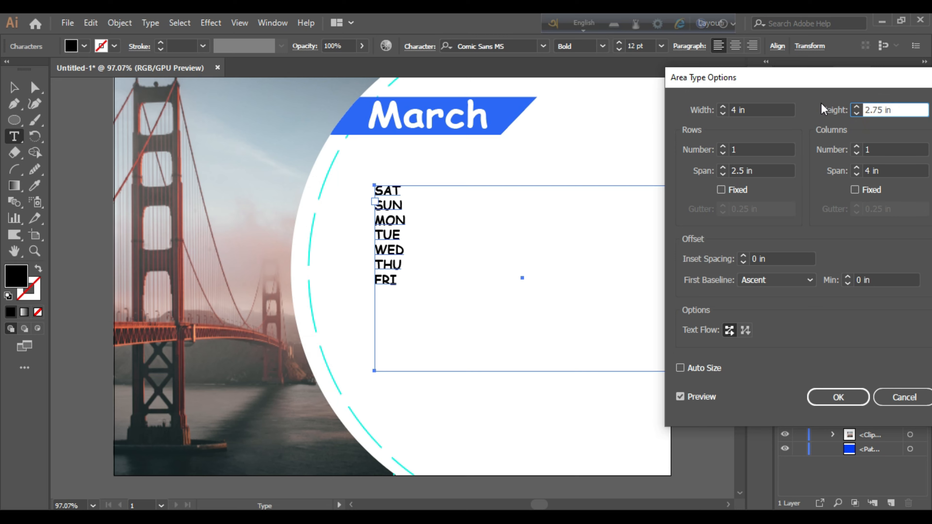
{"action": "left_click", "coordinate": [723, 146]}
{"action": "left_click", "coordinate": [722, 147]}
{"action": "left_click", "coordinate": [723, 146]}
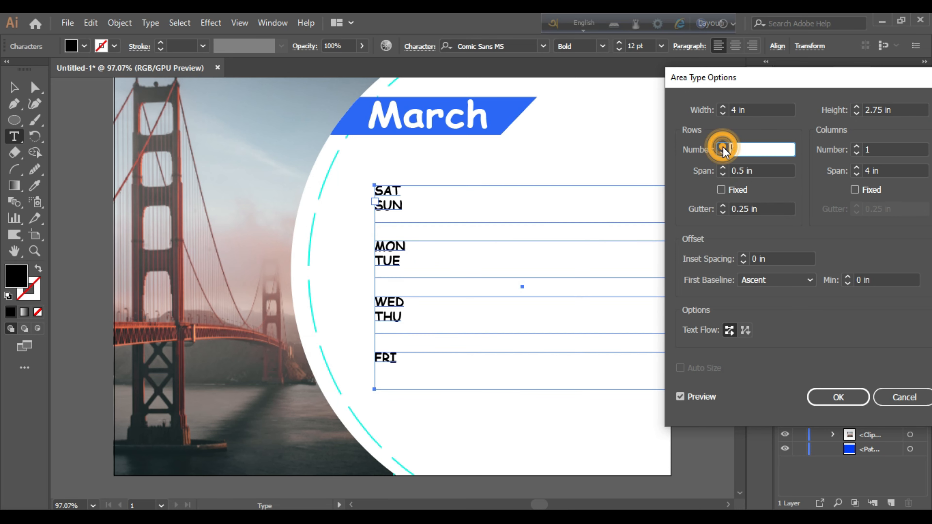
{"action": "left_click", "coordinate": [723, 147]}
{"action": "left_click", "coordinate": [724, 145]}
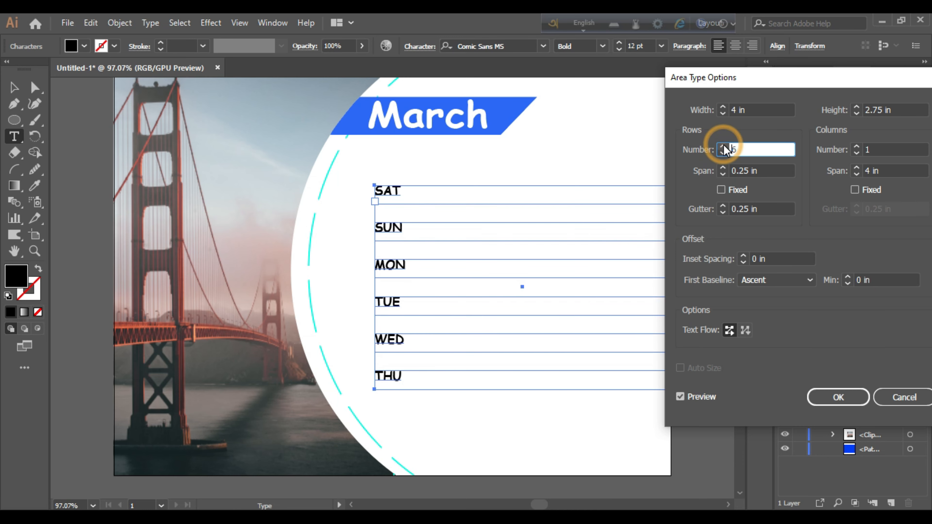
{"action": "key", "text": "Up"}
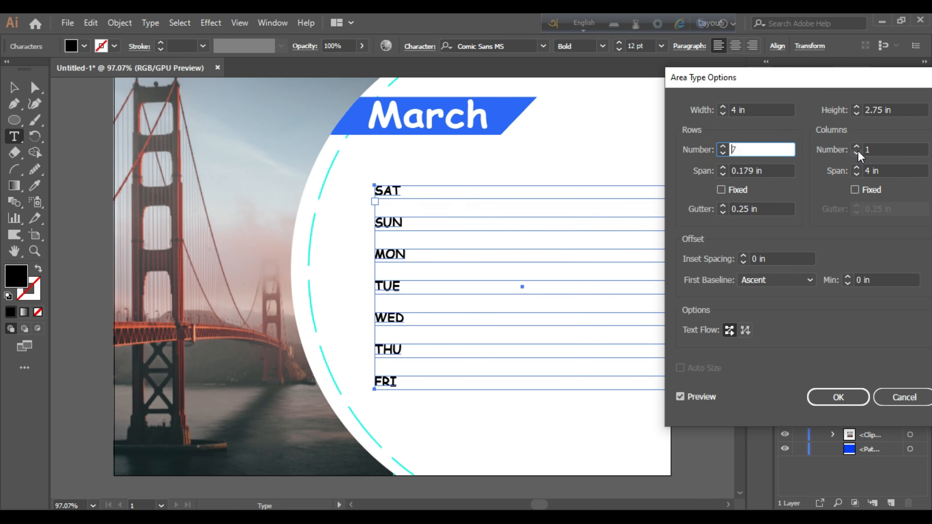
Step: Divide the weekday text area into 7 columns
{"action": "left_click", "coordinate": [857, 146]}
{"action": "left_click", "coordinate": [857, 146]}
{"action": "left_click", "coordinate": [857, 146]}
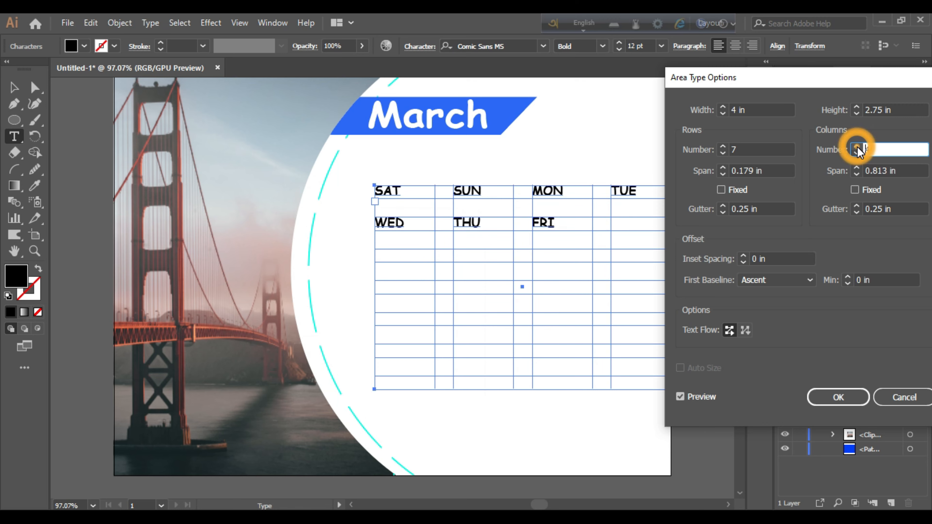
{"action": "left_click", "coordinate": [857, 146]}
{"action": "left_click_drag", "start_coordinate": [828, 76], "coordinate": [238, 76]}
{"action": "left_click", "coordinate": [268, 145]}
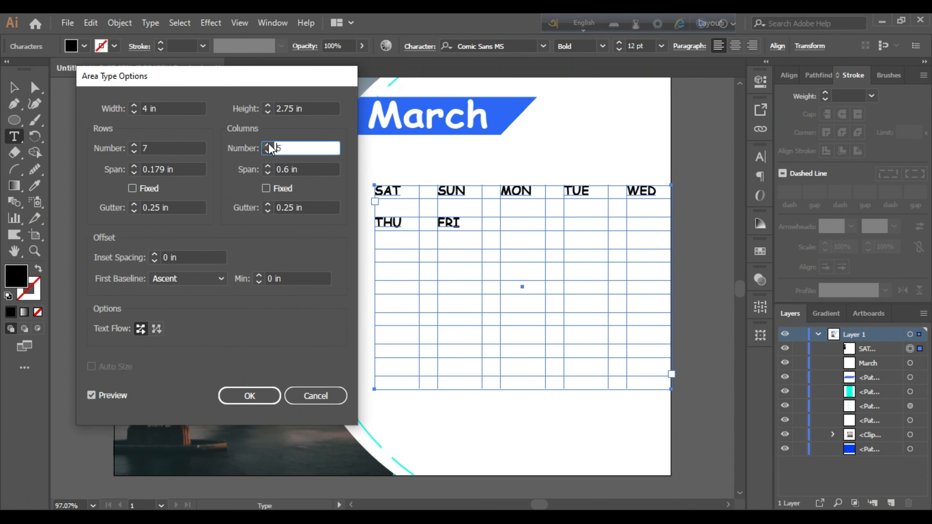
{"action": "left_click", "coordinate": [268, 146]}
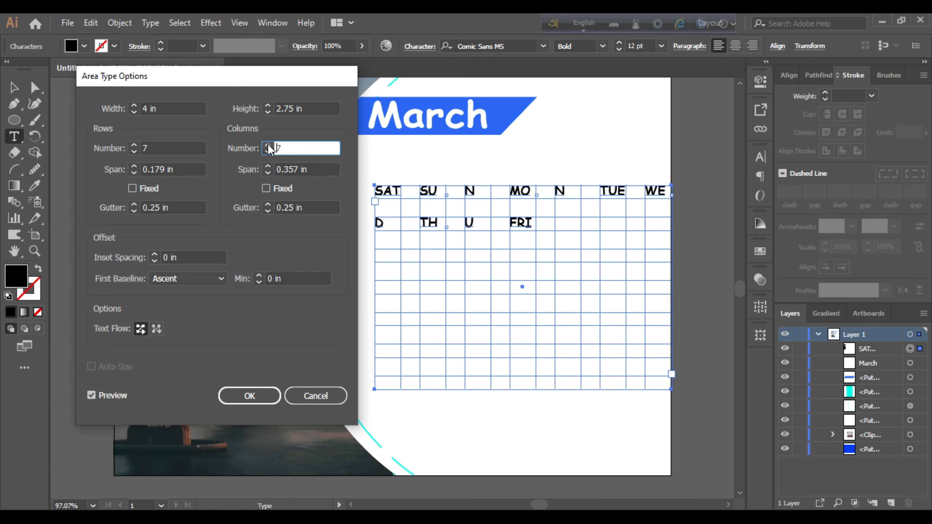
Step: Widen the weekday text area to 4.5 in
{"action": "left_click", "coordinate": [148, 109]}
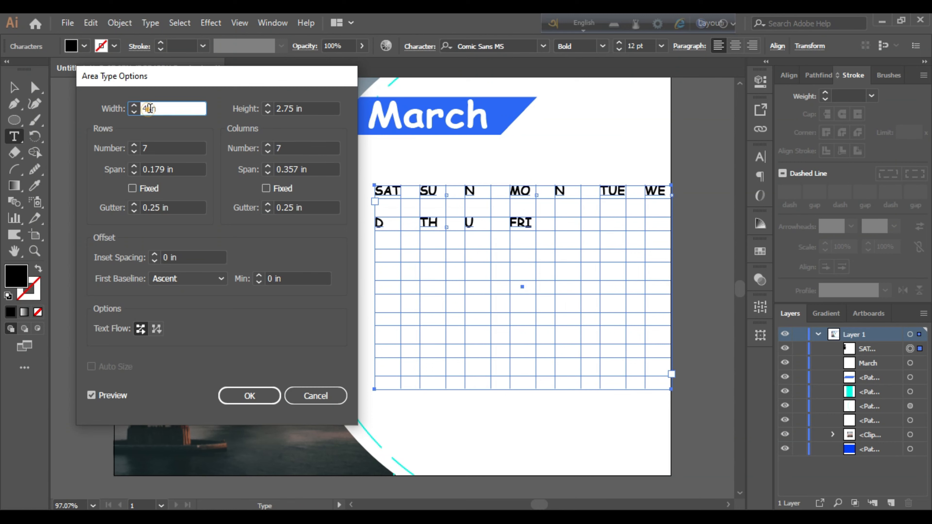
{"action": "type", "text": ".5"}
{"action": "left_click", "coordinate": [192, 147]}
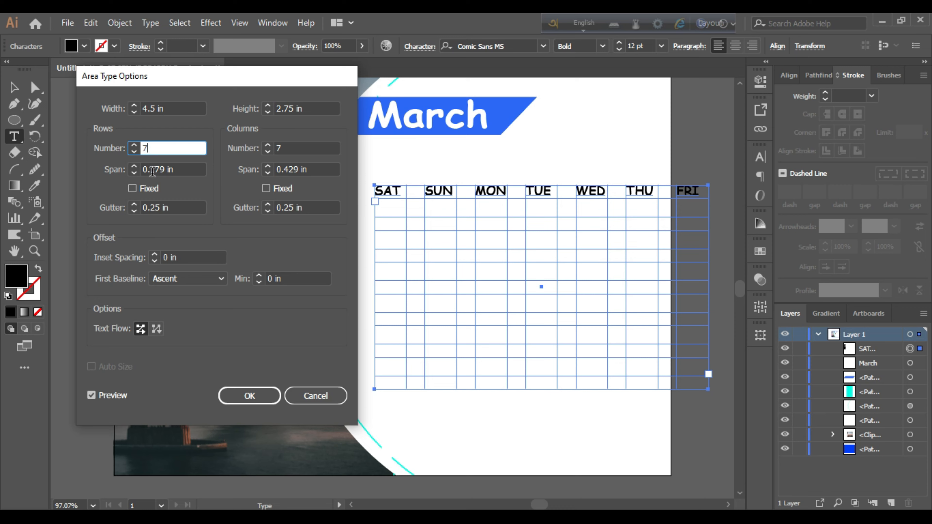
Step: Set both the row gutter and the column gutter of the weekday grid to 0.2 in
{"action": "left_click", "coordinate": [157, 207]}
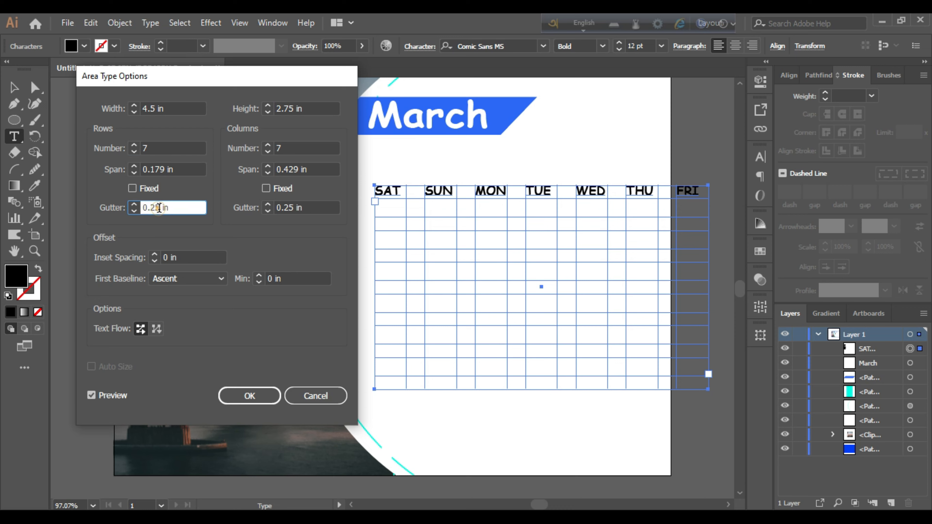
{"action": "key", "text": "BackSpace"}
{"action": "left_click", "coordinate": [293, 209]}
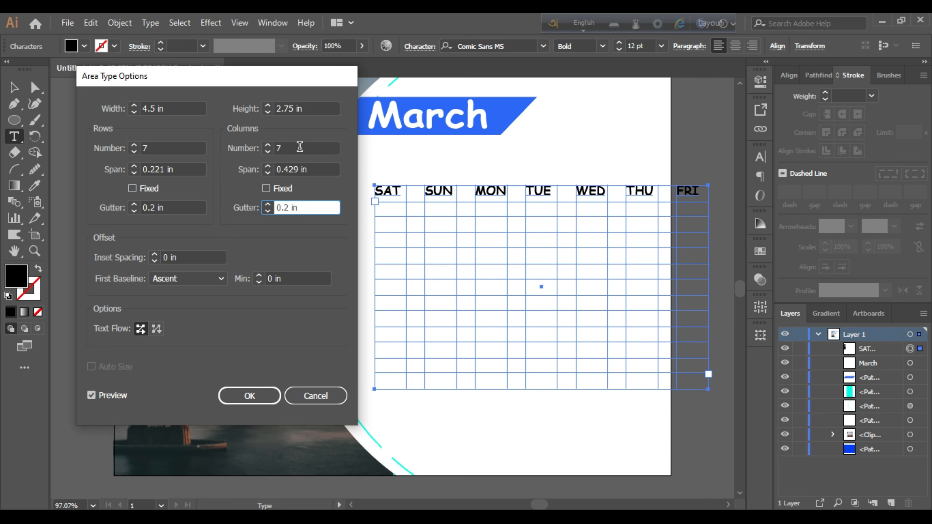
{"action": "left_click", "coordinate": [286, 147]}
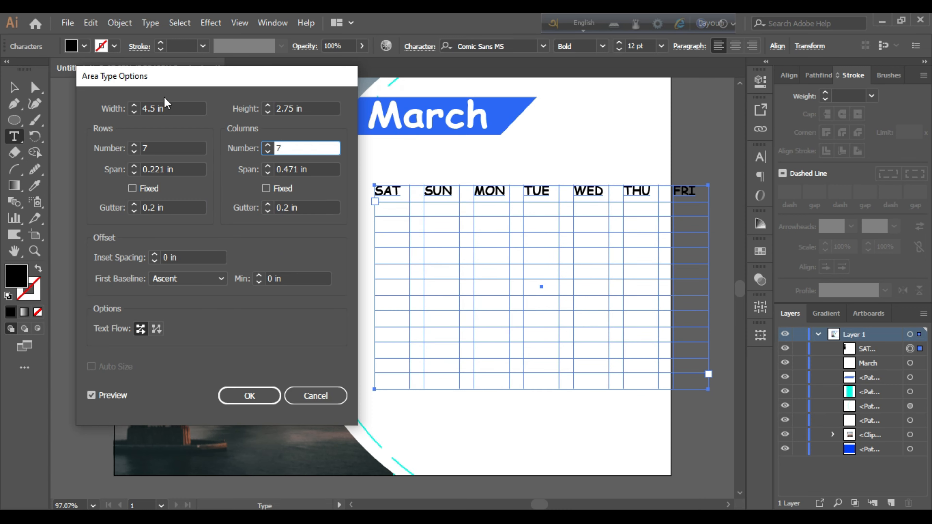
Step: Reduce the weekday text area's width to 4.25 in
{"action": "left_click", "coordinate": [155, 107]}
{"action": "key", "text": "BackSpace"}
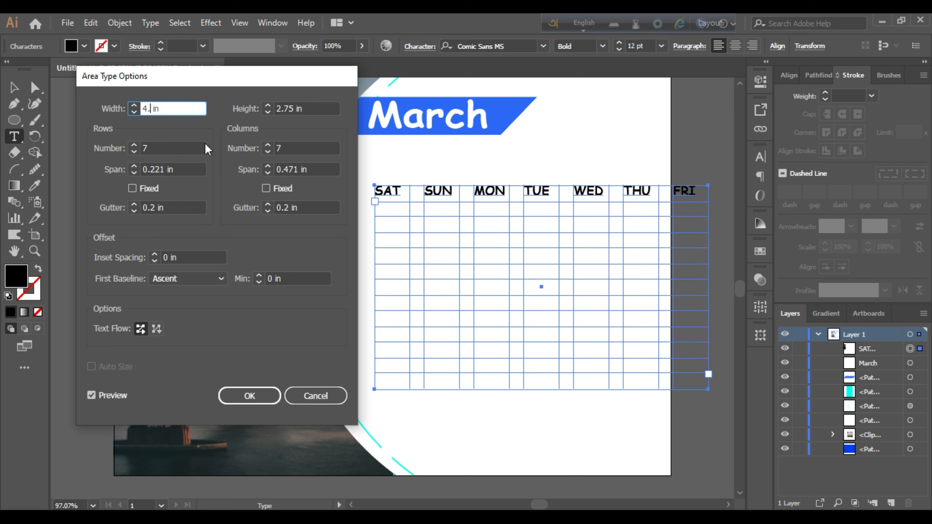
{"action": "left_click", "coordinate": [182, 147]}
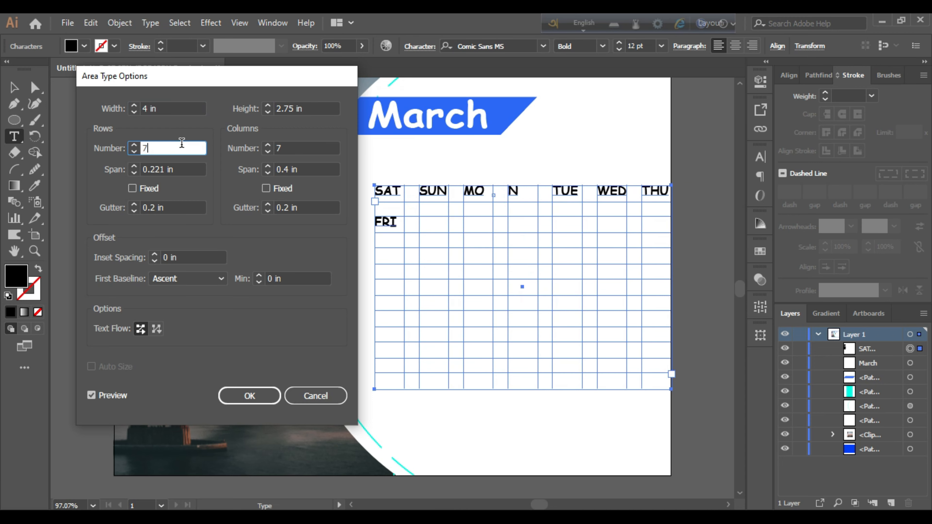
{"action": "left_click", "coordinate": [146, 108]}
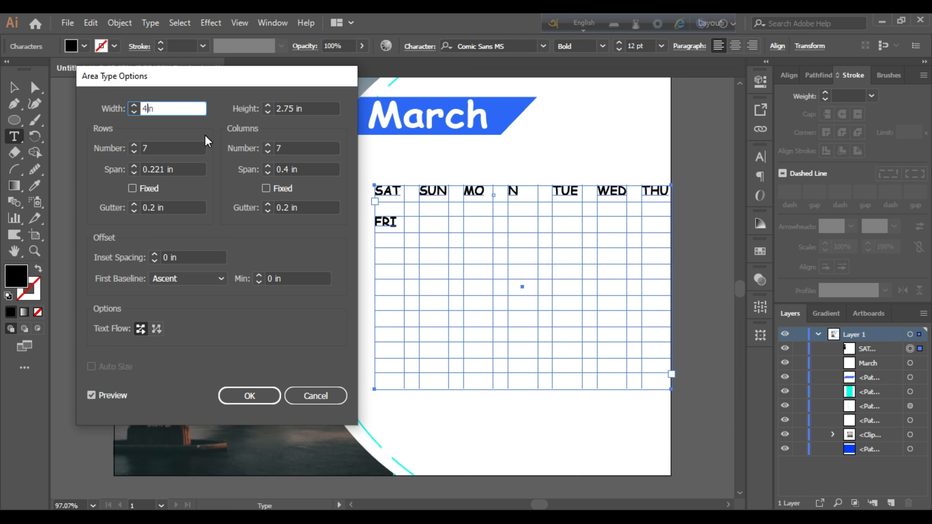
{"action": "type", "text": ".25"}
{"action": "left_click", "coordinate": [192, 146]}
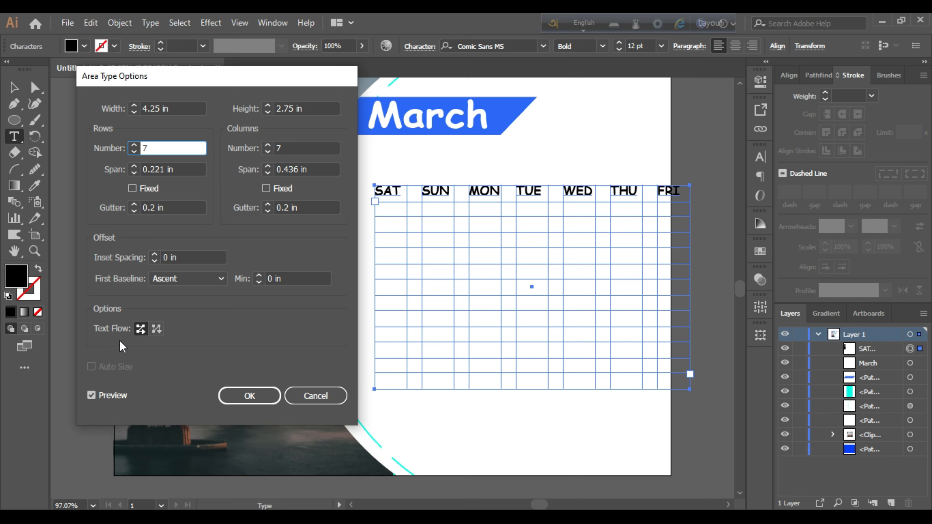
Step: Preview the column-wise text flow, return to the row-wise flow and apply the area type options
{"action": "left_click", "coordinate": [157, 329]}
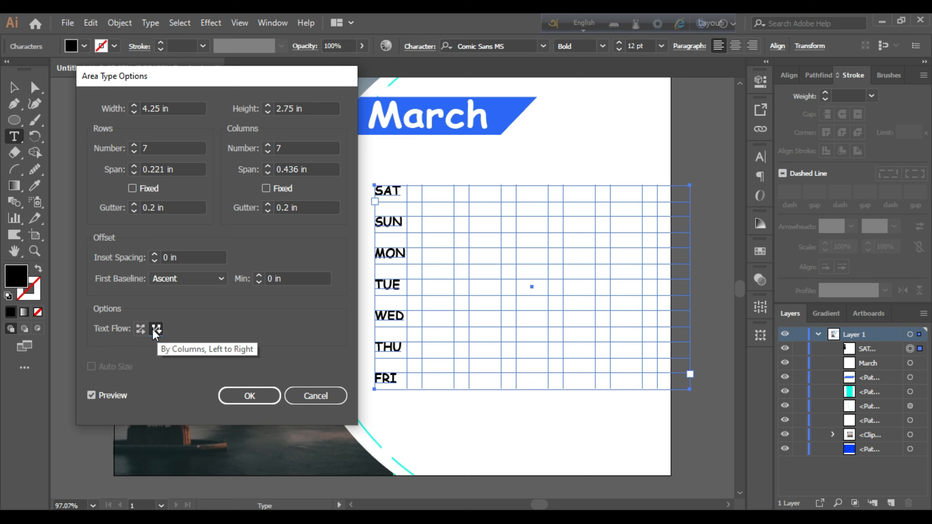
{"action": "left_click", "coordinate": [141, 329]}
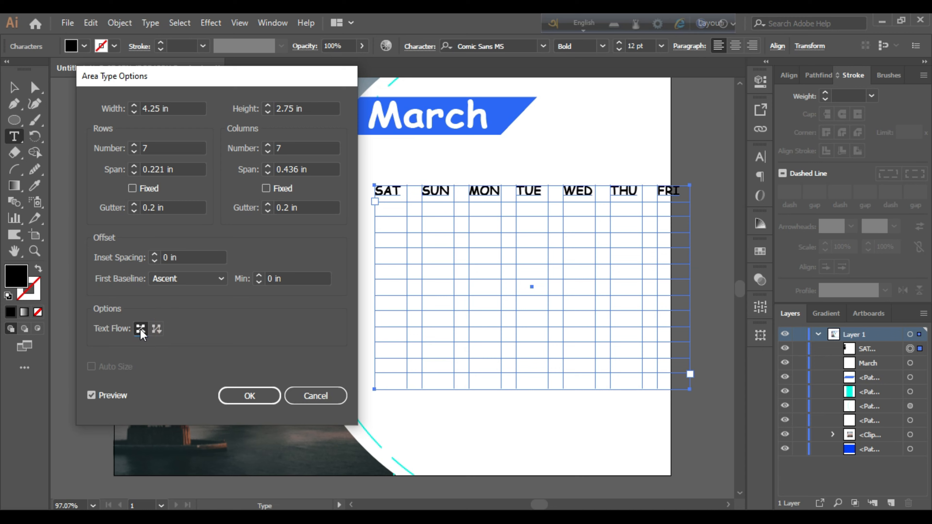
{"action": "left_click", "coordinate": [252, 396]}
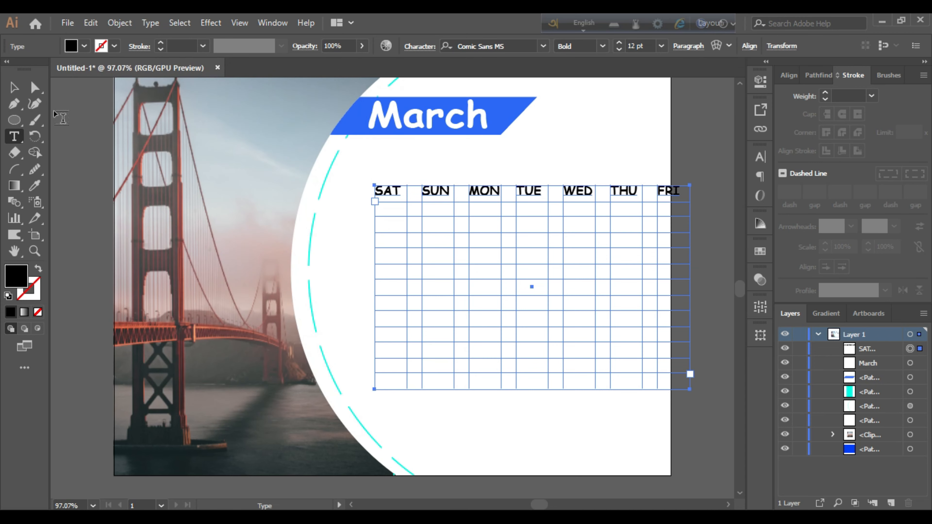
Step: Move the weekday grid inside the page's white area and shrink its frame slightly in width and height
{"action": "left_click", "coordinate": [16, 93]}
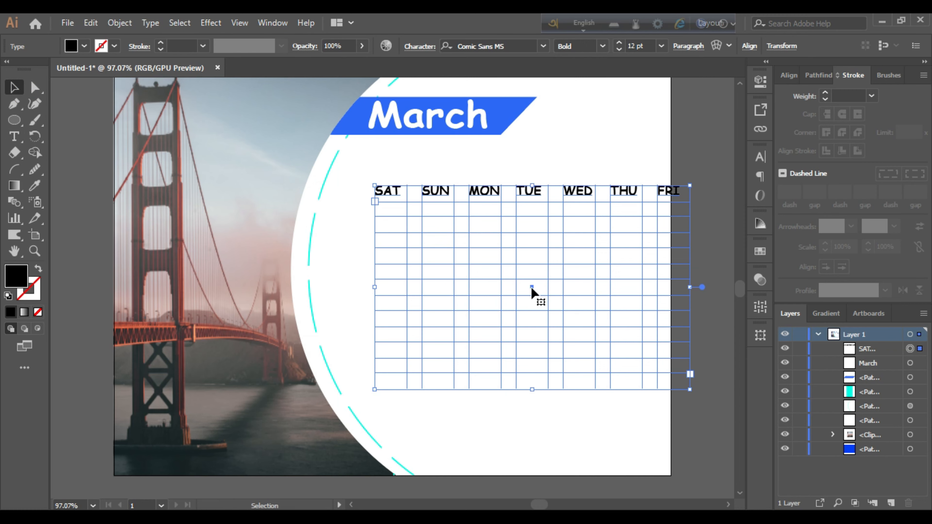
{"action": "left_click_drag", "start_coordinate": [531, 288], "coordinate": [501, 288]}
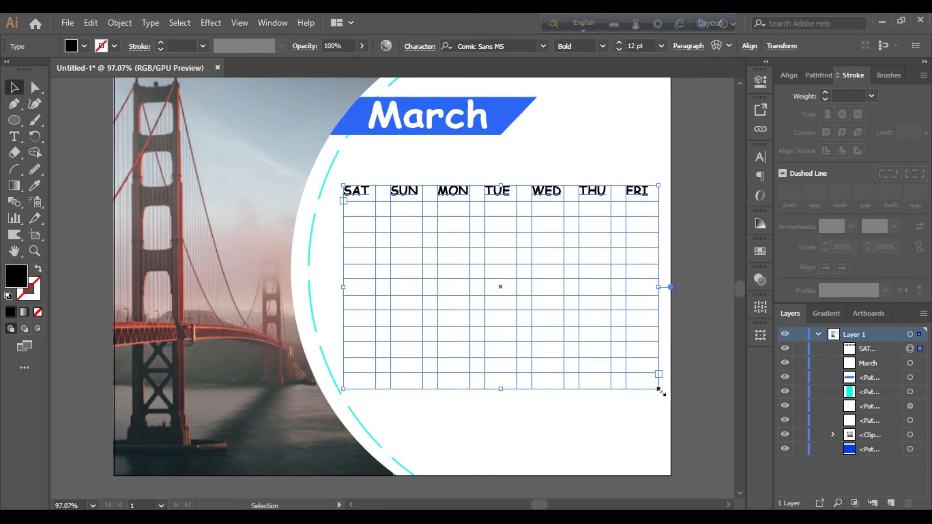
{"action": "left_click_drag", "start_coordinate": [659, 390], "coordinate": [649, 378]}
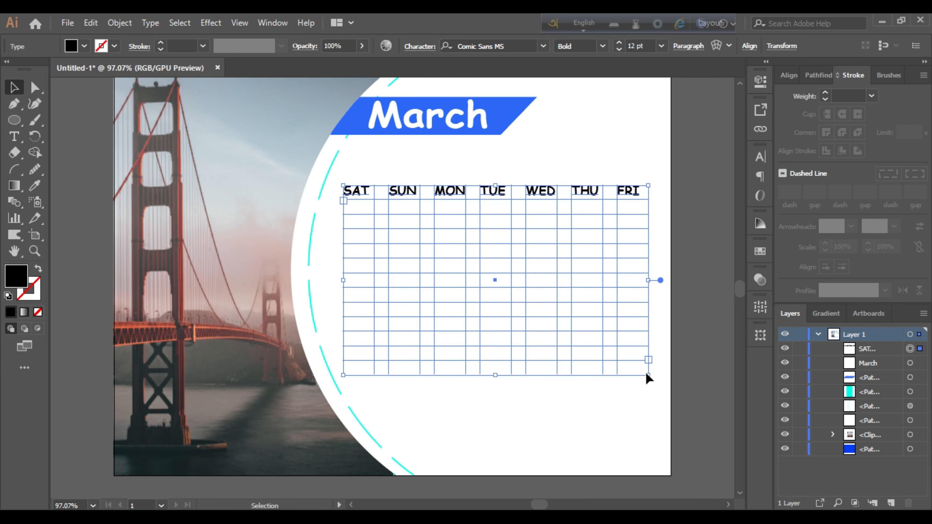
Step: Start a new row after FRI in the weekday grid and enter the dates 1 to 7, one per cell
{"action": "left_click", "coordinate": [14, 137]}
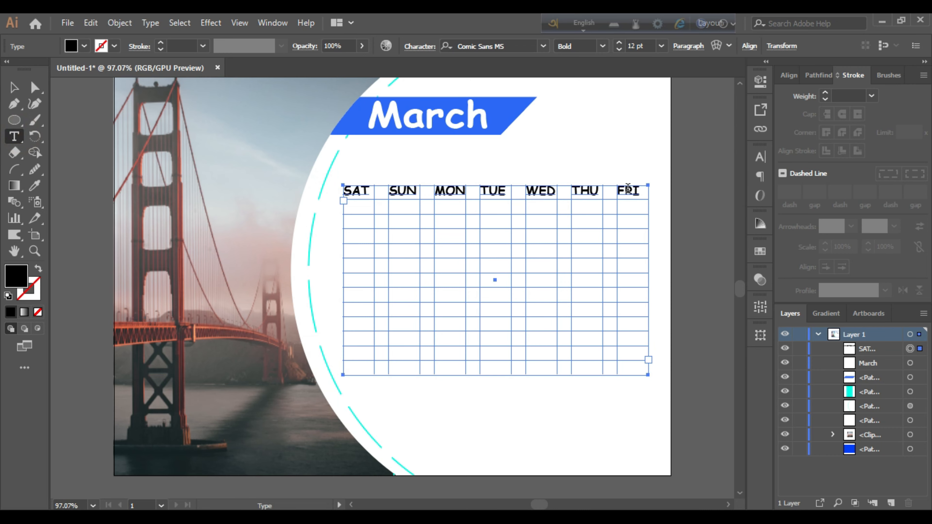
{"action": "left_click", "coordinate": [636, 192]}
{"action": "key", "text": "Return"}
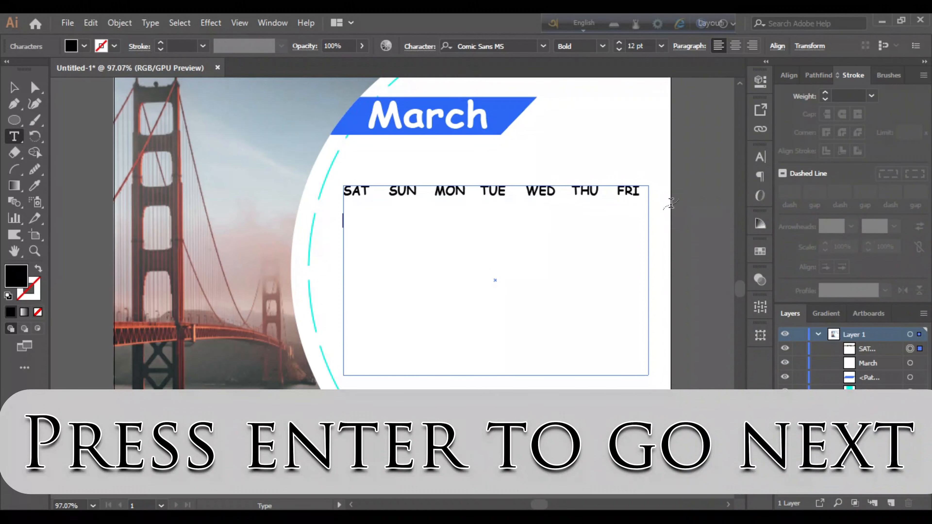
{"action": "type", "text": "1"}
{"action": "key", "text": "Tab"}
{"action": "type", "text": "2"}
{"action": "key", "text": "Tab"}
{"action": "type", "text": "3"}
{"action": "key", "text": "Tab"}
{"action": "type", "text": "5"}
{"action": "key", "text": "Tab"}
{"action": "type", "text": "6"}
{"action": "key", "text": "Tab"}
{"action": "type", "text": "7"}
Step: Enter the dates 8 to 14 in the next row of the calendar grid, one per cell
{"action": "key", "text": "Return"}
{"action": "type", "text": "8"}
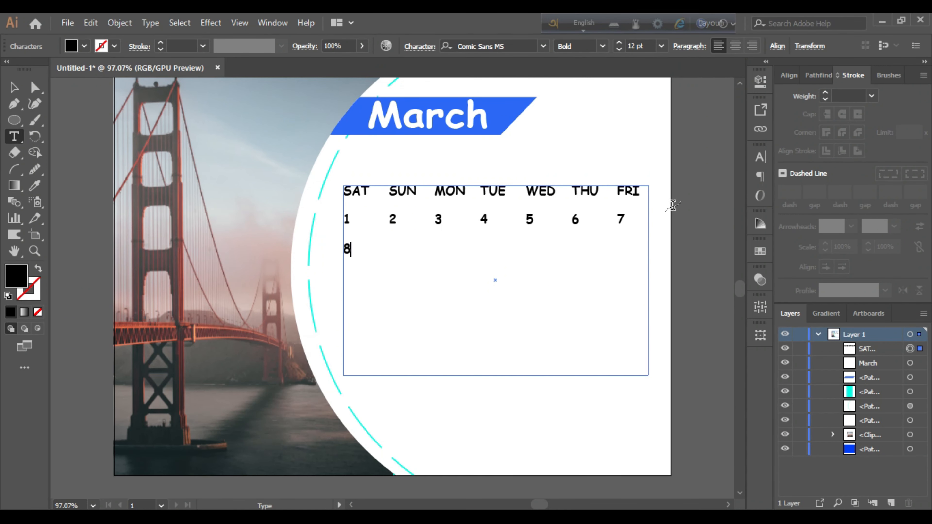
{"action": "key", "text": "Tab"}
{"action": "type", "text": "9"}
{"action": "key", "text": "BackSpace"}
{"action": "key", "text": "BackSpace"}
{"action": "type", "text": "10"}
{"action": "key", "text": "Tab"}
{"action": "type", "text": "11"}
{"action": "key", "text": "Tab"}
{"action": "type", "text": "12"}
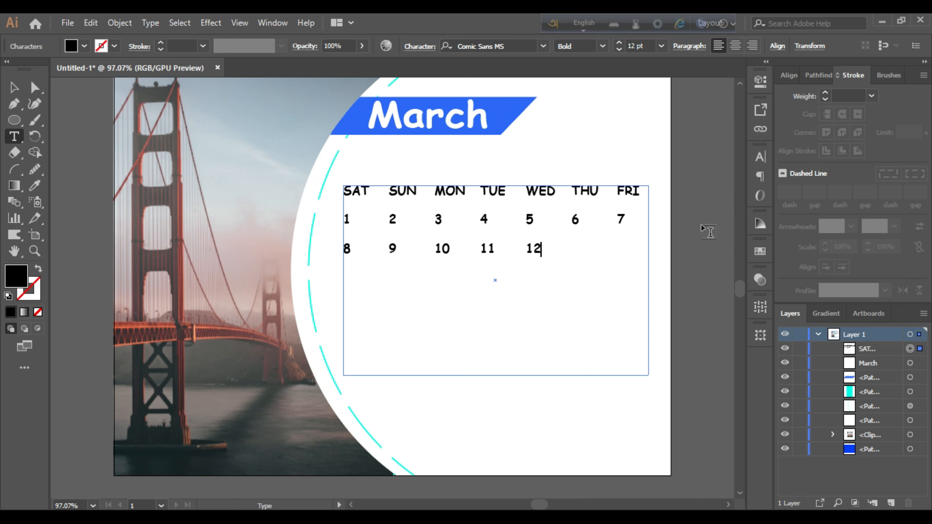
{"action": "key", "text": "Tab"}
{"action": "type", "text": "13"}
{"action": "key", "text": "Tab"}
{"action": "type", "text": "14"}
Step: Enter the dates 15 to 21 in the third date row of the calendar grid
{"action": "key", "text": "Return"}
{"action": "type", "text": "15 16 17 18"}
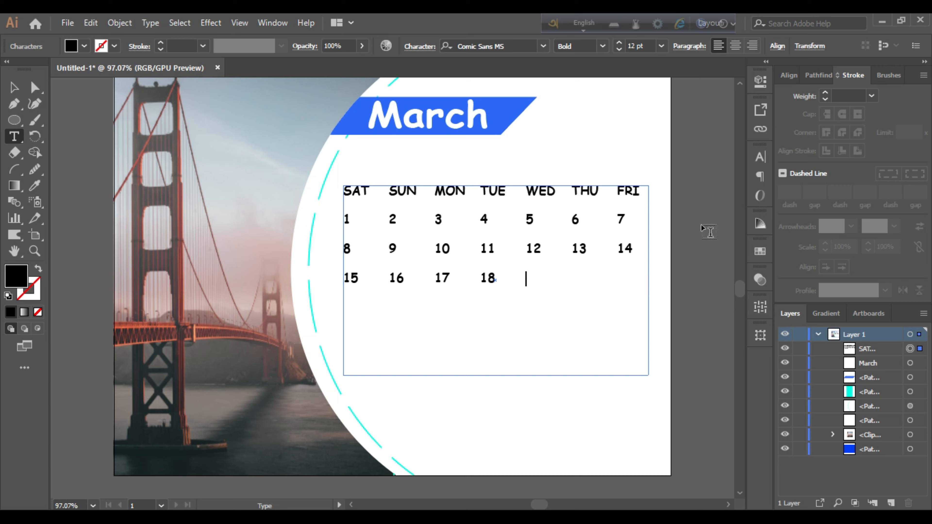
{"action": "type", "text": "19"}
{"action": "key", "text": "Tab"}
{"action": "type", "text": "2"}
{"action": "type", "text": "21"}
Step: Enter the dates 22 to 28 in the fourth date row of the calendar grid
{"action": "key", "text": "Return"}
{"action": "type", "text": "22"}
{"action": "key", "text": "Tab"}
{"action": "type", "text": "23"}
{"action": "key", "text": "Tab"}
{"action": "type", "text": "24"}
{"action": "key", "text": "Tab"}
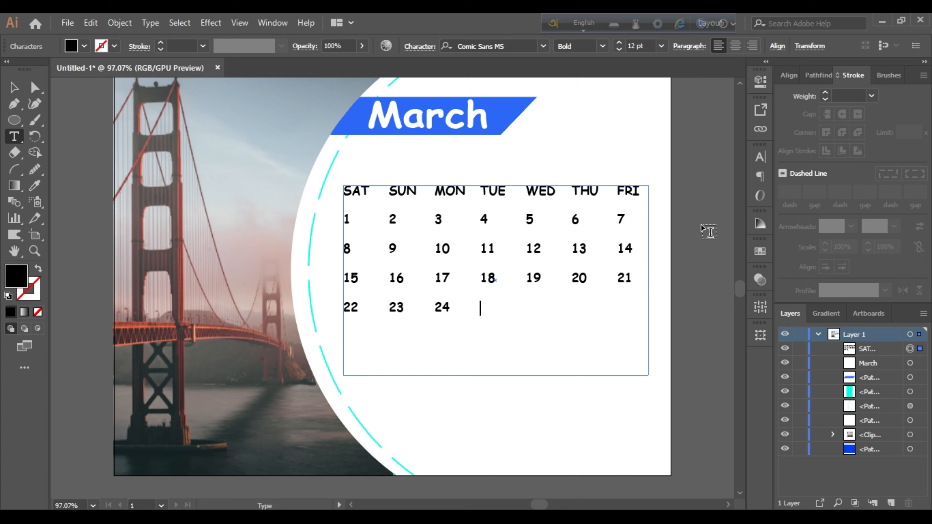
{"action": "type", "text": "25"}
{"action": "key", "text": "Tab"}
{"action": "type", "text": "26"}
{"action": "key", "text": "Tab"}
{"action": "type", "text": "27"}
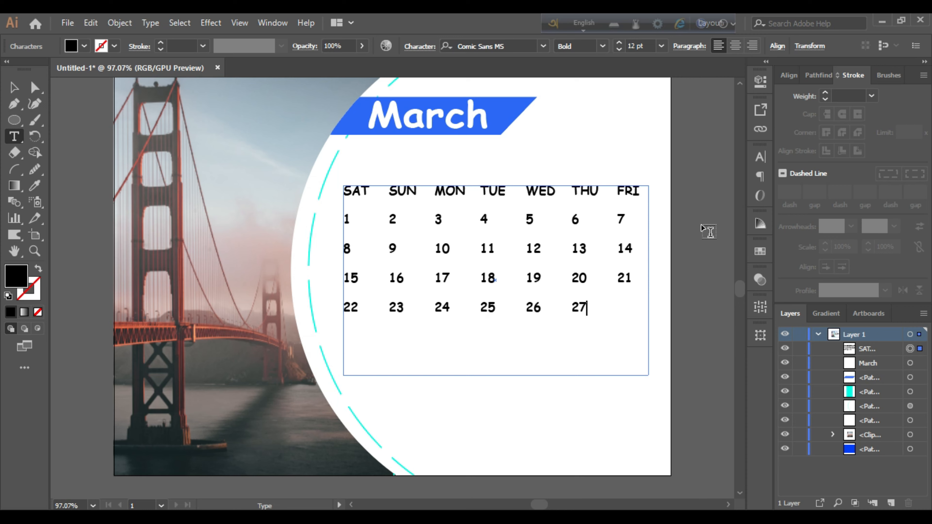
{"action": "key", "text": "Tab"}
{"action": "type", "text": "28"}
Step: Enter the dates 29, 30 and 31 in the fifth date row of the calendar grid
{"action": "key", "text": "Return"}
{"action": "type", "text": "29"}
{"action": "key", "text": "Tab"}
{"action": "type", "text": "30"}
{"action": "key", "text": "Tab"}
{"action": "type", "text": "31"}
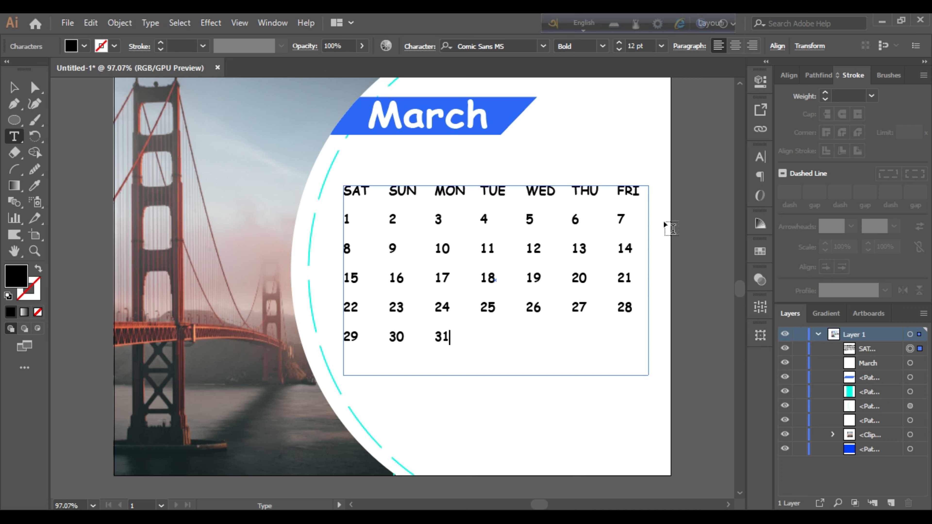
Step: Shift all dates two cells so the 1st falls under MON, and fill the empty SAT and SUN cells with 1 and 2
{"action": "left_click", "coordinate": [346, 219]}
{"action": "key", "text": "Tab"}
{"action": "key", "text": "Tab"}
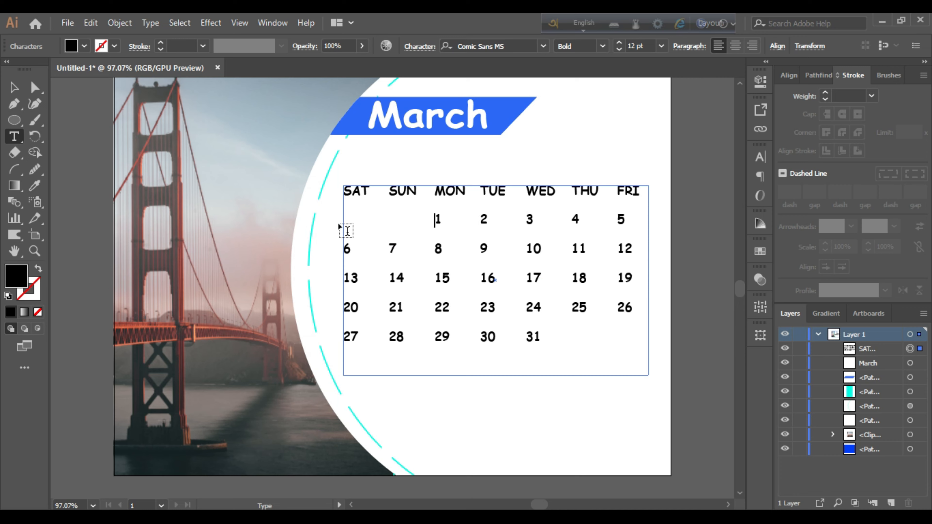
{"action": "left_click", "coordinate": [356, 217]}
{"action": "left_click", "coordinate": [400, 219]}
{"action": "type", "text": "2"}
Step: Add 1 and 2 after the 31 in the THU and FRI cells of the last date row
{"action": "left_click", "coordinate": [540, 341]}
{"action": "type", "text": "1"}
{"action": "key", "text": "Tab"}
{"action": "type", "text": "2"}
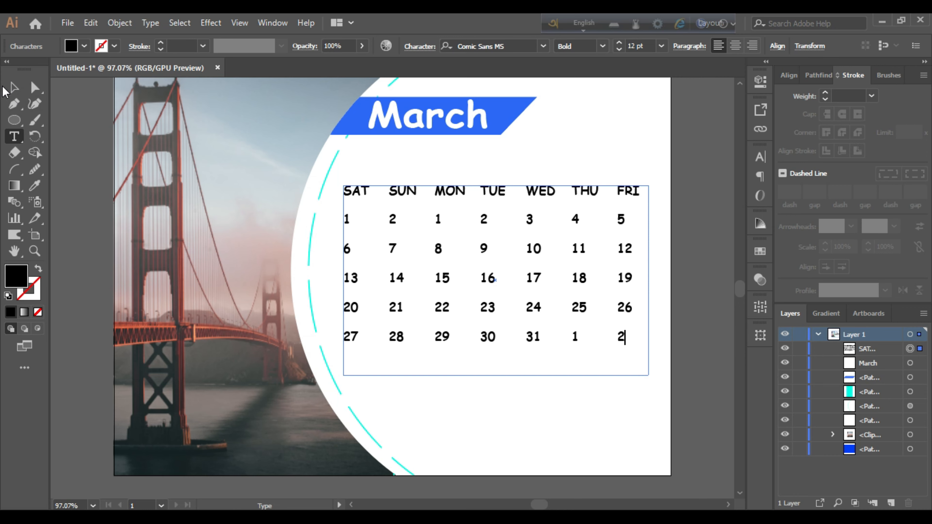
Step: Set the opacity of the 1 and 2 under SAT and SUN in the first date row to 50%
{"action": "left_click_drag", "start_coordinate": [396, 219], "coordinate": [346, 219]}
{"action": "left_click", "coordinate": [361, 46]}
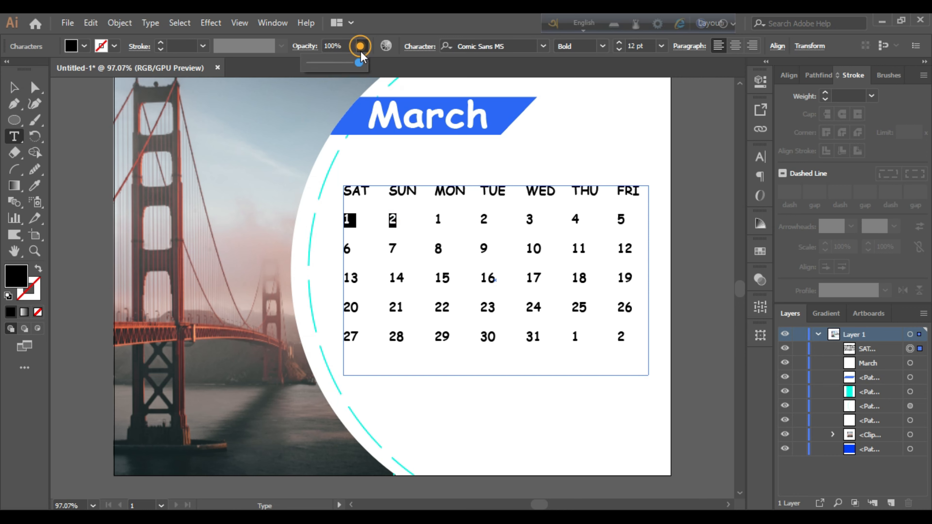
{"action": "left_click", "coordinate": [334, 46]}
{"action": "type", "text": "5"}
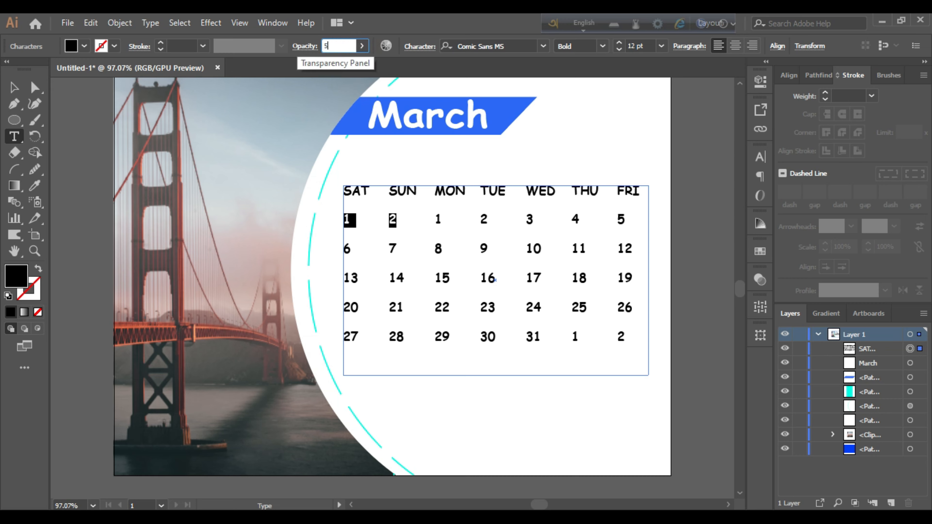
{"action": "type", "text": "0"}
Step: Set the opacity of the 1 and 2 following the 31 in the last date row to 50%
{"action": "left_click_drag", "start_coordinate": [573, 337], "coordinate": [627, 337]}
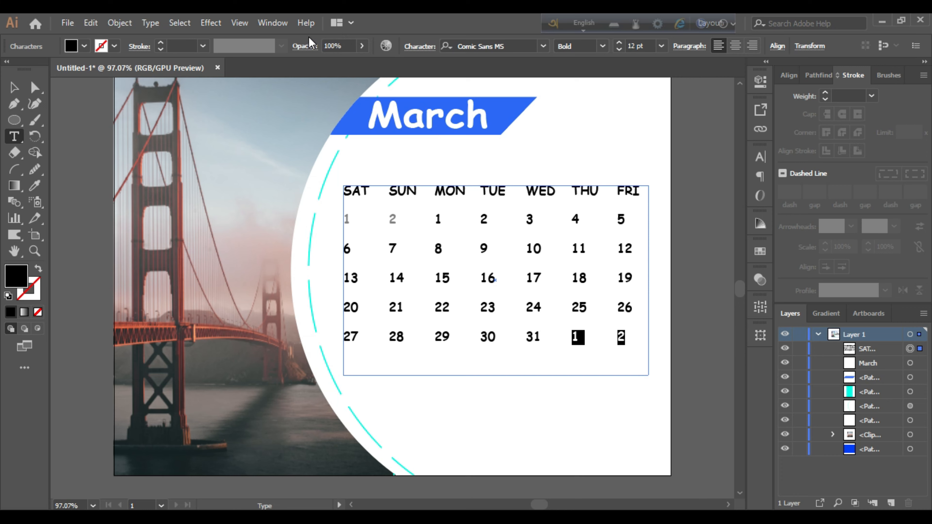
{"action": "left_click", "coordinate": [345, 46]}
{"action": "type", "text": "50"}
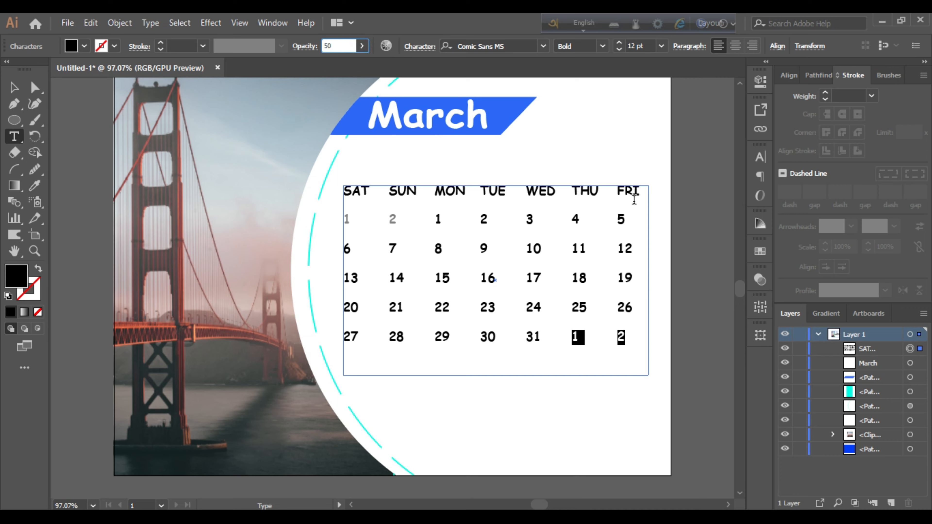
Step: Pick pure red (FF0000) as the fill color for the FRI heading text
{"action": "left_click_drag", "start_coordinate": [617, 191], "coordinate": [639, 191]}
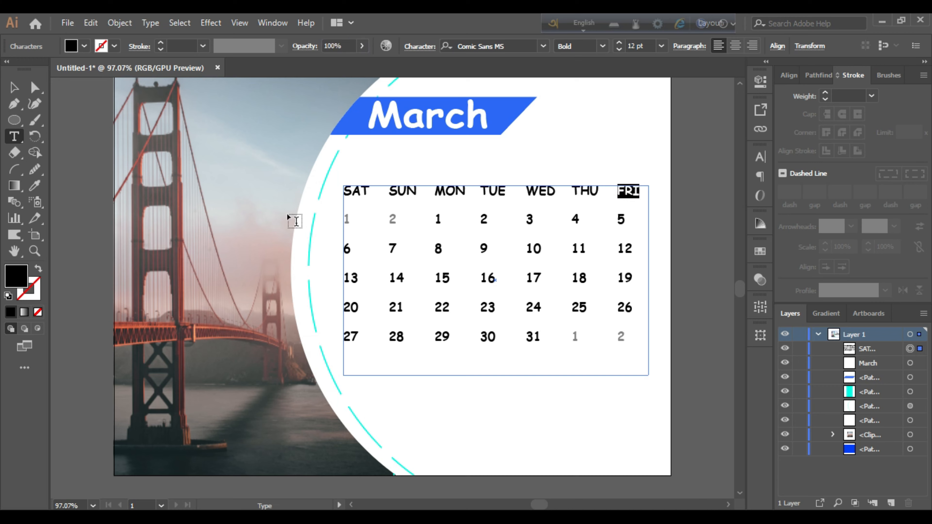
{"action": "double_click", "coordinate": [17, 276]}
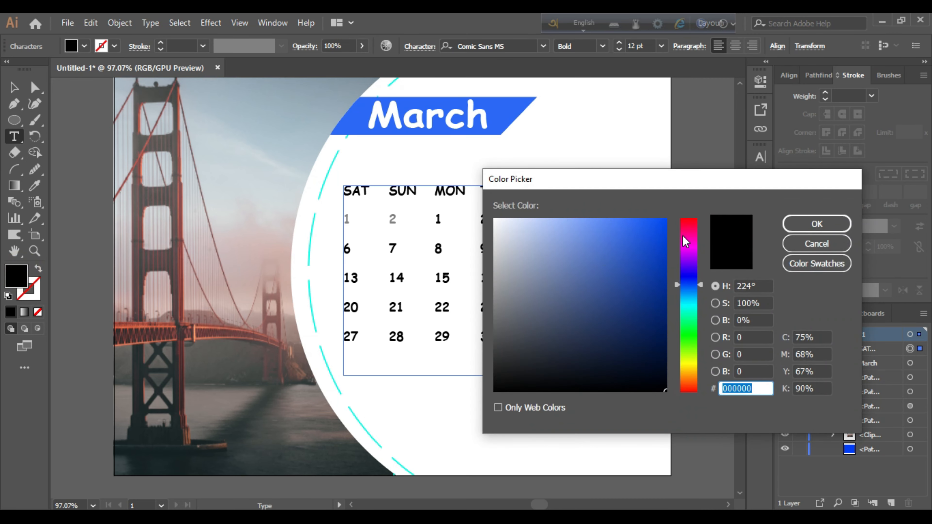
{"action": "left_click_drag", "start_coordinate": [686, 241], "coordinate": [670, 225]}
{"action": "left_click", "coordinate": [665, 220]}
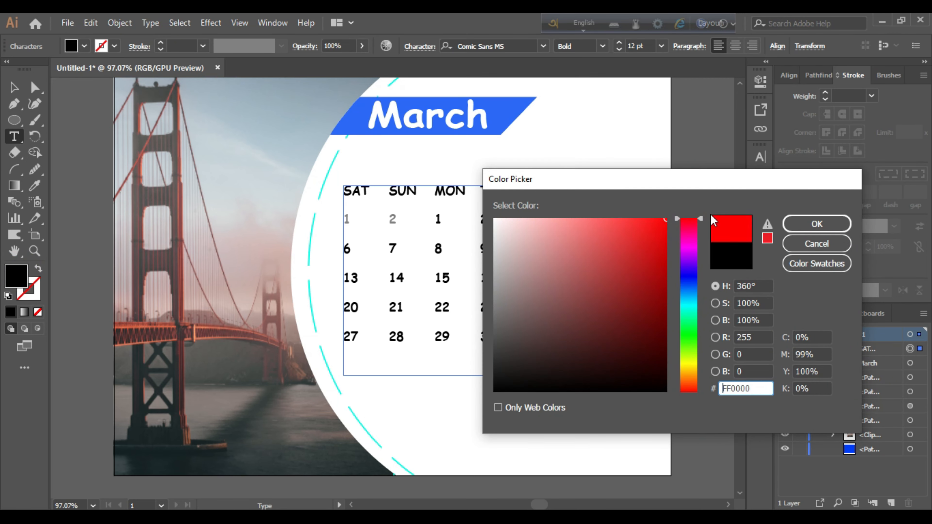